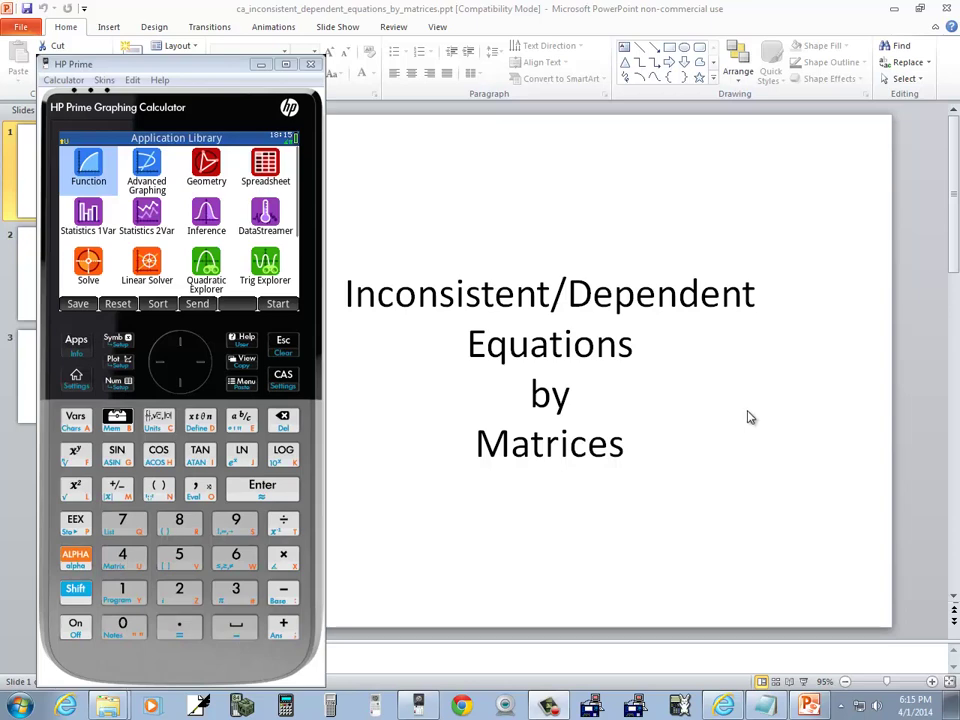
Bring PowerPoint forward and show slide 2, '1. Solve', with system 1's three equations
left_click(431, 206)
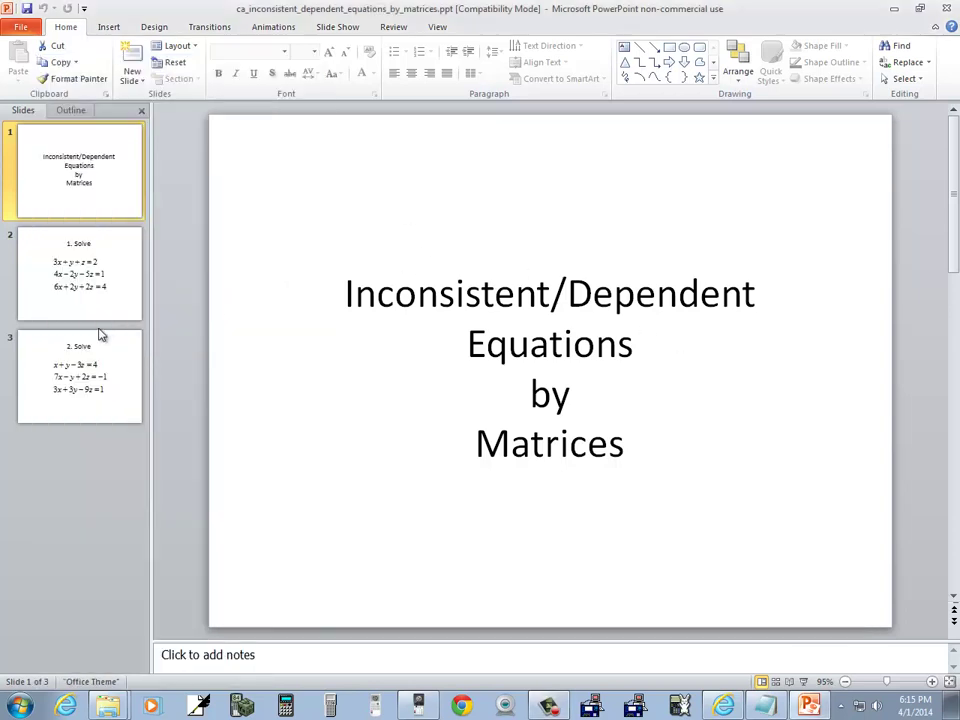
left_click(94, 294)
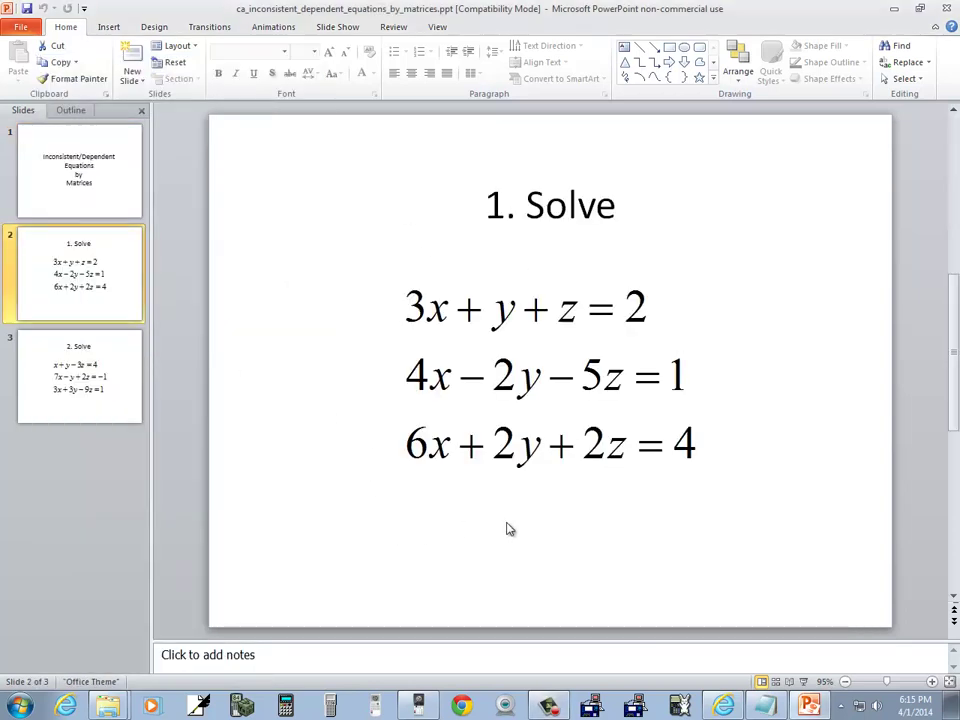
key("alt+Tab")
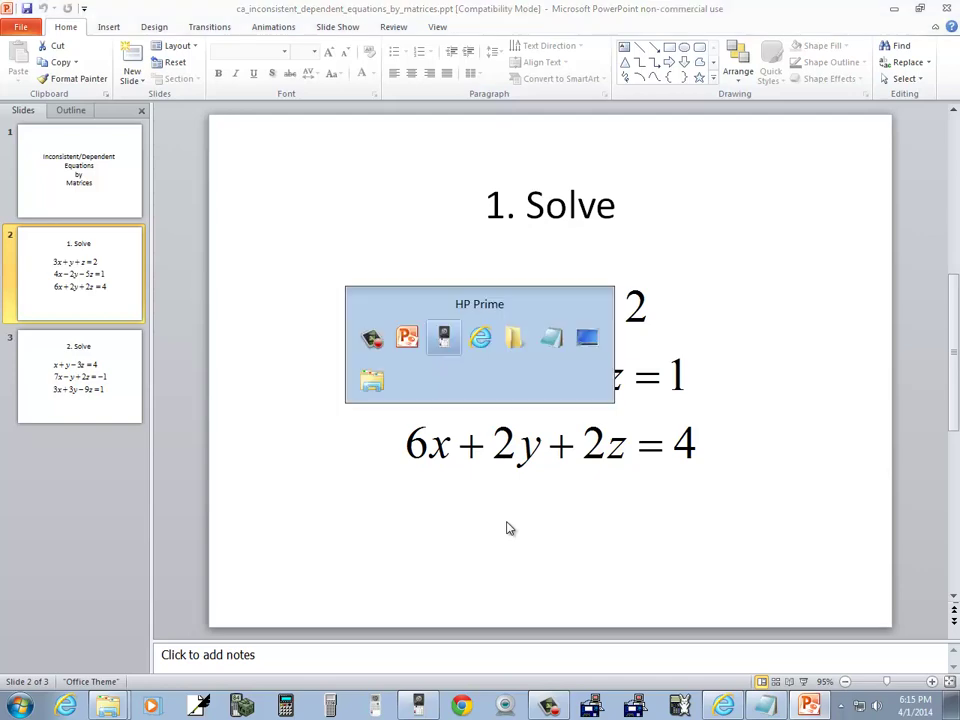
key("alt+Tab")
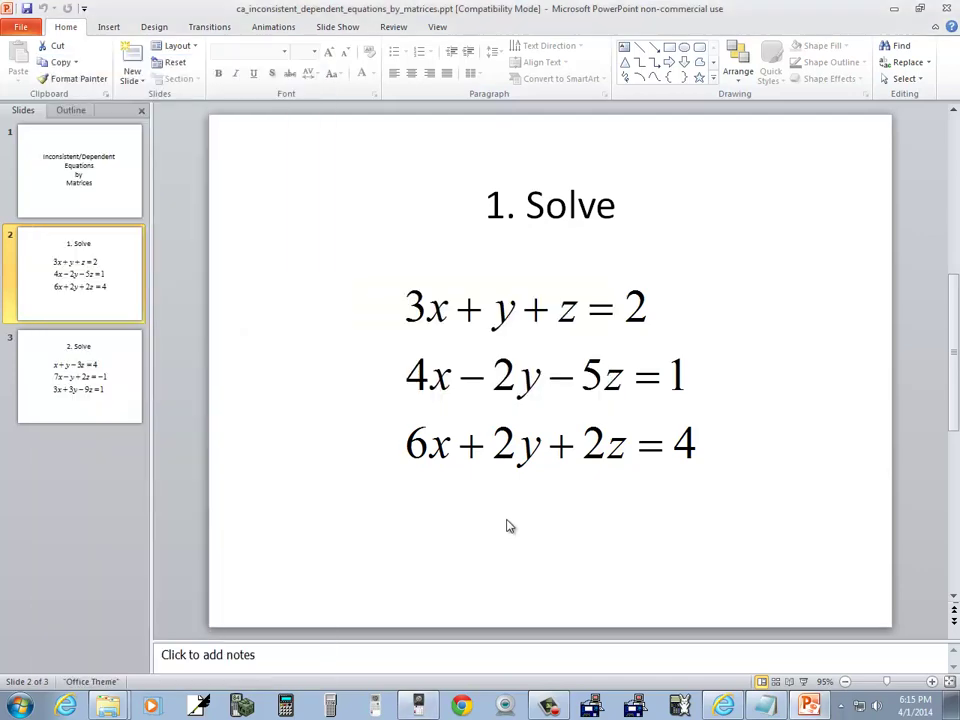
On the Free Notes page, handwrite the label '1.' and the first equation 3x + y + z = 2
left_click(199, 706)
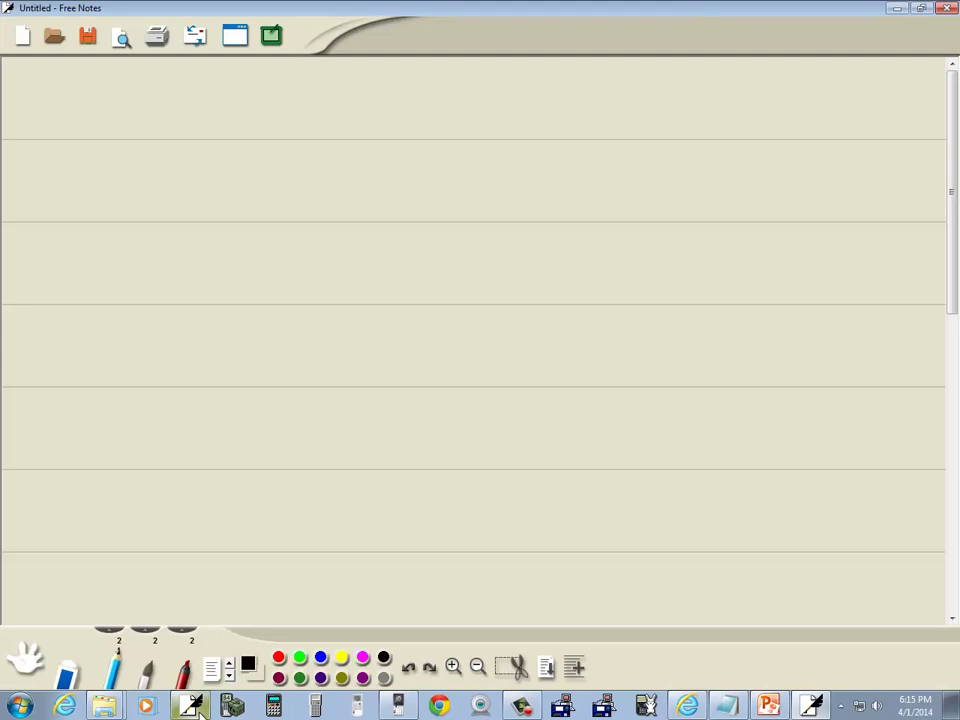
left_click(89, 116)
left_click_drag(76, 116, 143, 122)
key("alt+Tab")
key("alt+Tab")
mouse_move(144, 104)
left_mouse_down()
mouse_move(130, 122)
mouse_move(176, 119)
left_mouse_up()
mouse_move(183, 100)
left_mouse_down()
mouse_move(168, 145)
mouse_move(207, 117)
left_mouse_up()
key("alt+Tab")
key("alt+Tab")
mouse_move(202, 111)
left_mouse_down()
mouse_move(201, 126)
mouse_move(269, 129)
left_mouse_up()
Handwrite the second equation 4x − 2y − 5z = 1, undoing a misplaced y
key("alt+Tab")
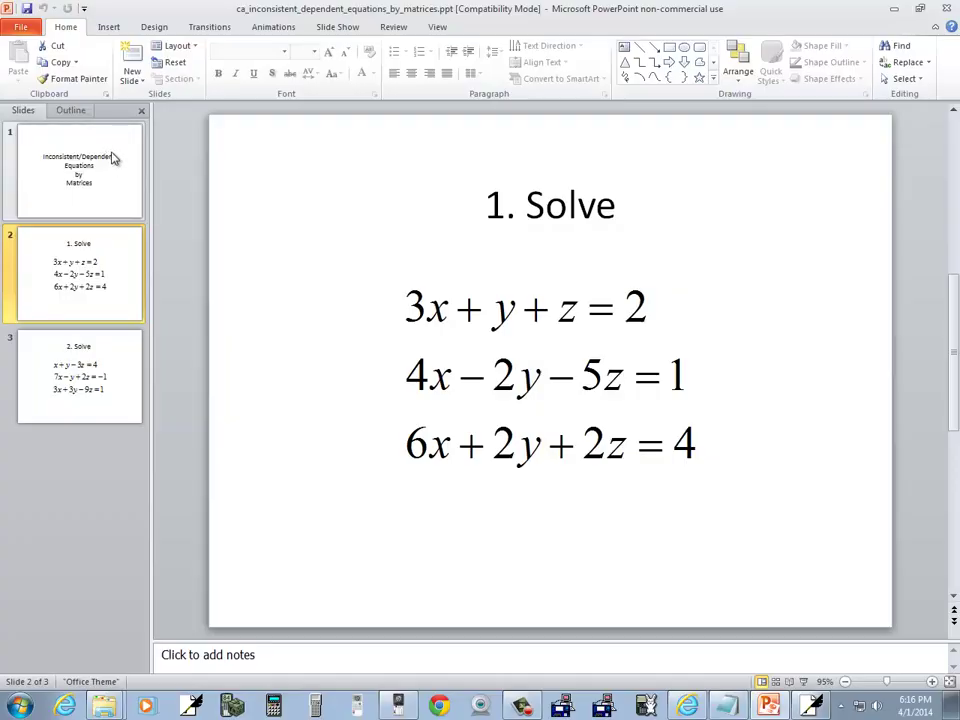
key("alt+Tab")
left_click_drag(110, 145, 119, 172)
mouse_move(124, 157)
left_mouse_down()
mouse_move(135, 171)
mouse_move(124, 172)
mouse_move(157, 165)
left_mouse_up()
left_click_drag(166, 152, 174, 168)
left_click_drag(182, 150, 170, 192)
key("alt+Tab")
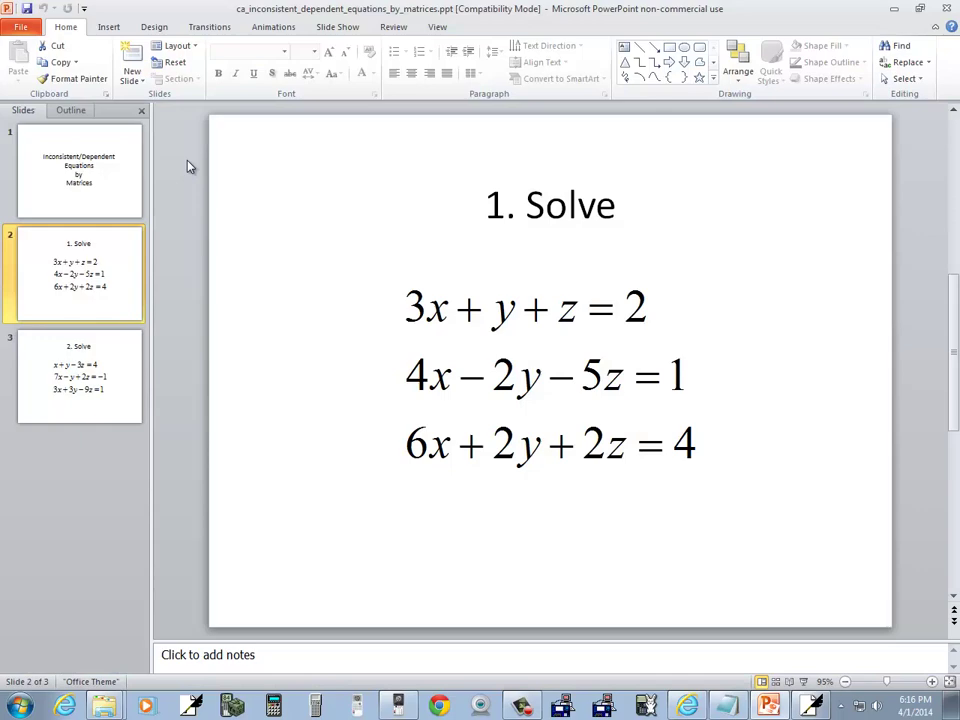
key("alt+Tab")
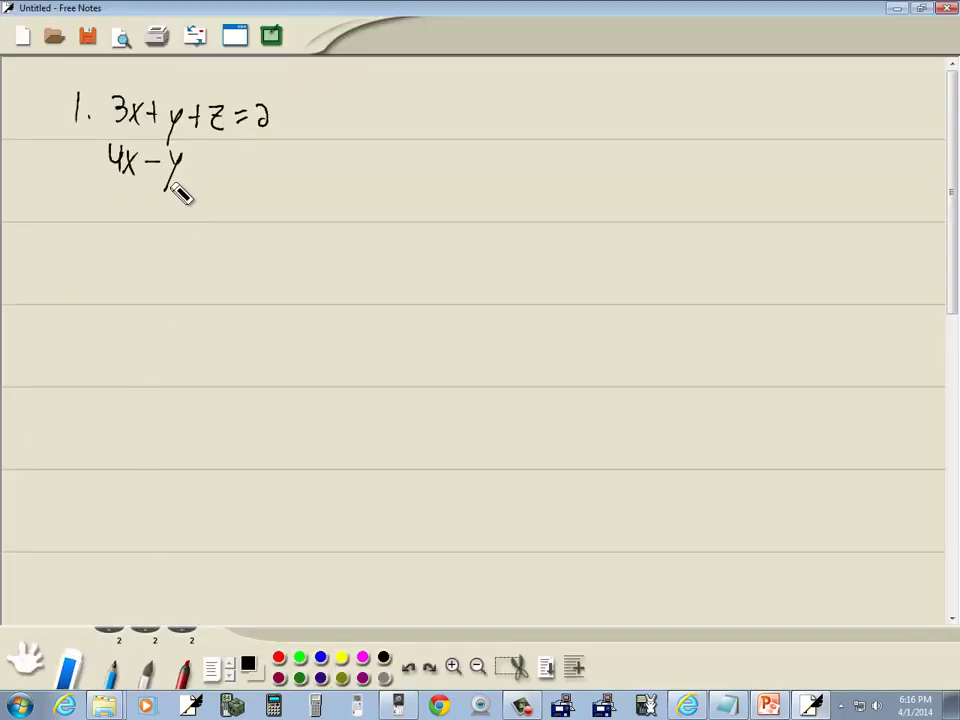
key("ctrl+z")
key("ctrl+z")
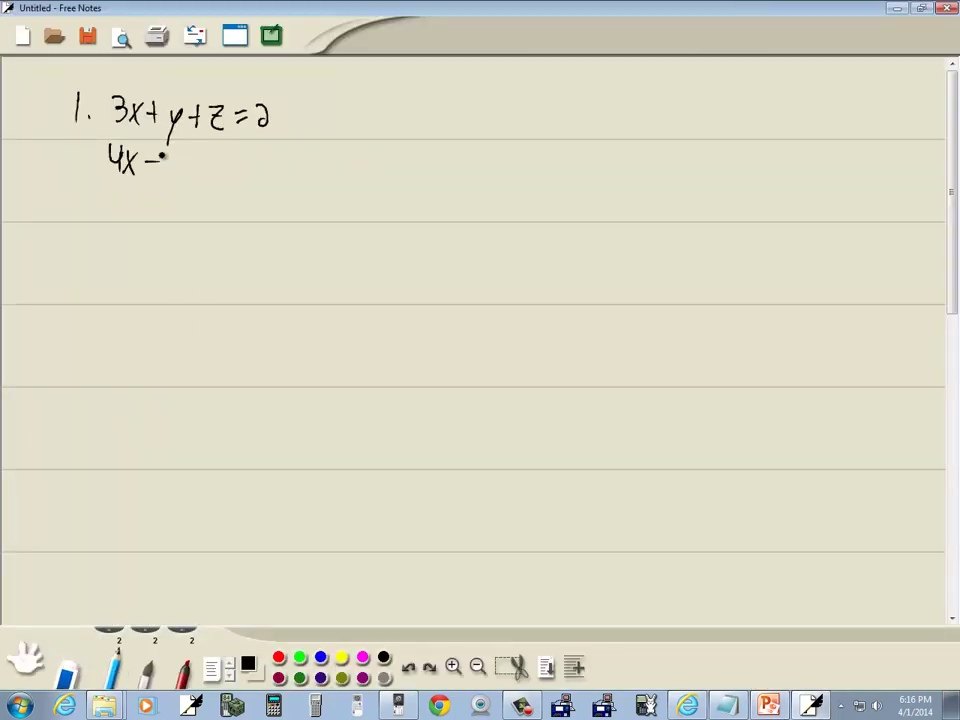
mouse_move(158, 152)
left_mouse_down()
mouse_move(176, 174)
mouse_move(185, 168)
left_mouse_up()
left_click_drag(192, 152, 180, 192)
key("alt+Tab")
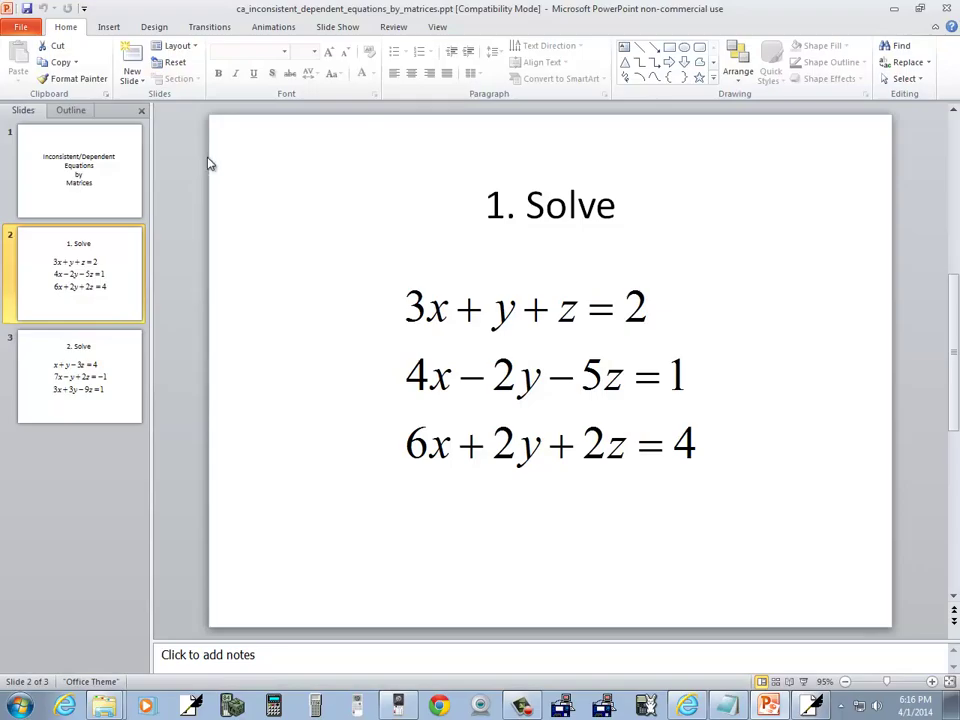
key("alt+Tab")
mouse_move(226, 154)
left_mouse_down()
mouse_move(214, 176)
mouse_move(270, 158)
left_mouse_up()
left_click_drag(254, 170, 279, 175)
key("alt+Tab")
Handwrite the third equation 6x + 2y + 2z = 4, checking it against the slide
key("alt+Tab")
mouse_move(126, 197)
left_mouse_down()
mouse_move(122, 210)
mouse_move(138, 215)
left_mouse_up()
mouse_move(145, 199)
left_mouse_down()
mouse_move(131, 216)
mouse_move(165, 207)
left_mouse_up()
mouse_move(158, 200)
left_mouse_down()
mouse_move(158, 215)
mouse_move(196, 213)
left_mouse_up()
mouse_move(204, 199)
left_mouse_down()
mouse_move(191, 232)
mouse_move(279, 204)
left_mouse_up()
key("alt+Tab")
key("alt+Tab")
left_click_drag(264, 212, 298, 210)
left_click_drag(294, 194, 294, 222)
key("alt+Tab")
key("alt+Tab")
key("alt+Tab")
key("alt+Tab")
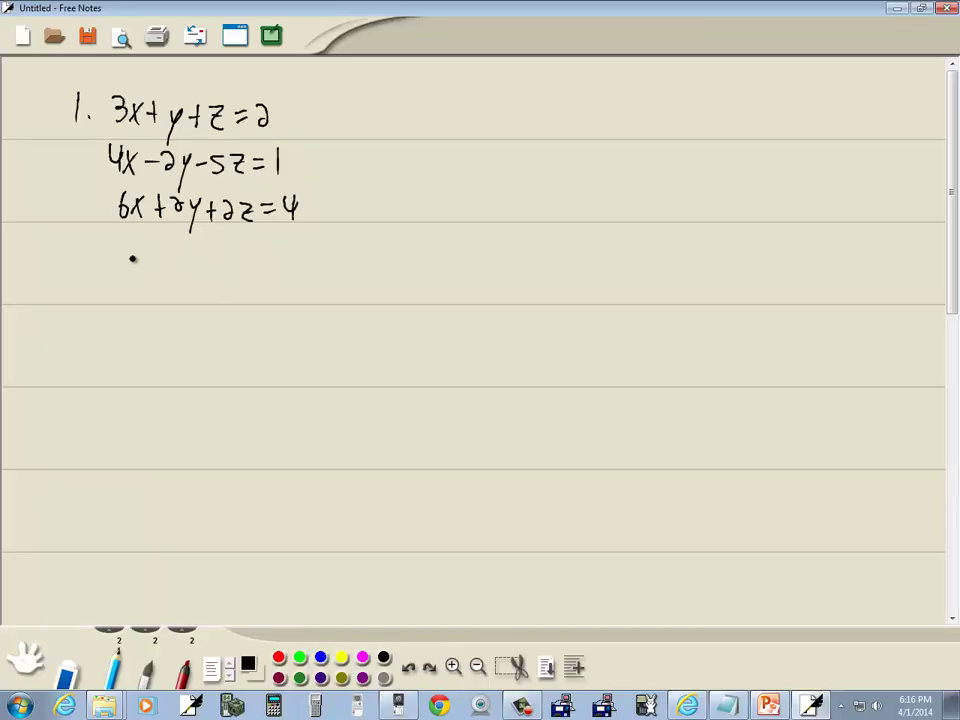
Draw the bracketed augmented matrix with rows 3 1 1 2, 4 −2 −5 1 and 6 2 2 4
mouse_move(131, 256)
left_mouse_down()
mouse_move(107, 304)
mouse_move(111, 362)
mouse_move(122, 364)
left_mouse_up()
mouse_move(137, 264)
left_mouse_down()
mouse_move(136, 279)
mouse_move(257, 284)
left_mouse_up()
mouse_move(140, 294)
left_mouse_down()
mouse_move(185, 296)
mouse_move(185, 311)
mouse_move(215, 304)
mouse_move(252, 313)
left_mouse_up()
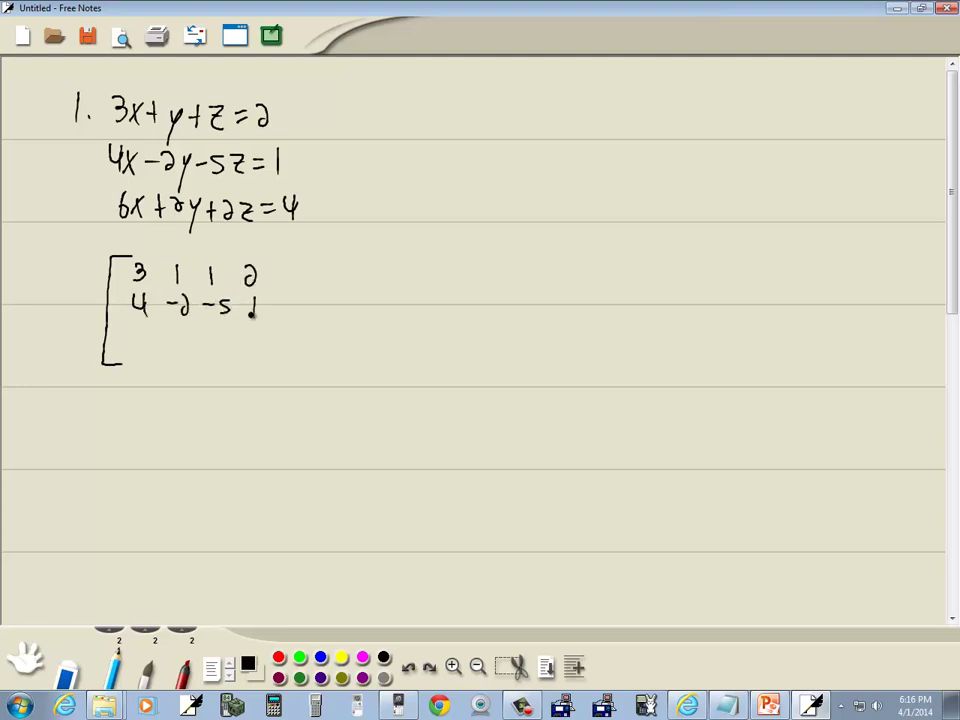
mouse_move(144, 336)
left_mouse_down()
mouse_move(174, 350)
mouse_move(180, 341)
mouse_move(217, 345)
mouse_move(222, 359)
mouse_move(262, 357)
left_mouse_up()
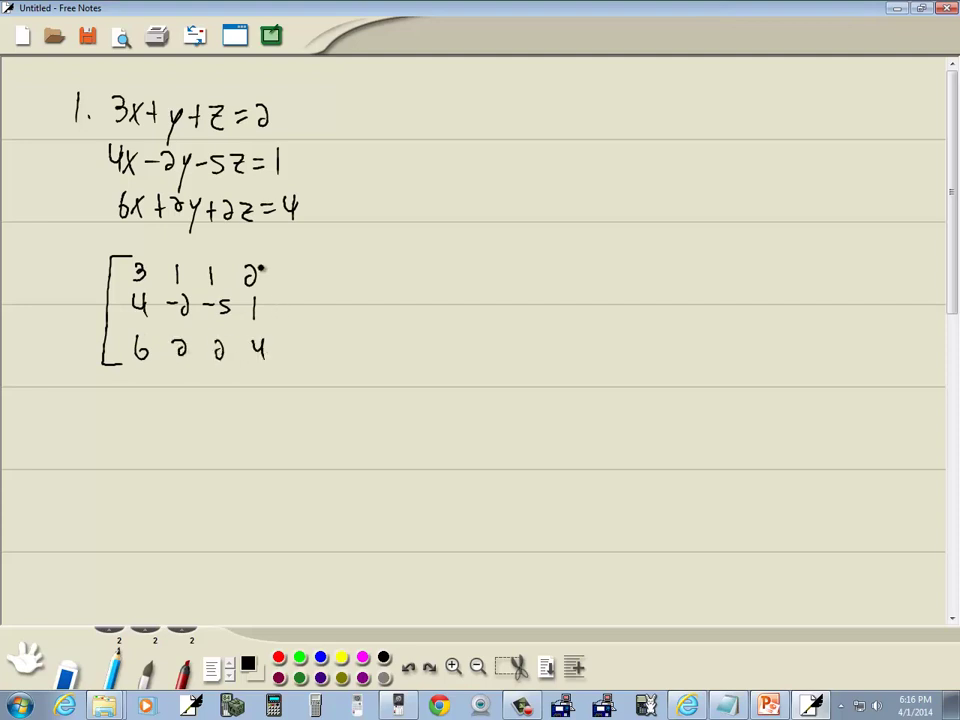
mouse_move(248, 257)
left_mouse_down()
mouse_move(263, 256)
mouse_move(276, 369)
left_mouse_up()
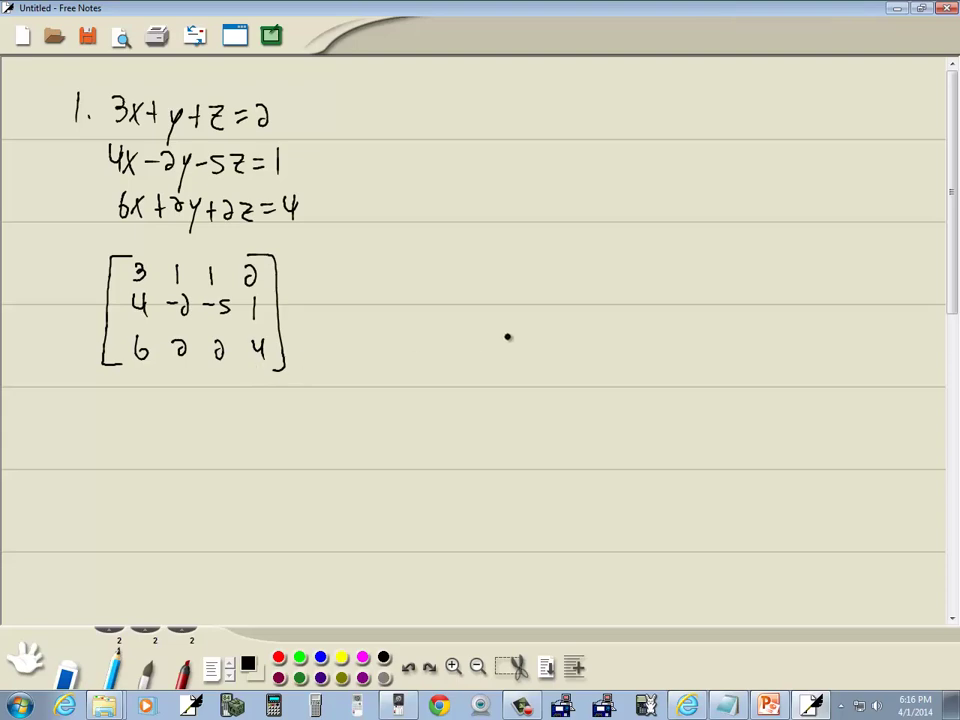
middle_click(508, 337)
Launch HP Prime, move it beside the notes, and open the Linear Solver app
left_click(480, 338)
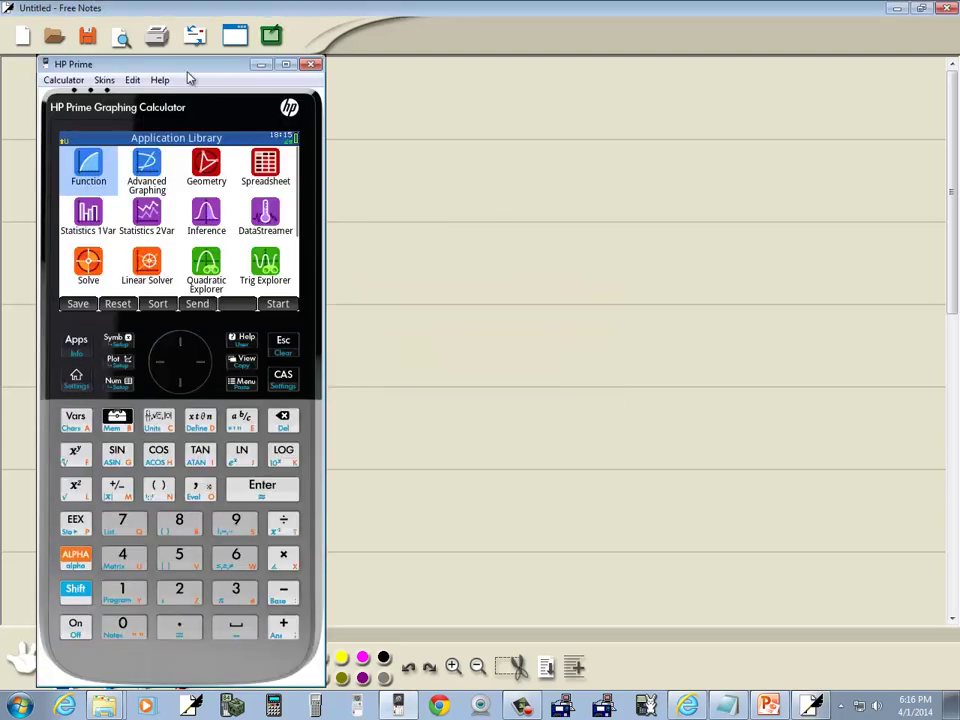
left_click_drag(205, 68, 644, 41)
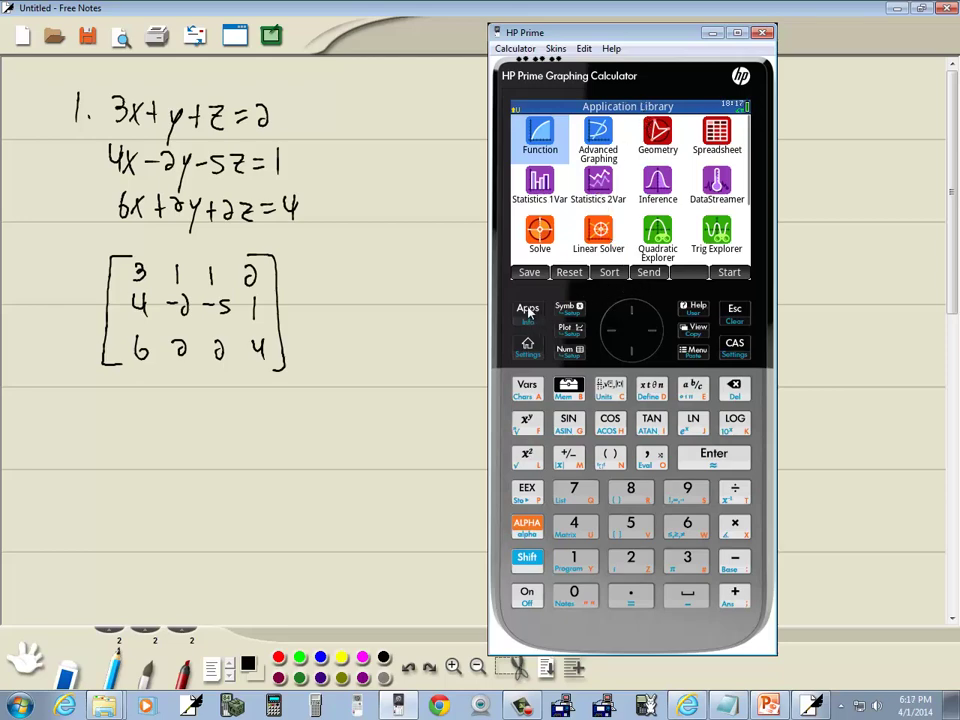
left_click(615, 357)
left_click(615, 357)
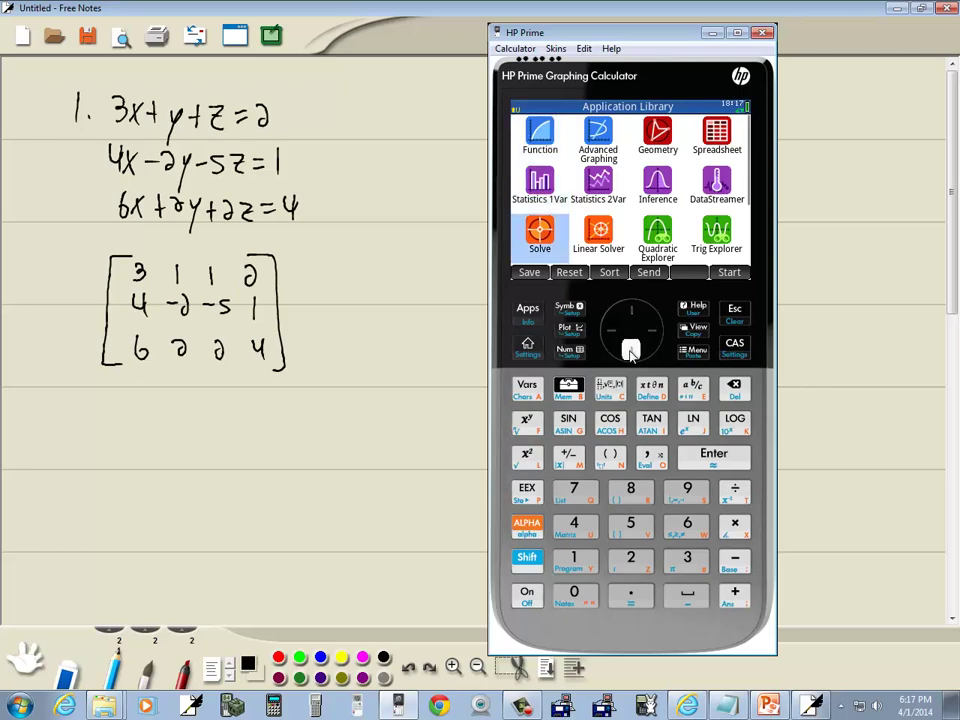
left_click(659, 334)
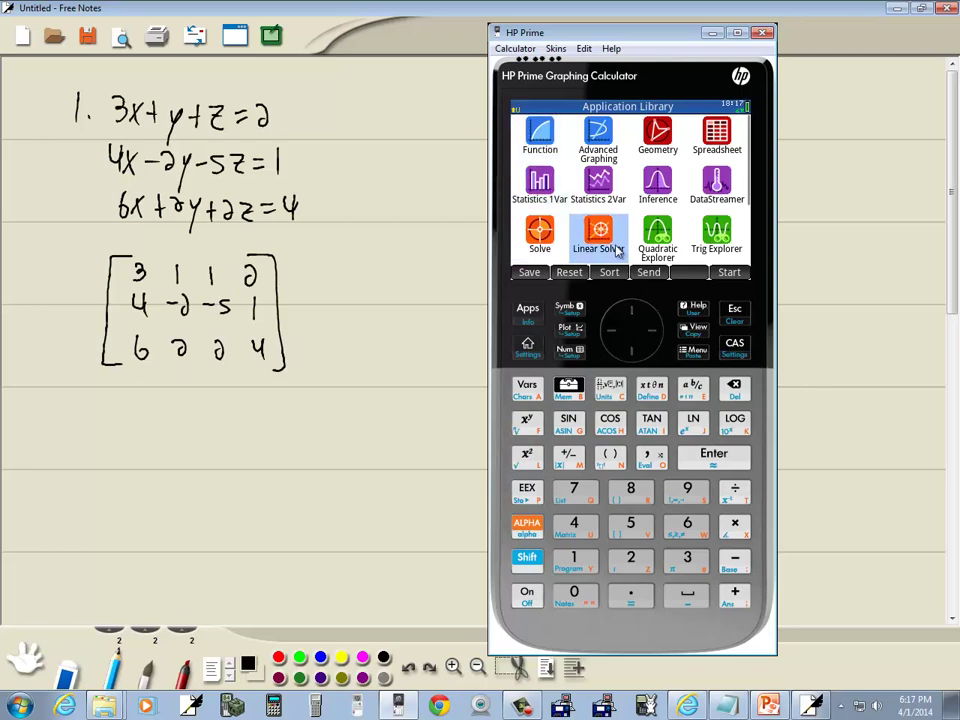
left_click(716, 456)
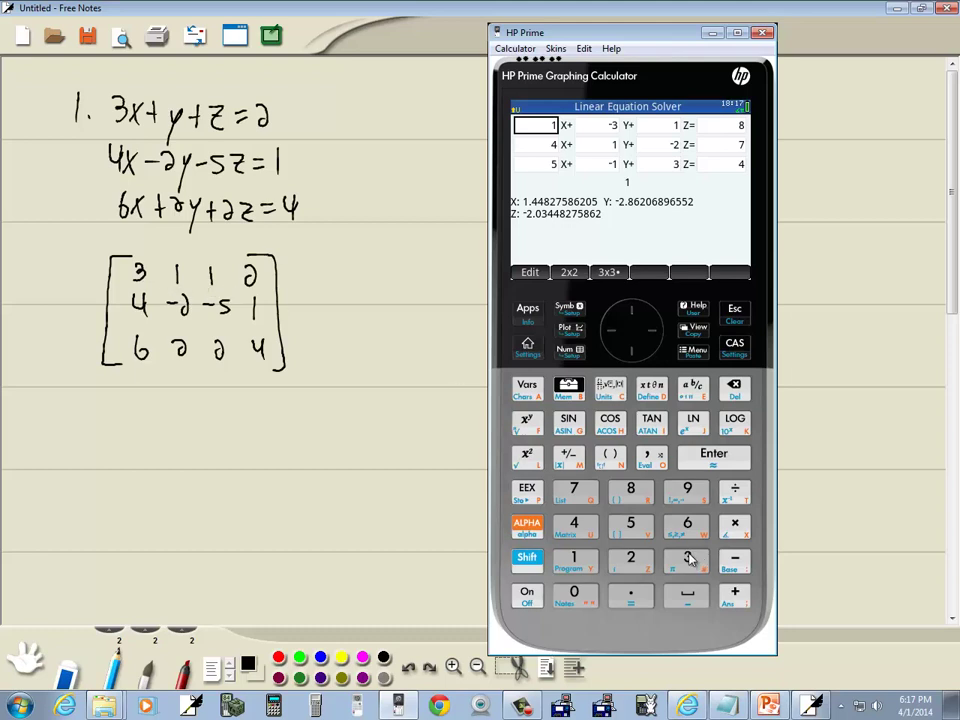
Enter the first equation's coefficients 3, 1, 1 and constant 2 in the Linear Solver
type("3")
left_click(713, 456)
left_click(573, 557)
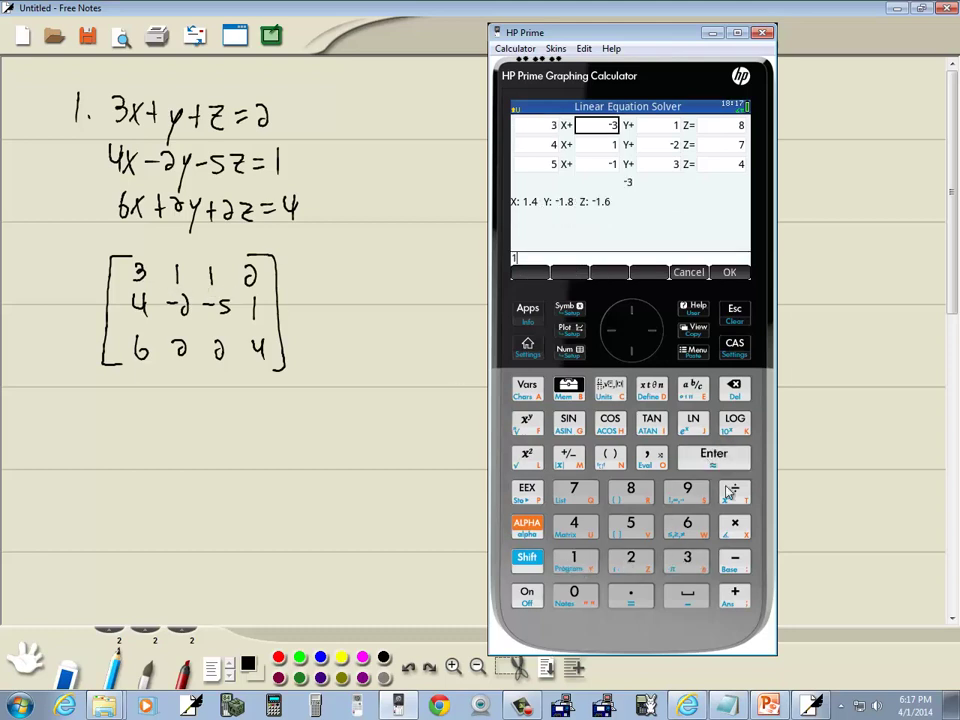
left_click(713, 456)
left_click(588, 555)
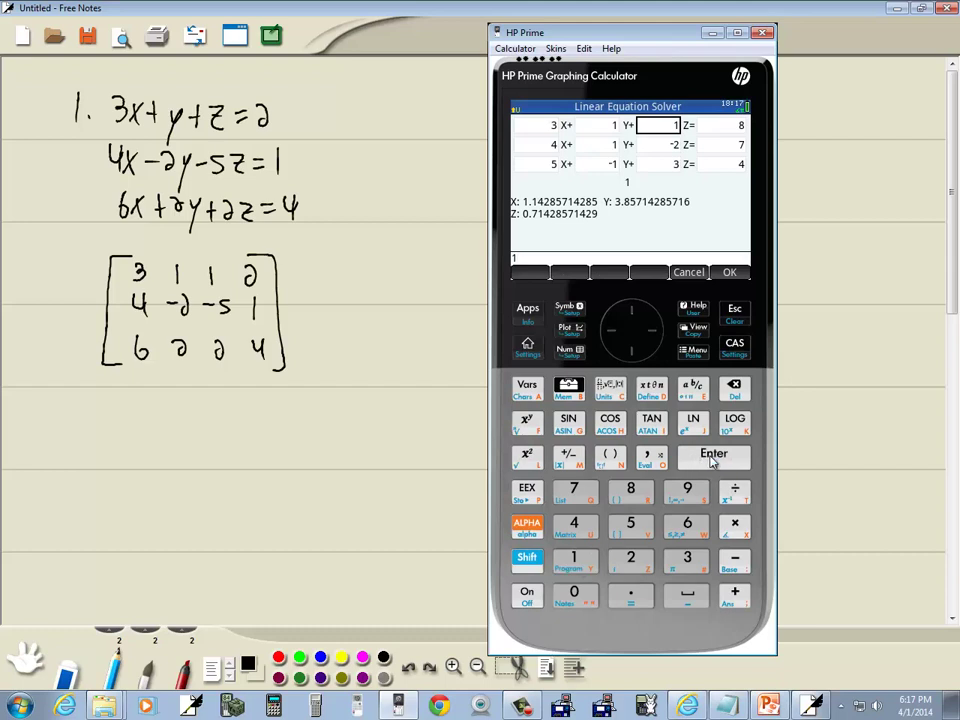
left_click(713, 456)
left_click(631, 558)
left_click(713, 456)
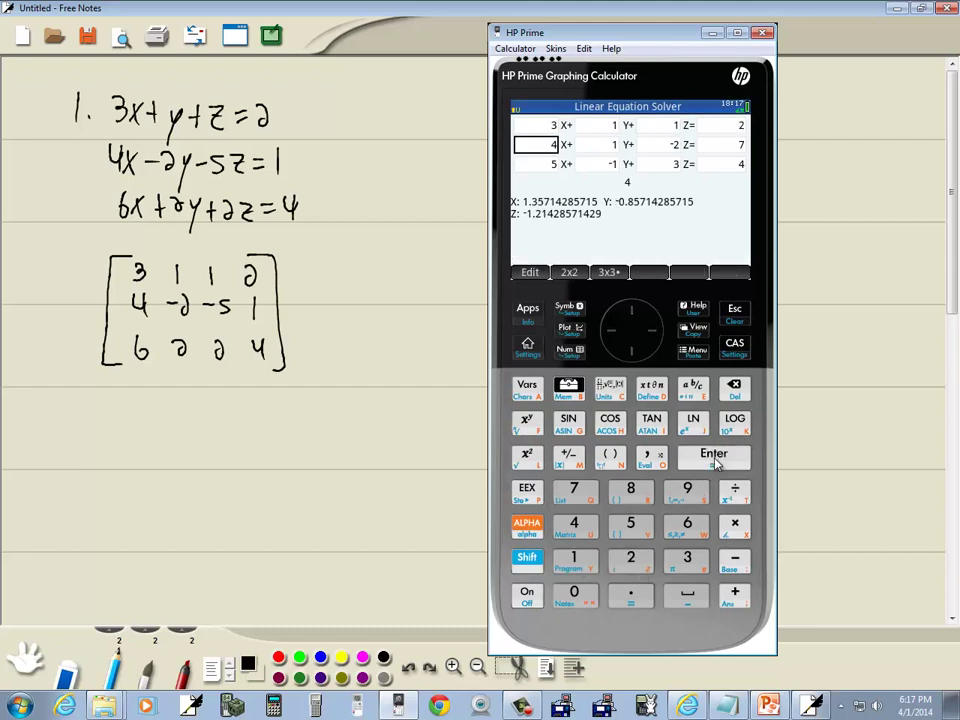
Enter the second equation's coefficients 4, −2, −5 and constant 1
left_click(573, 523)
left_click(710, 456)
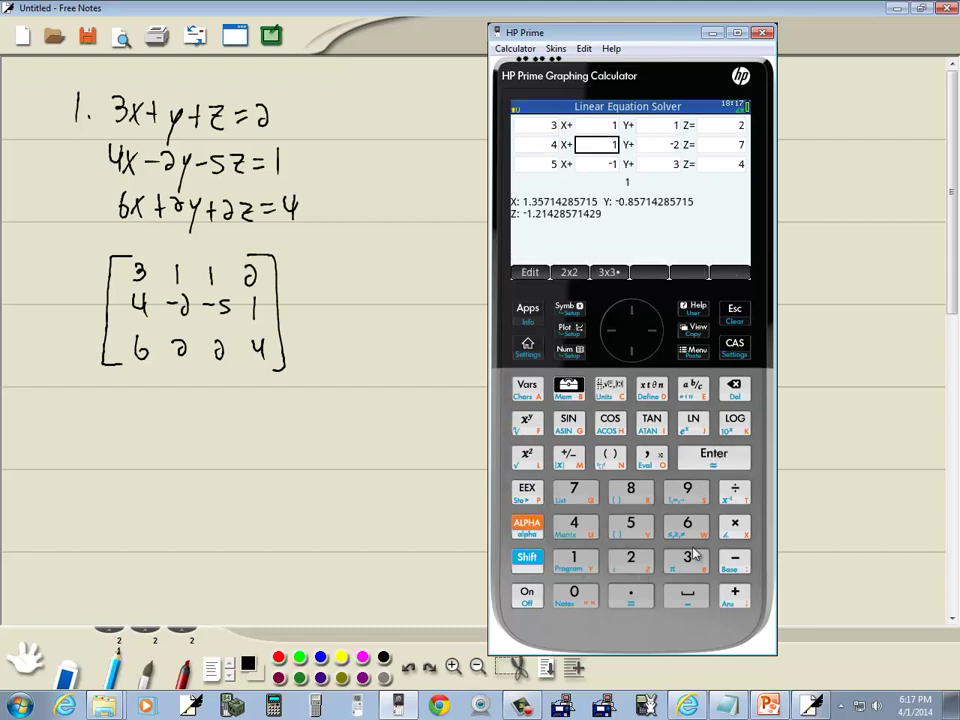
left_click(568, 456)
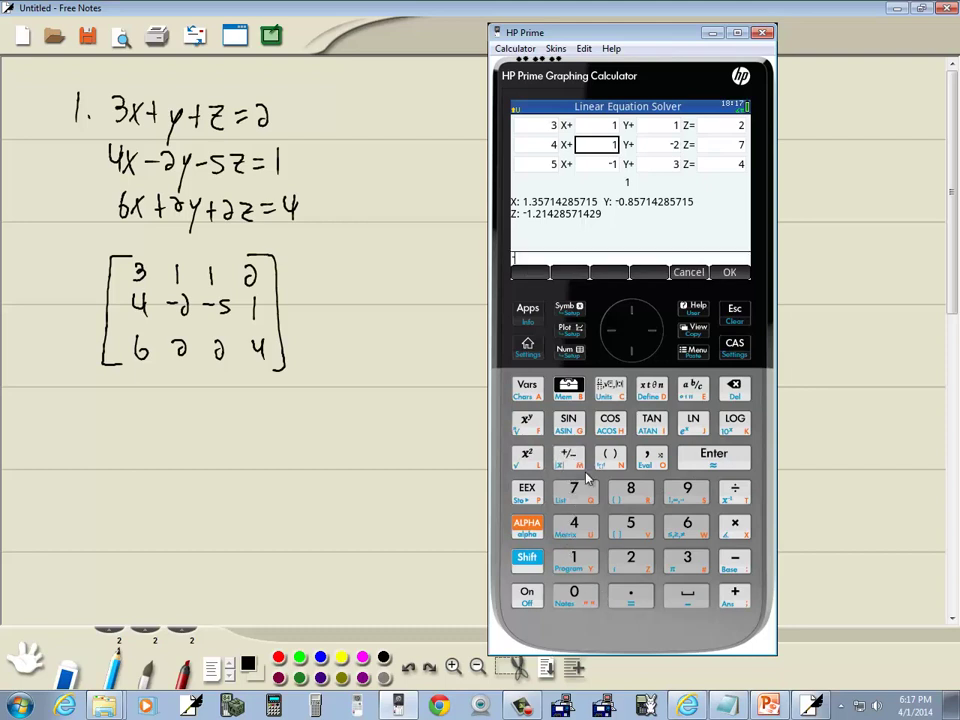
left_click(631, 558)
left_click(713, 456)
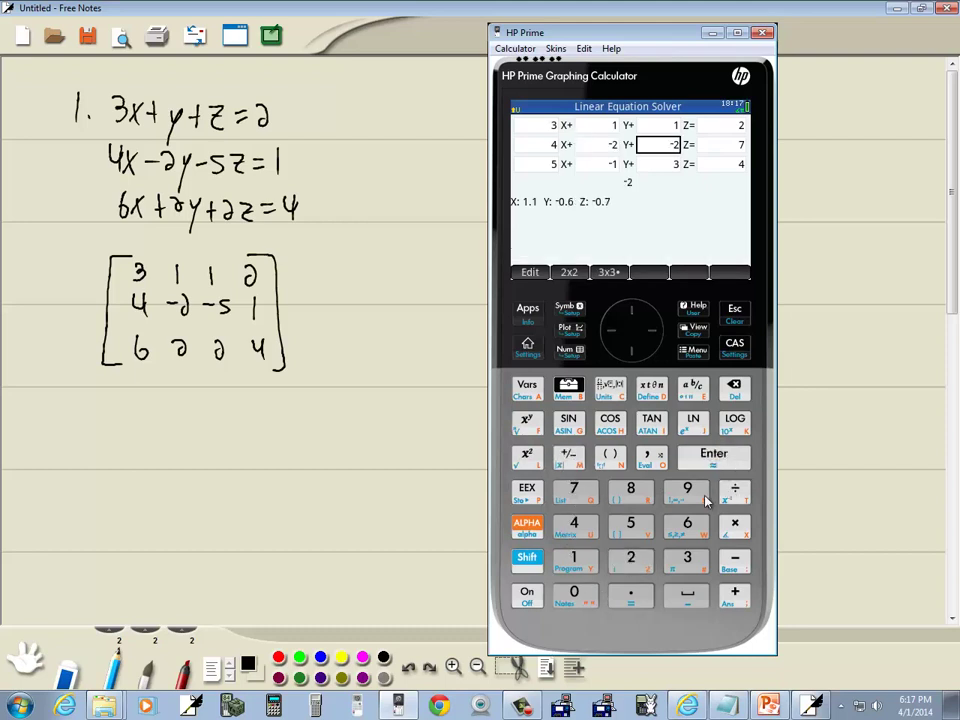
left_click(568, 456)
left_click(631, 523)
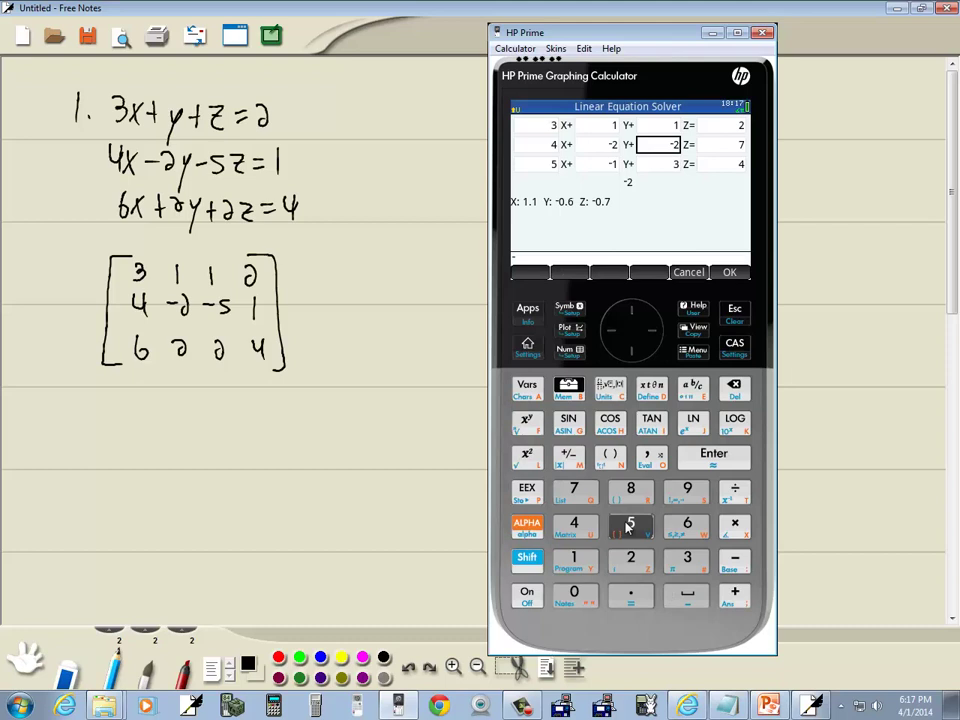
left_click(713, 456)
left_click(573, 558)
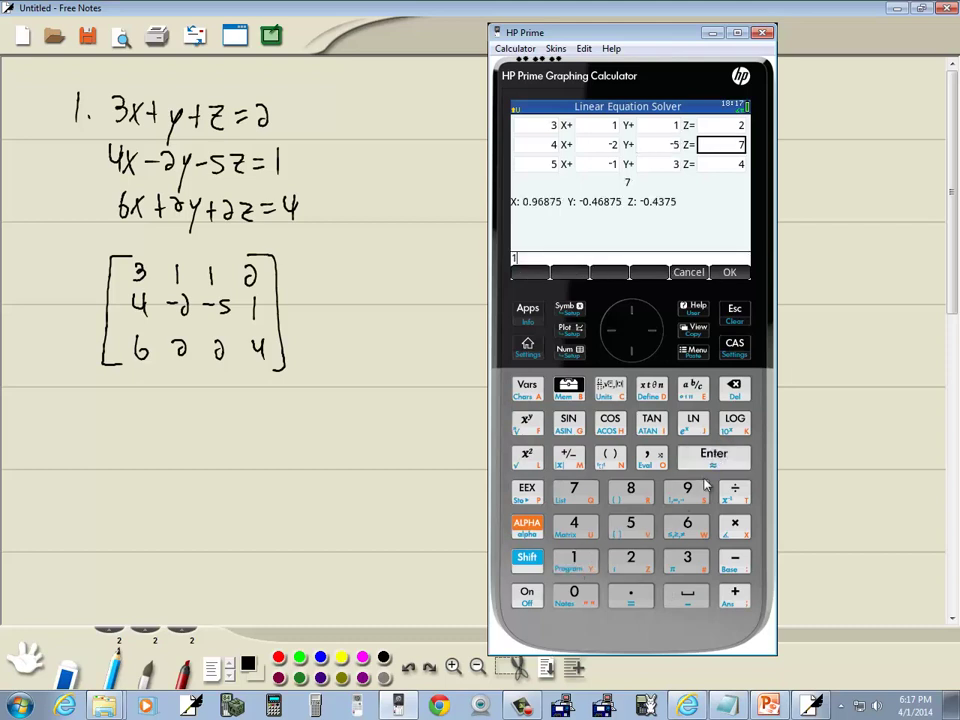
left_click(713, 456)
Enter the third equation's coefficients 6, 2, 2 and constant 4
left_click(685, 523)
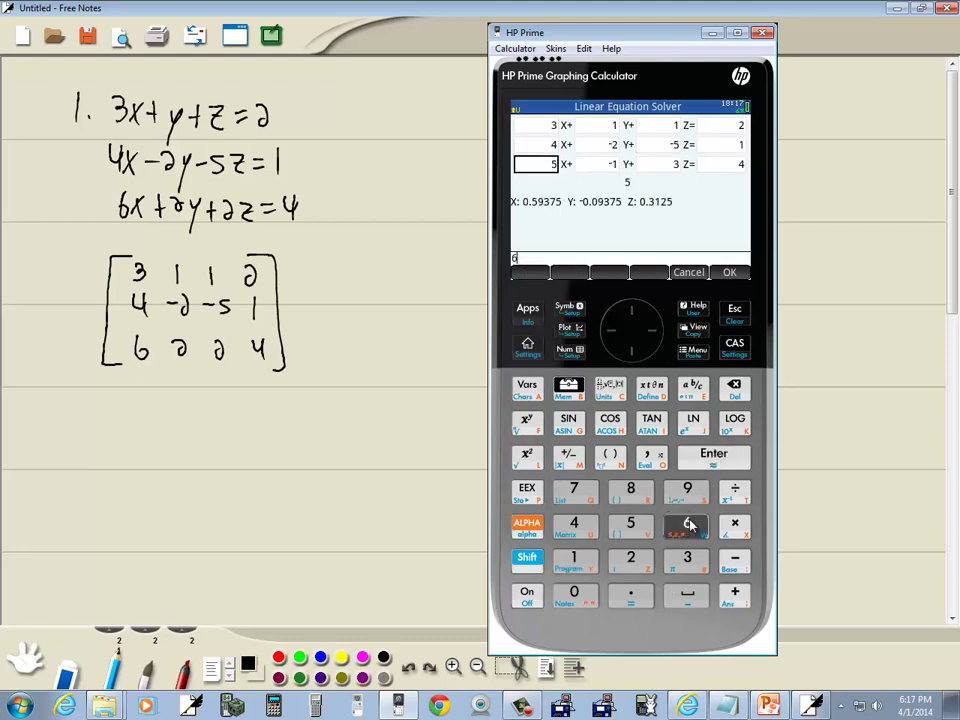
left_click(711, 456)
left_click(631, 558)
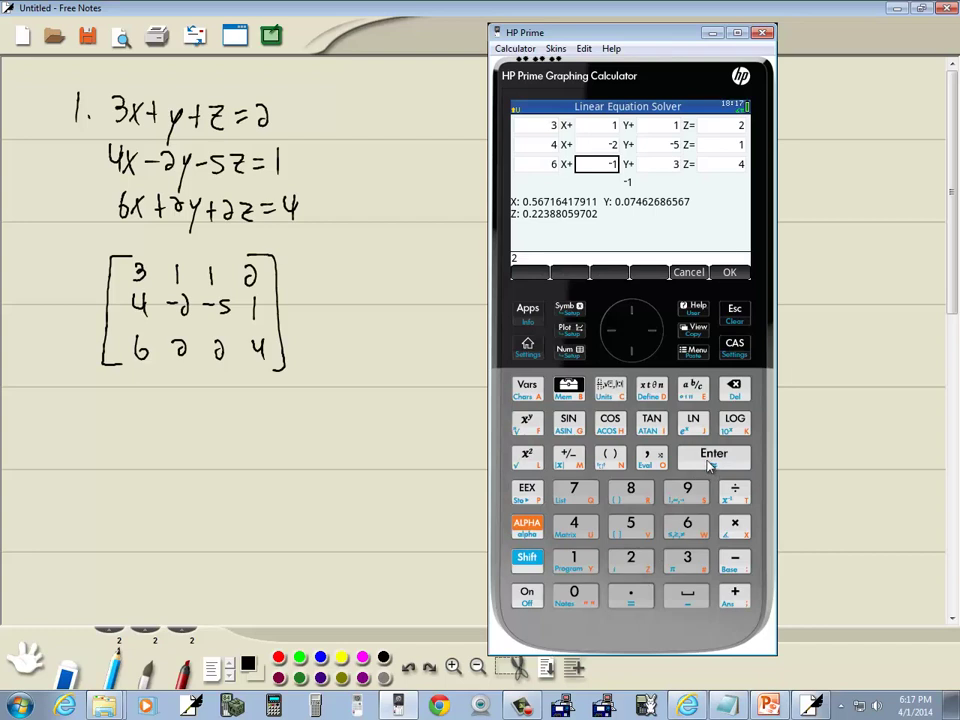
left_click(713, 456)
left_click(631, 558)
left_click(706, 459)
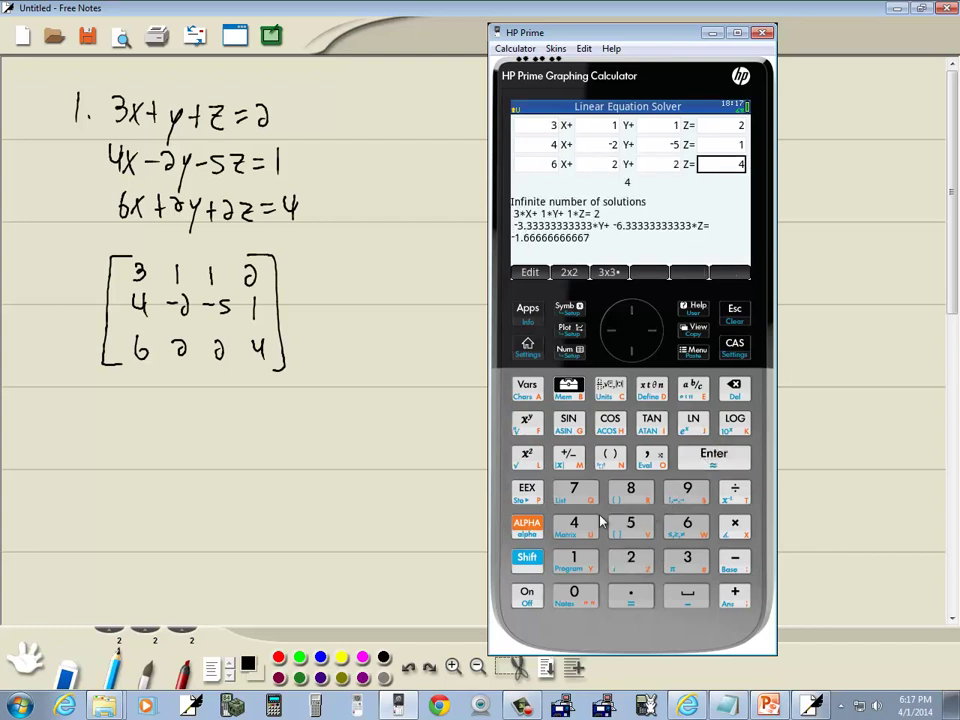
left_click(567, 533)
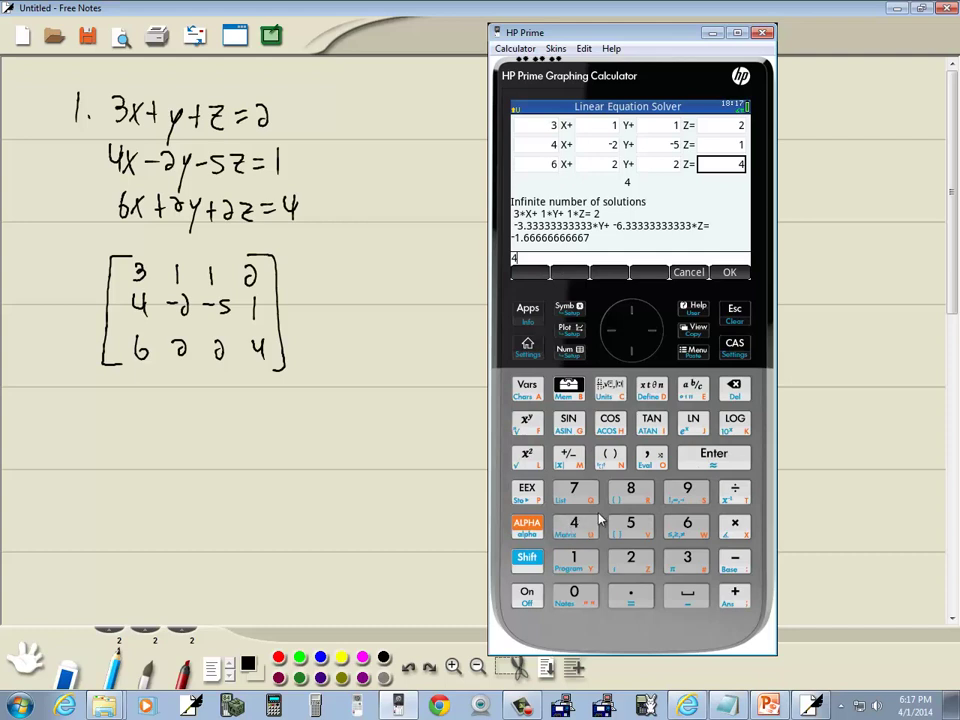
left_click(713, 456)
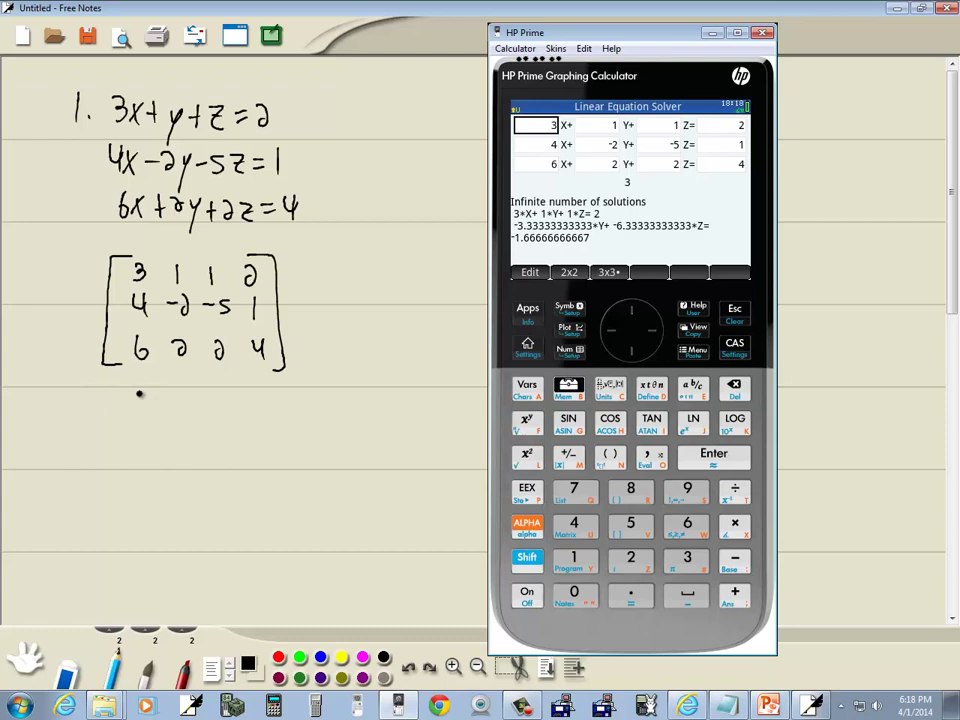
Write 'INFINITE # OF SOLUTIONS' under the matrix, then return to HP Prime's home screen
mouse_move(139, 392)
left_mouse_down()
mouse_move(141, 408)
mouse_move(167, 404)
left_mouse_up()
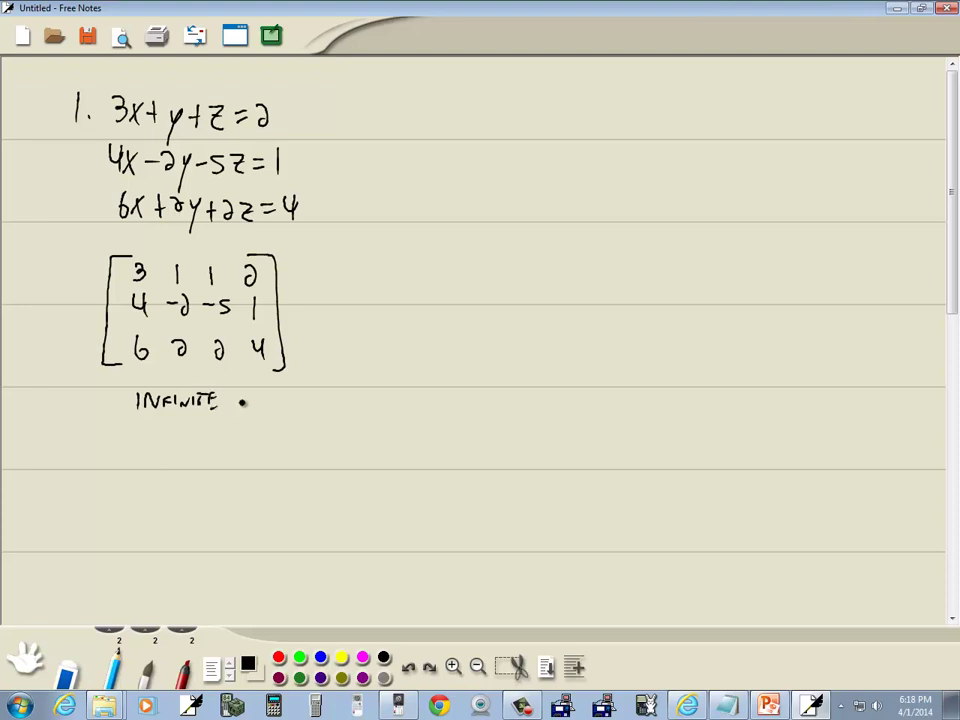
key("alt+Tab")
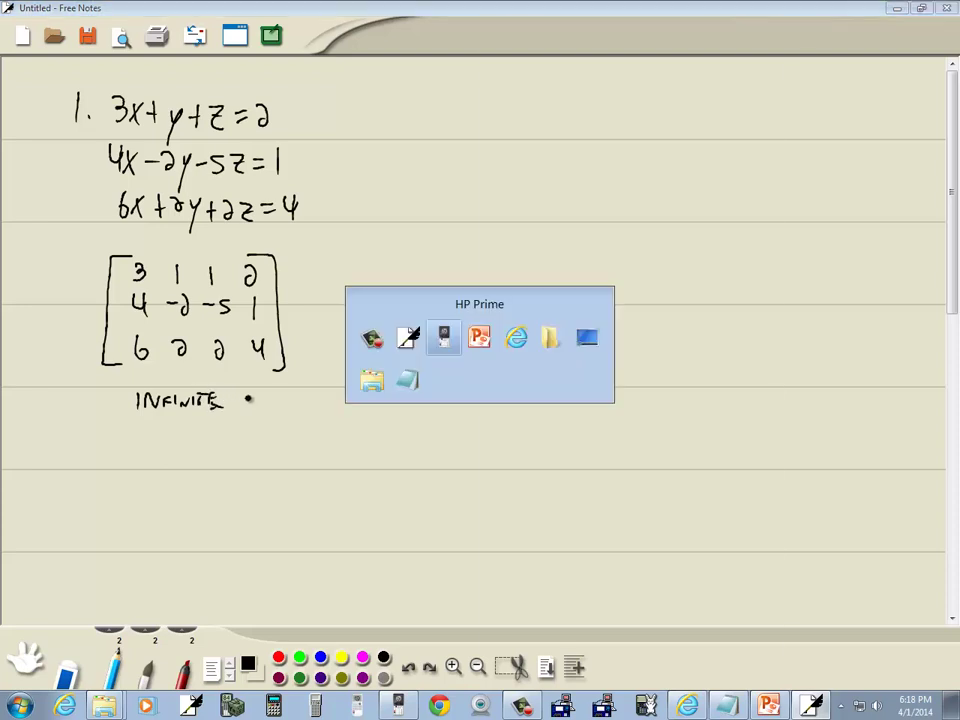
key("alt+Tab")
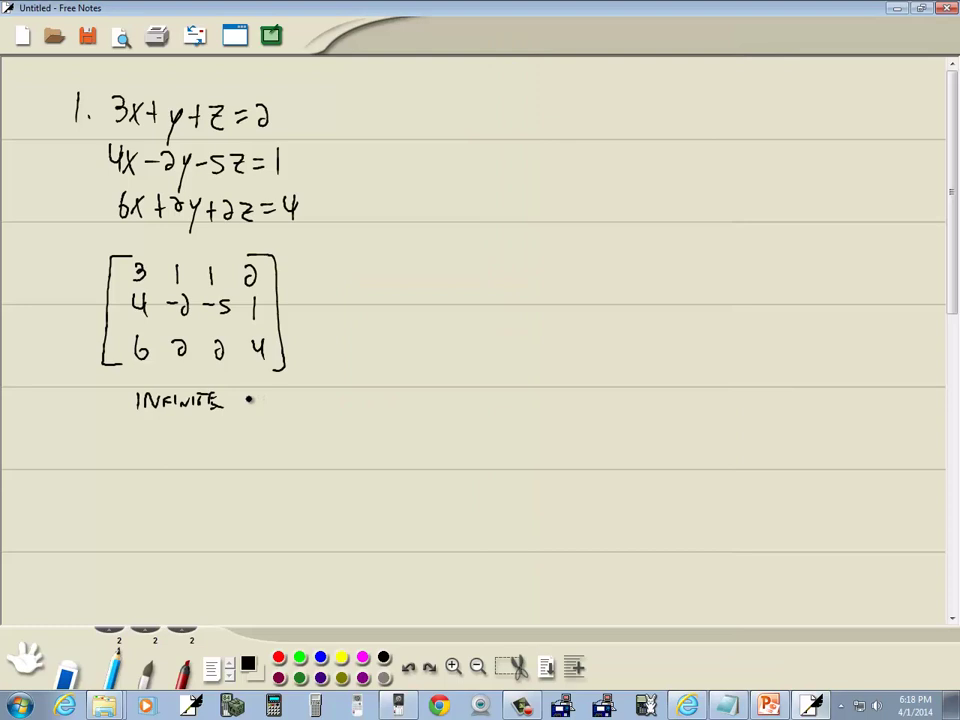
mouse_move(244, 391)
left_mouse_down()
mouse_move(243, 409)
mouse_move(251, 408)
left_mouse_up()
left_click_drag(238, 396, 260, 403)
left_click_drag(281, 400, 316, 405)
left_click_drag(322, 395, 343, 400)
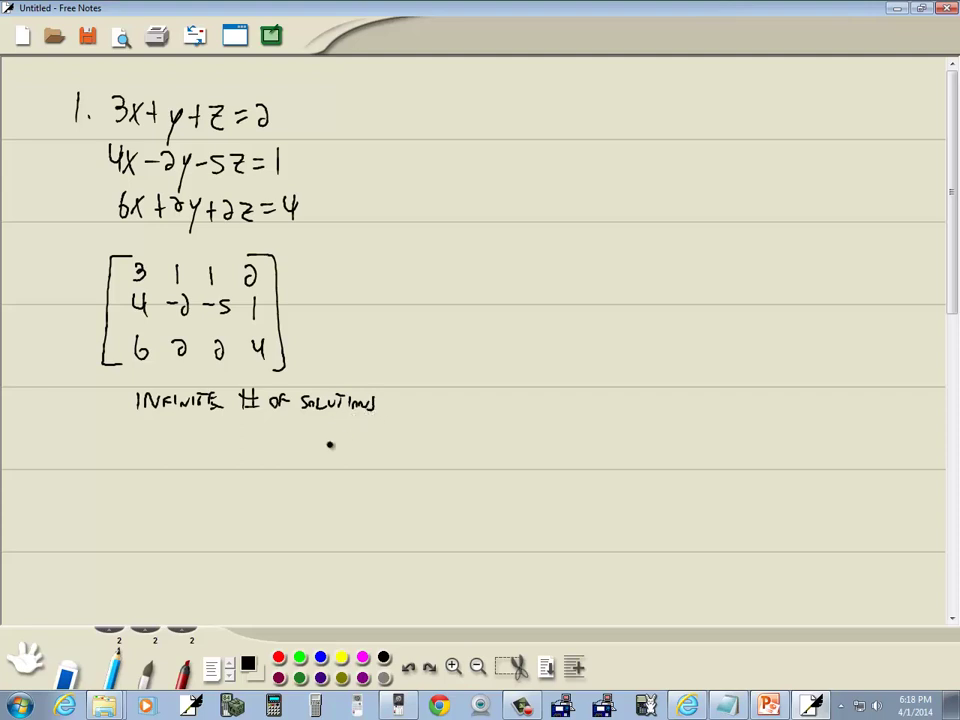
key("alt+Tab")
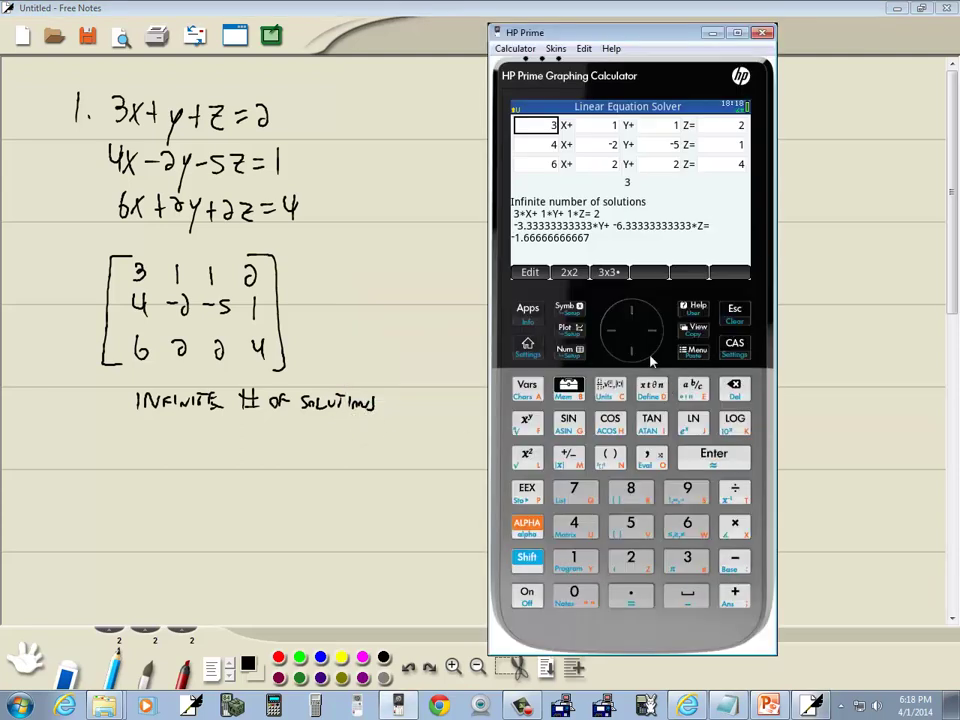
left_click(527, 345)
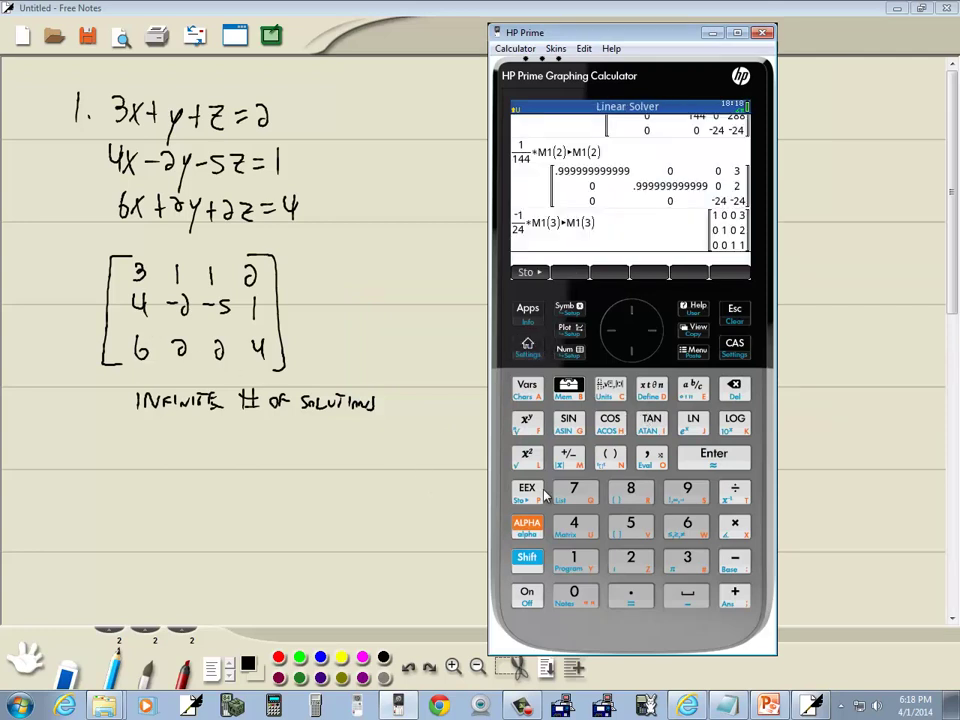
Open matrix M1 in the editor and enter its first row 3, 1, 1, 2
left_click(573, 537)
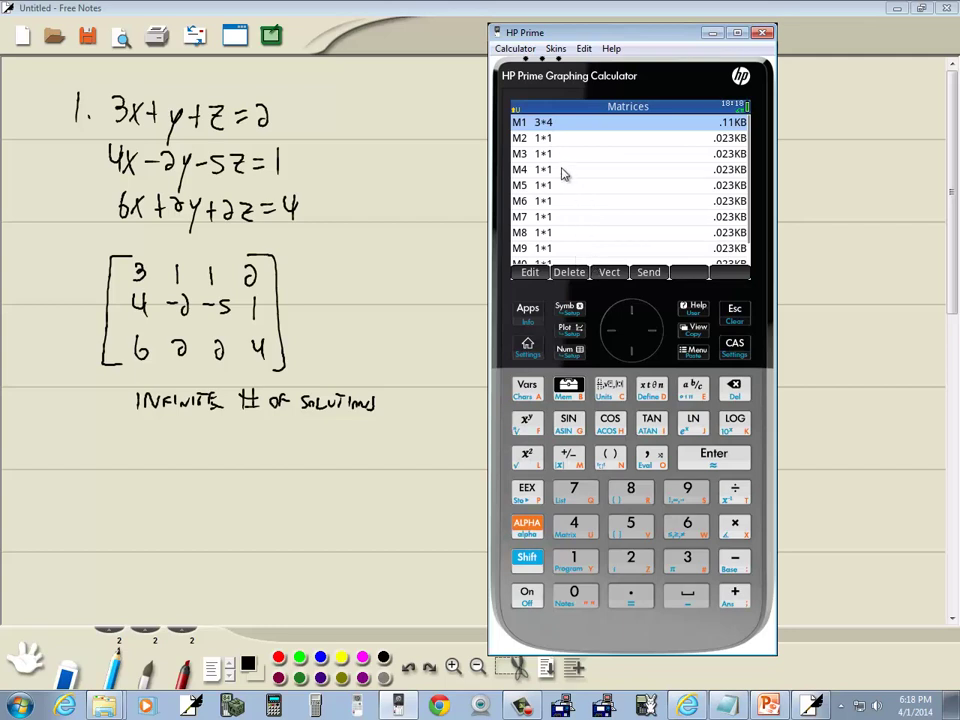
left_click(529, 274)
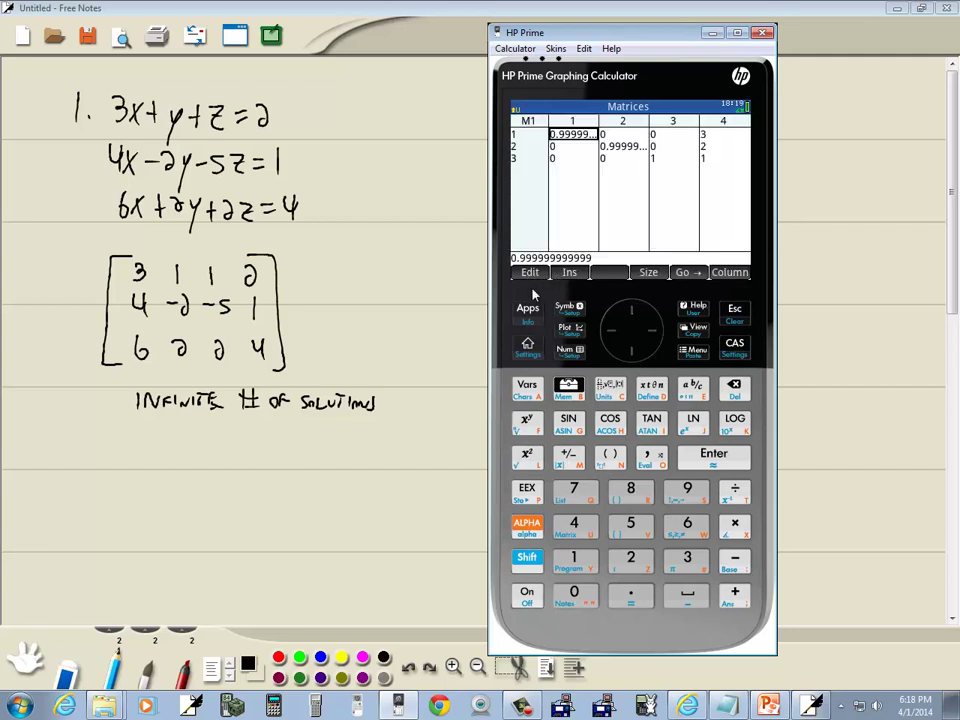
left_click(690, 563)
left_click(710, 455)
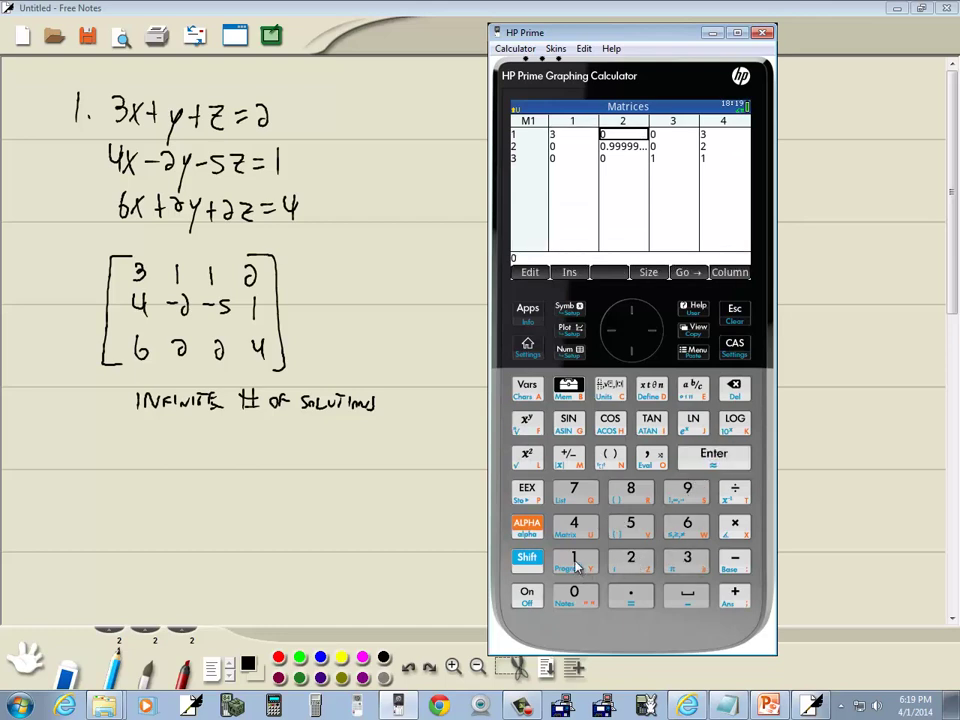
left_click(575, 563)
left_click(712, 455)
left_click(575, 563)
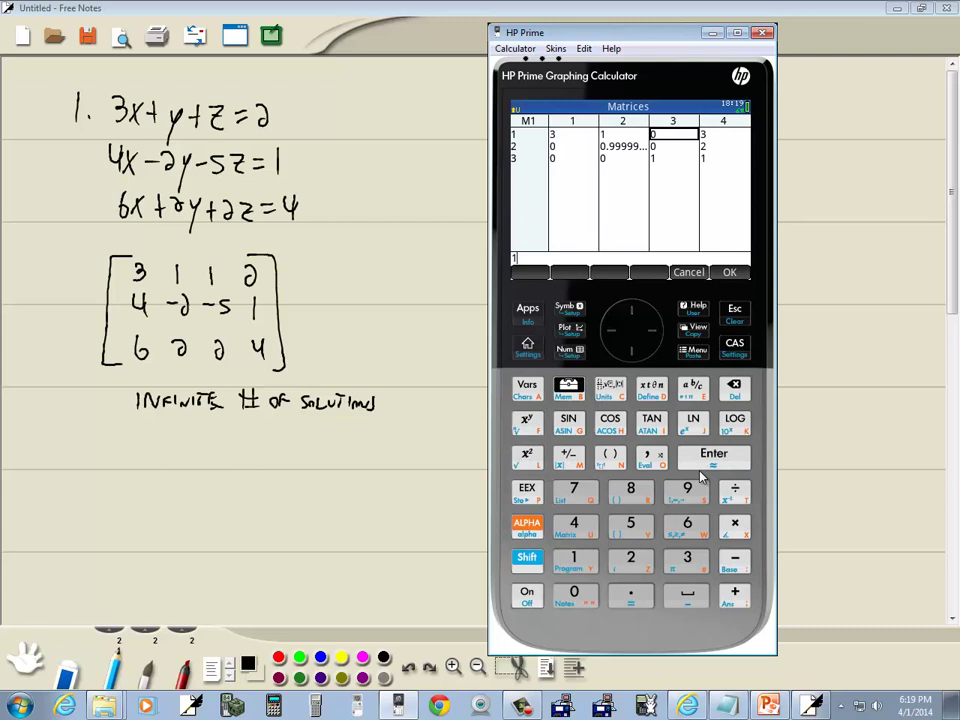
left_click(705, 456)
type("2")
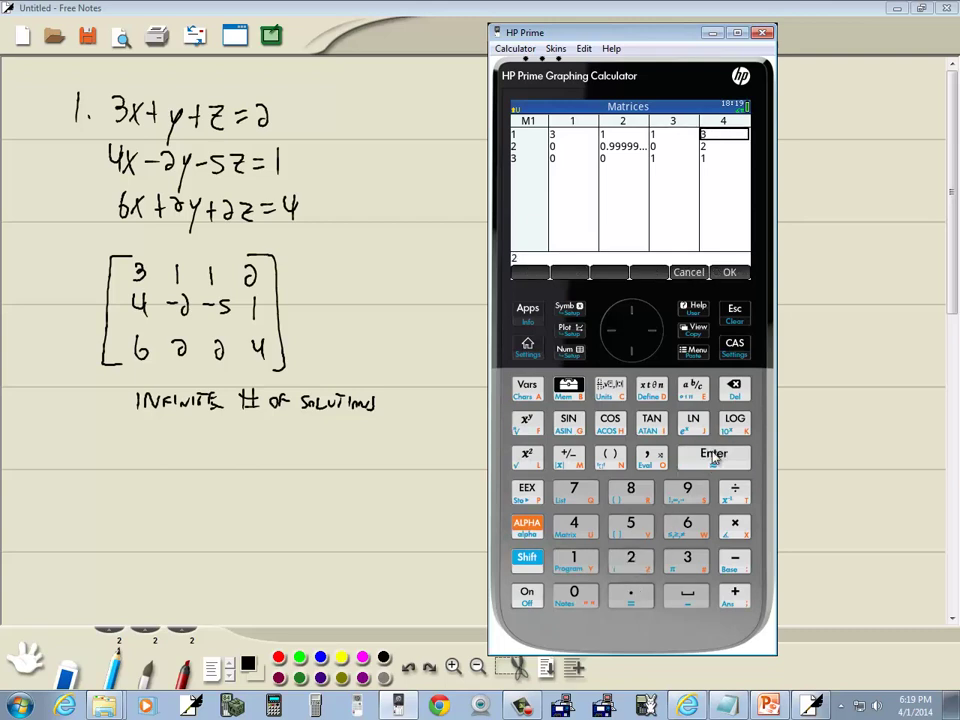
left_click(712, 456)
Enter M1's second row 4, −2, −5, 1
type("4")
left_click(710, 456)
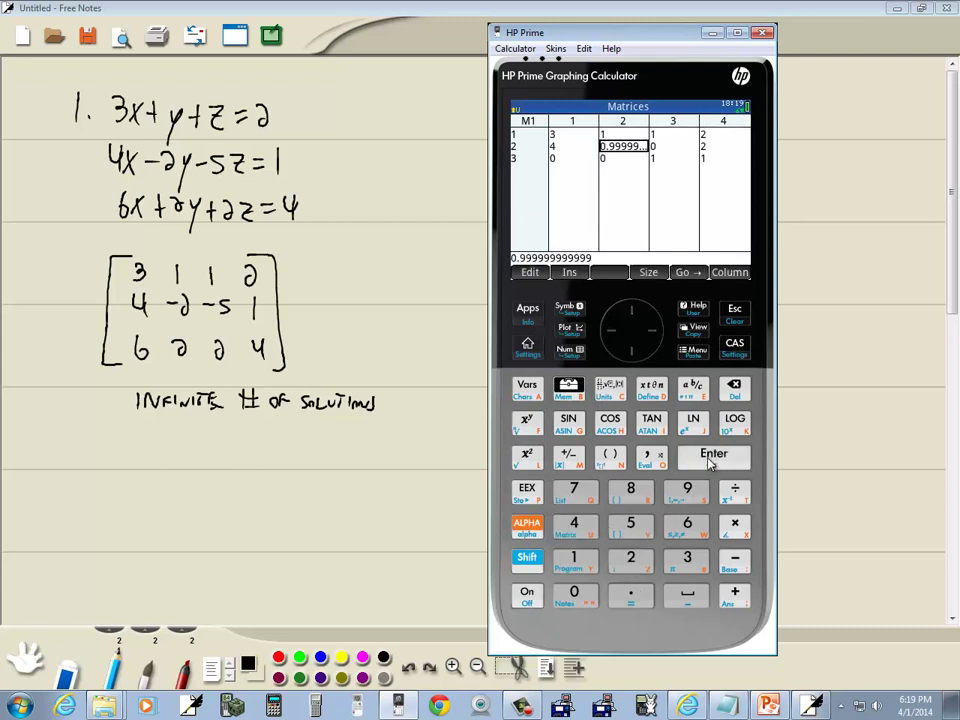
type("-2")
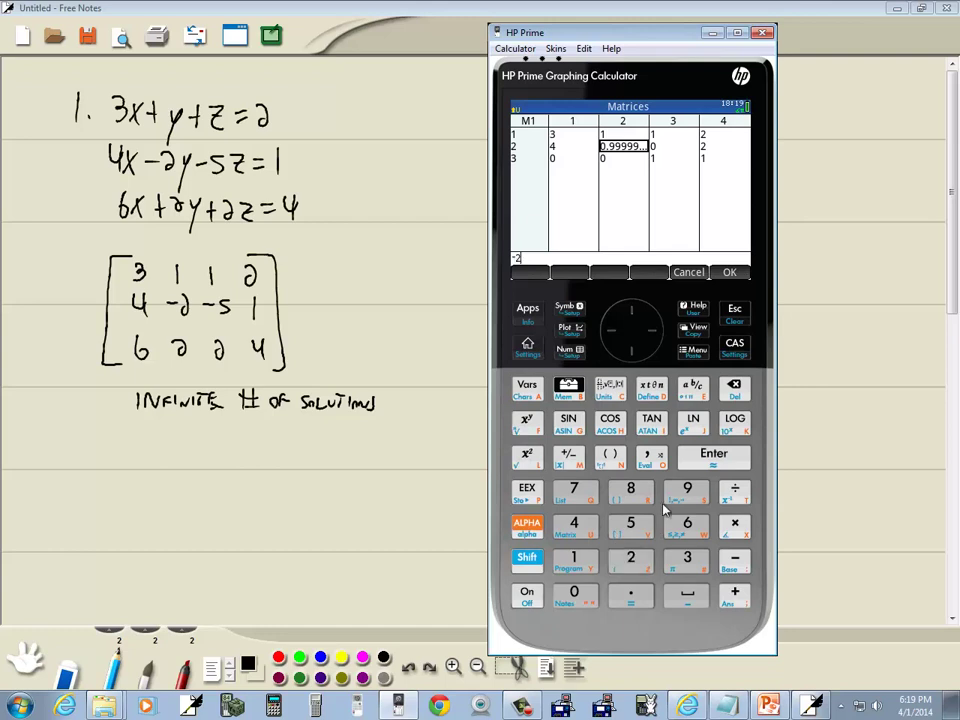
key("Return")
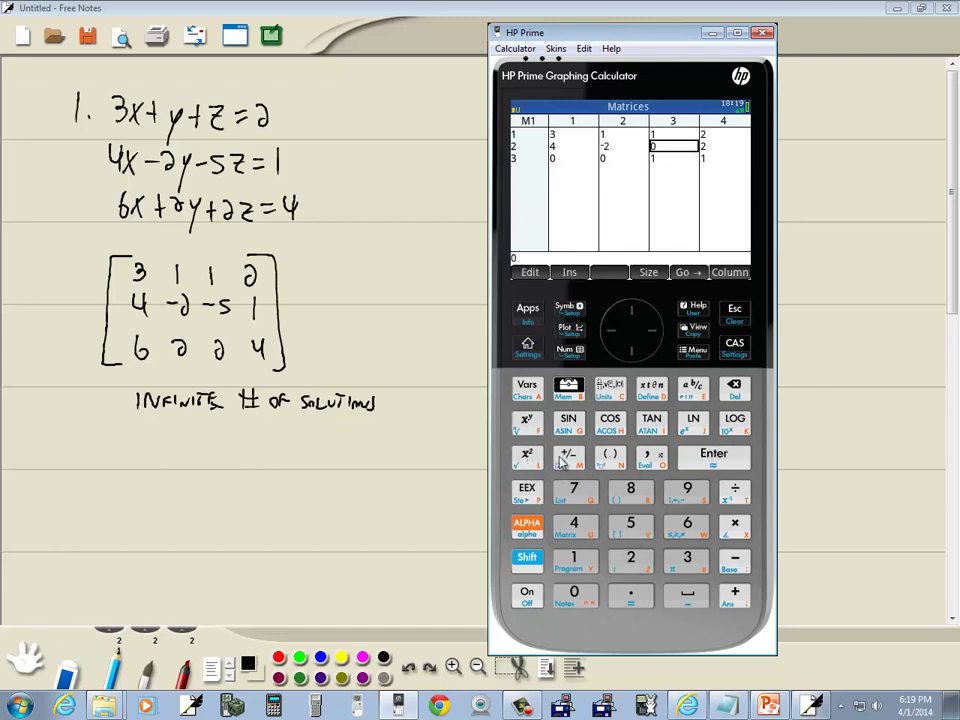
left_click(562, 460)
type("5")
left_click(710, 456)
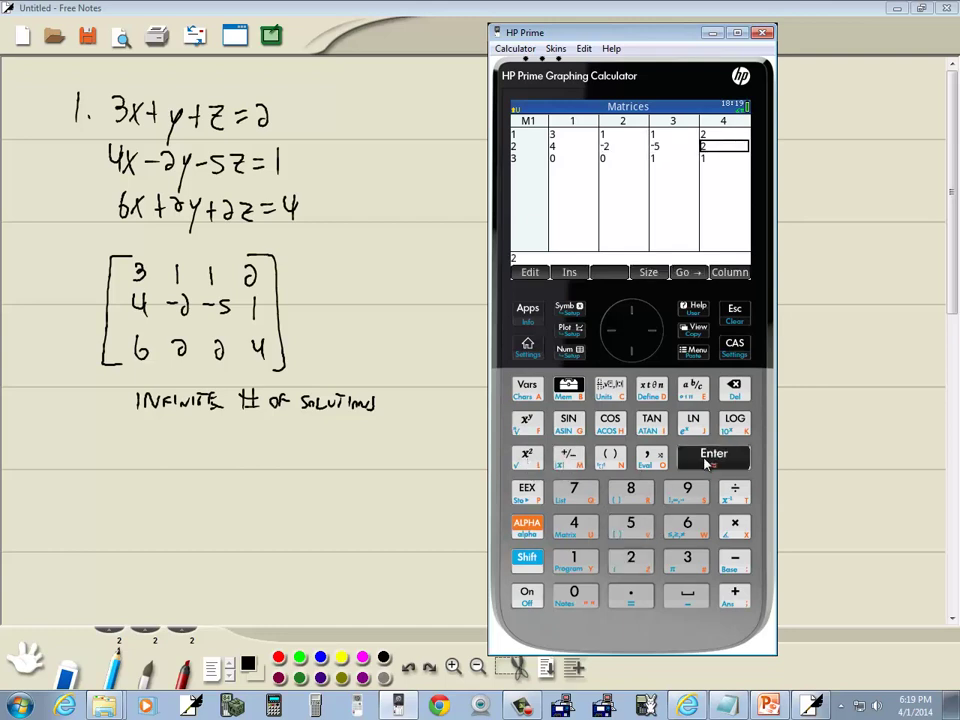
left_click(558, 560)
left_click(702, 460)
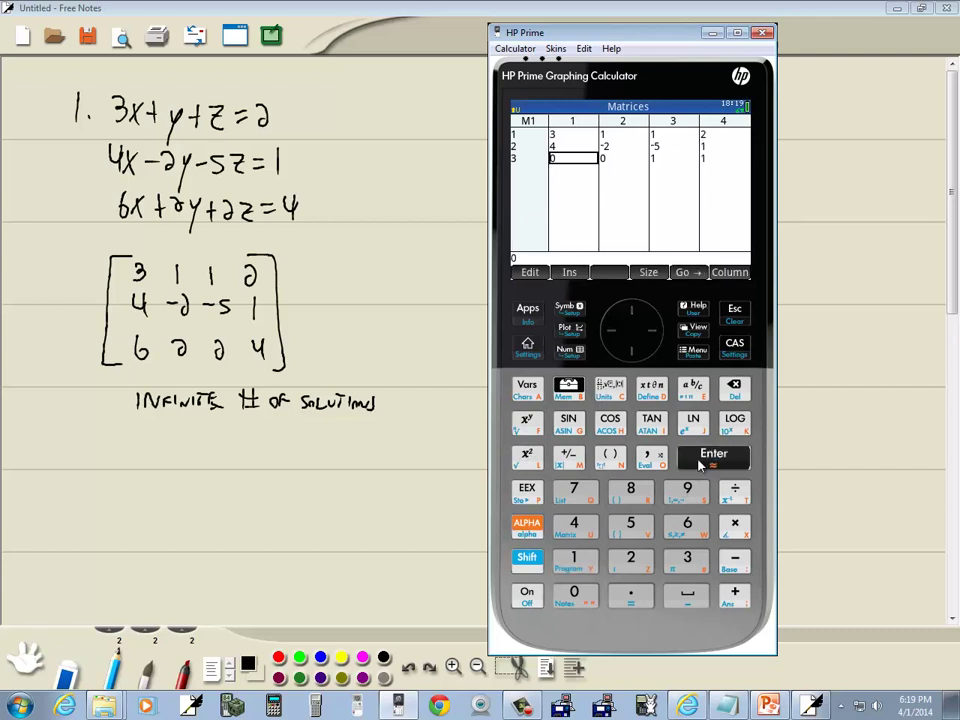
Enter M1's third row 6, 2, 2, 4
left_click(688, 527)
key("Return")
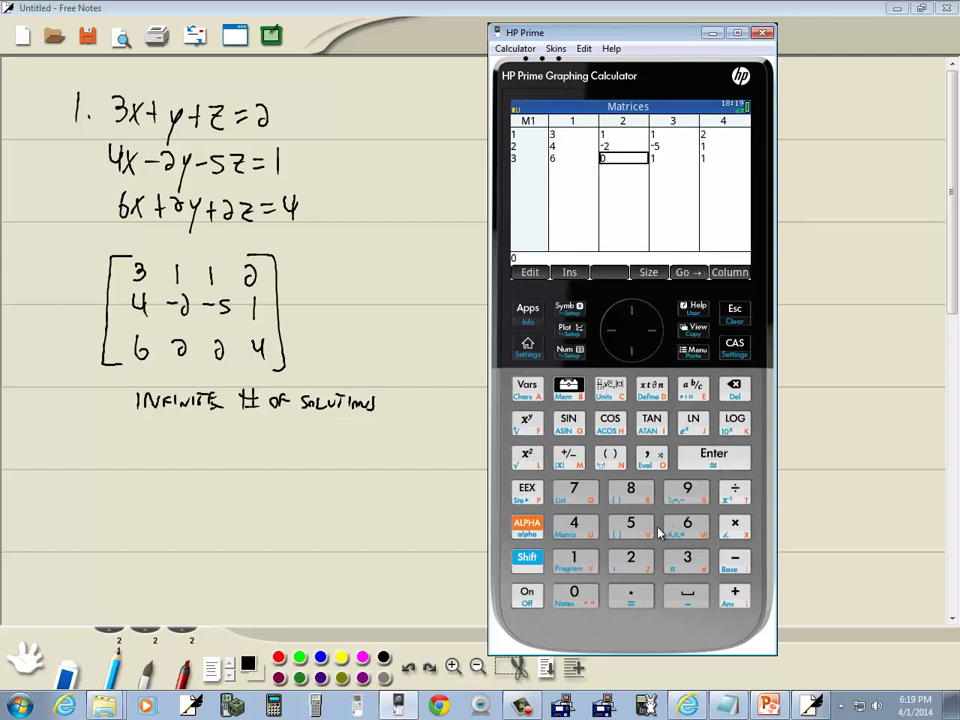
left_click(652, 548)
key("Return")
left_click(653, 548)
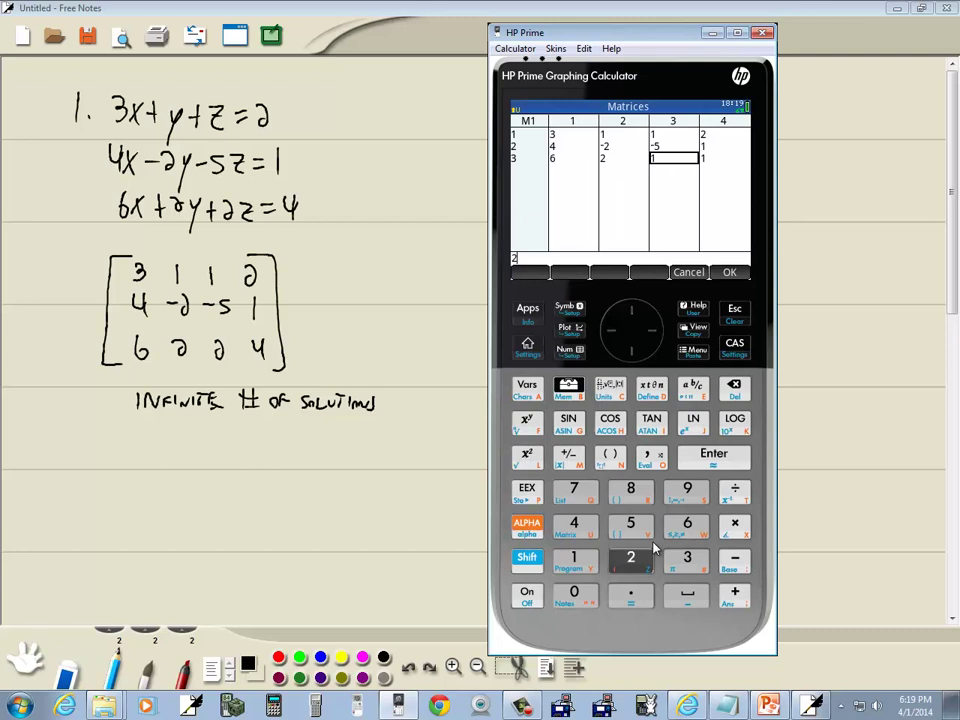
left_click(714, 455)
type("4")
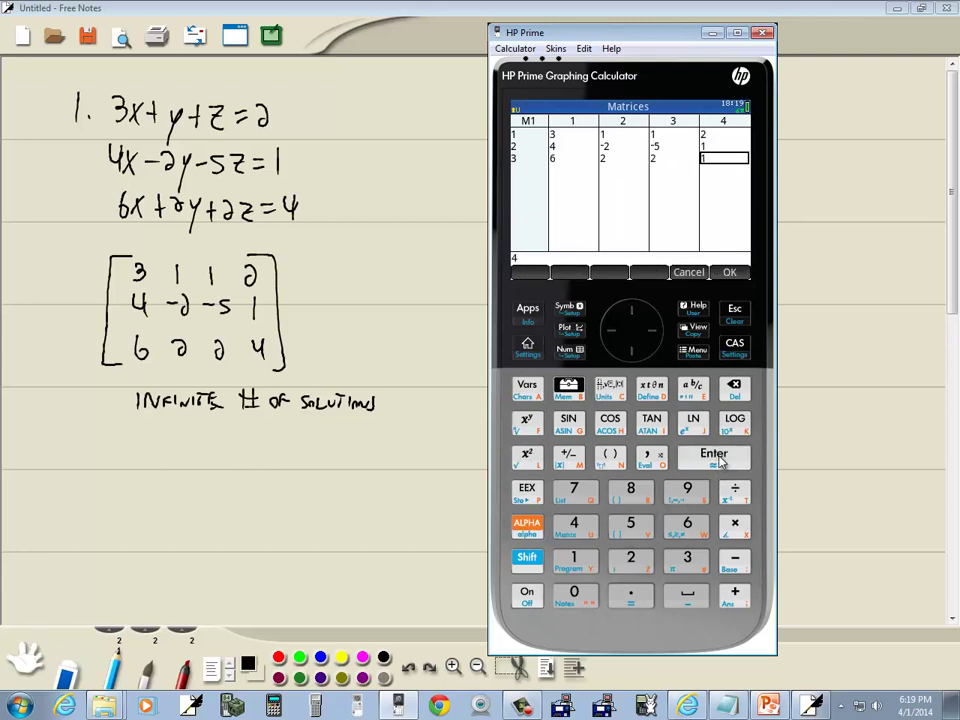
left_click(718, 458)
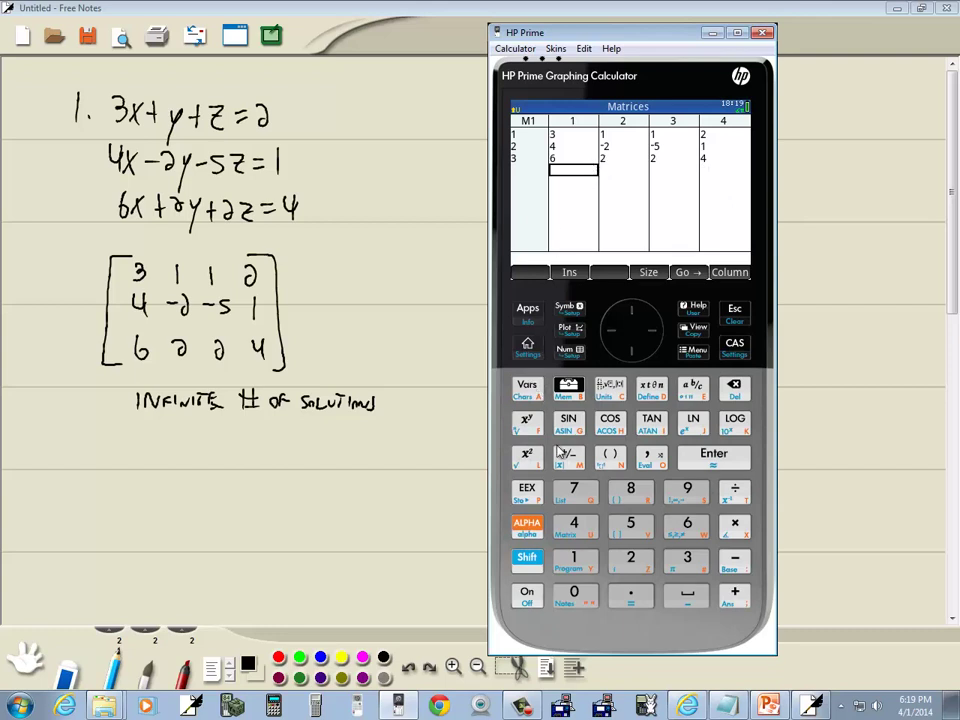
Clear all entries from the HP Prime home history
left_click(530, 348)
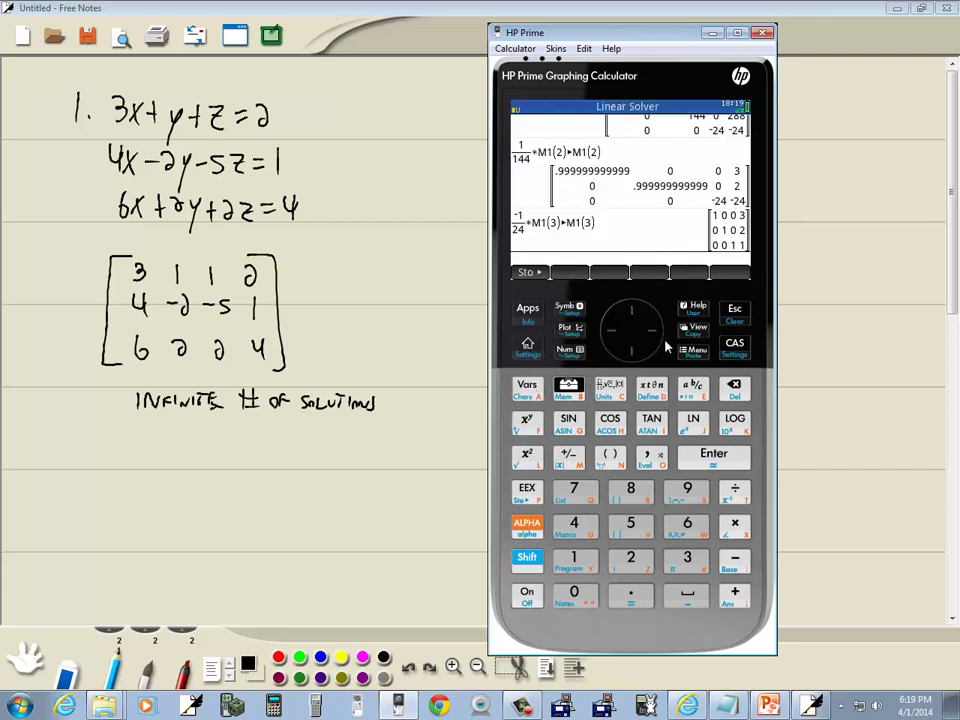
left_click(632, 316)
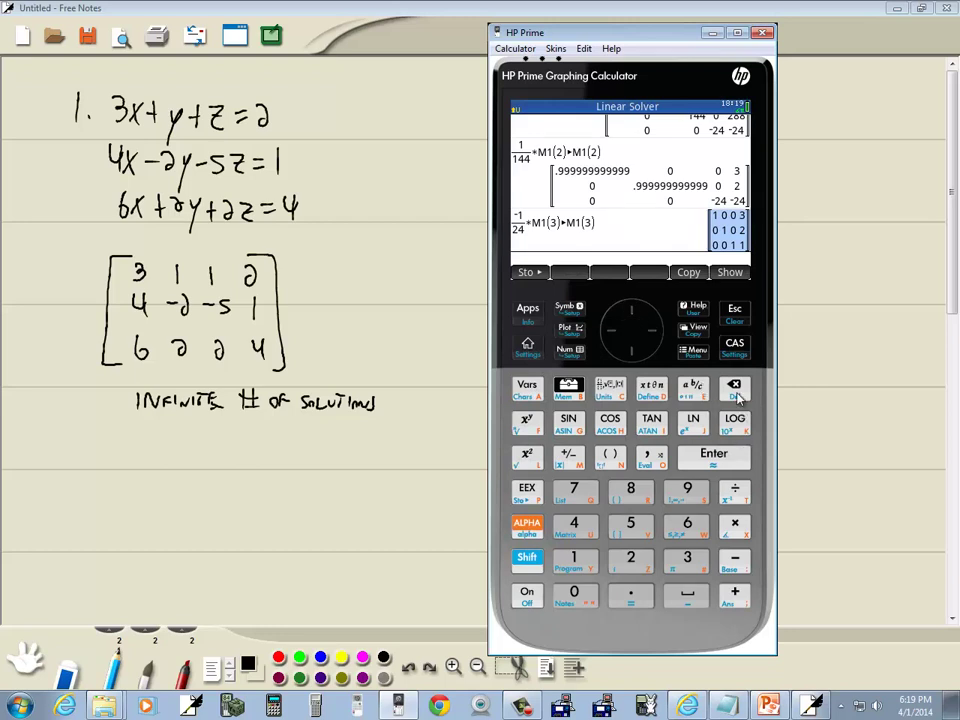
key("Up")
key("Up")
key("Up")
key("Up")
key("Up")
key("Up")
key("Up")
key("Up")
key("Up")
key("Up")
key("Up")
key("Up")
key("Up")
key("Up")
key("Up")
key("Up")
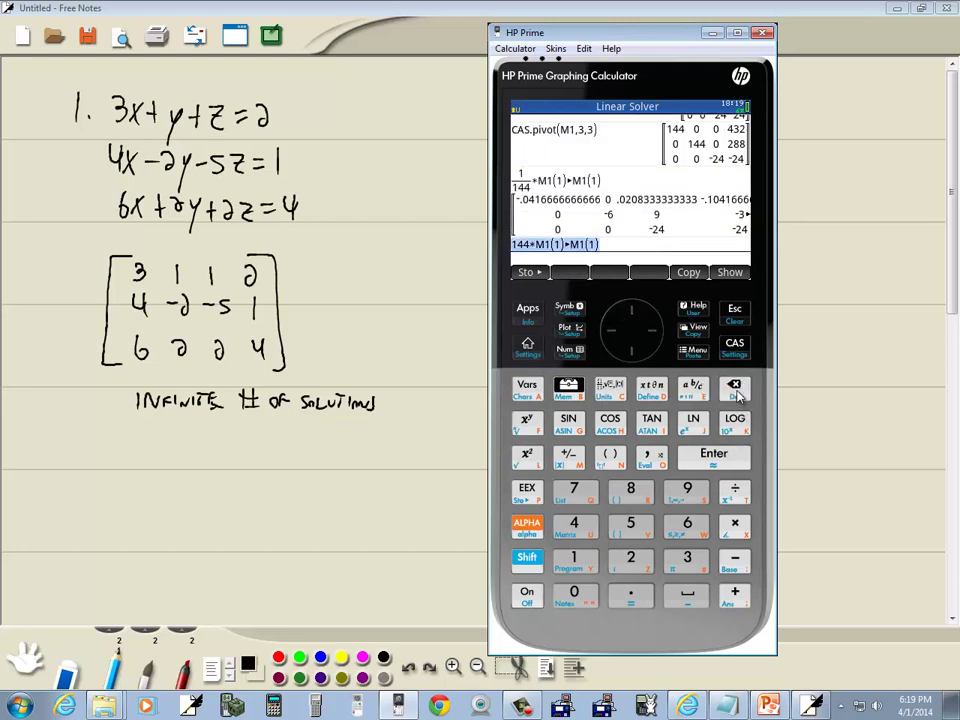
key("BackSpace")
key("BackSpace")
key("BackSpace")
key("BackSpace")
key("BackSpace")
key("BackSpace")
key("BackSpace")
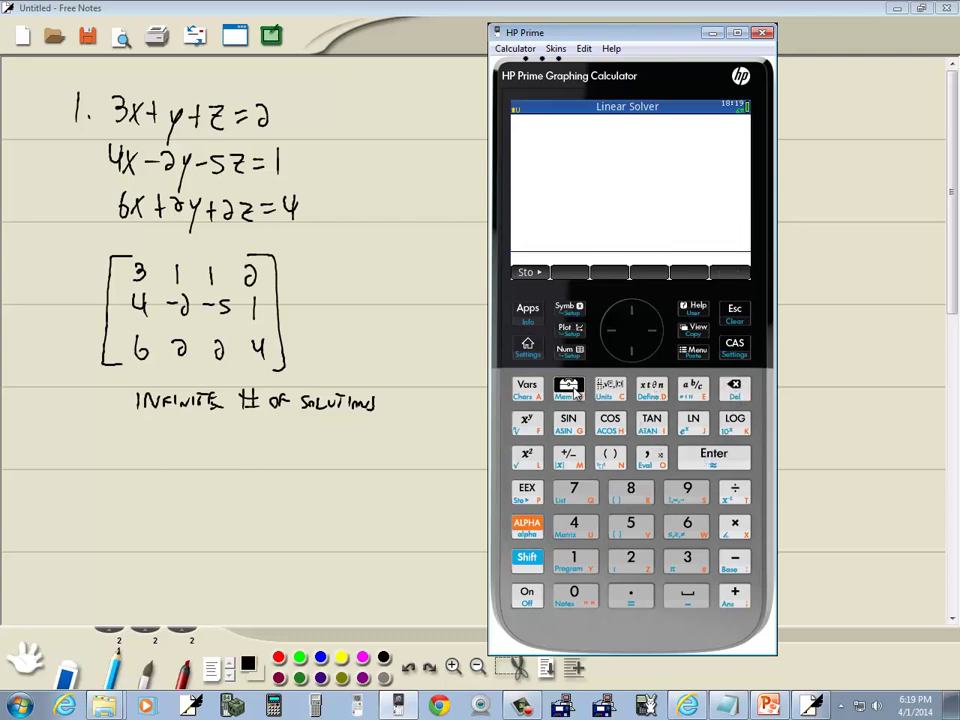
Compute RREF(M1) from the Matrix toolbox and display the result as fractions
left_click(568, 390)
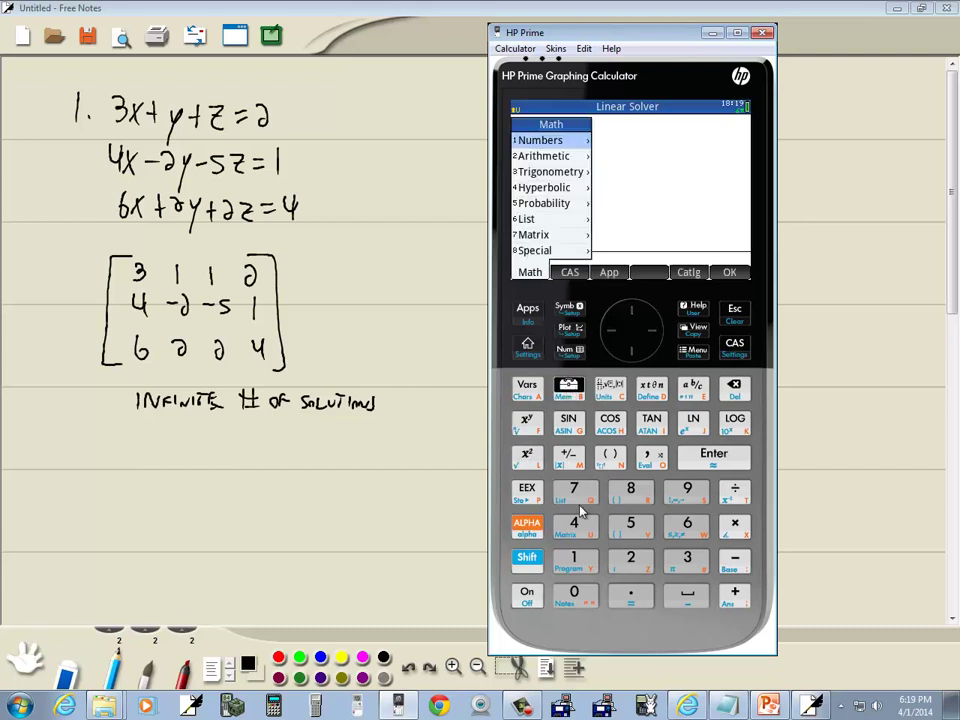
left_click(575, 490)
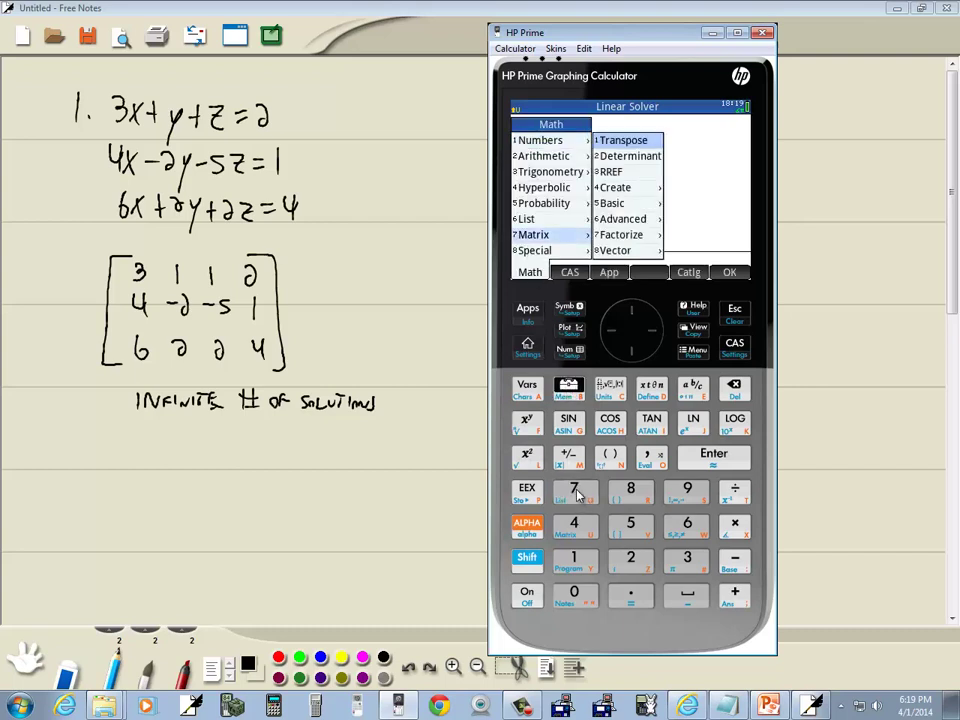
left_click(688, 558)
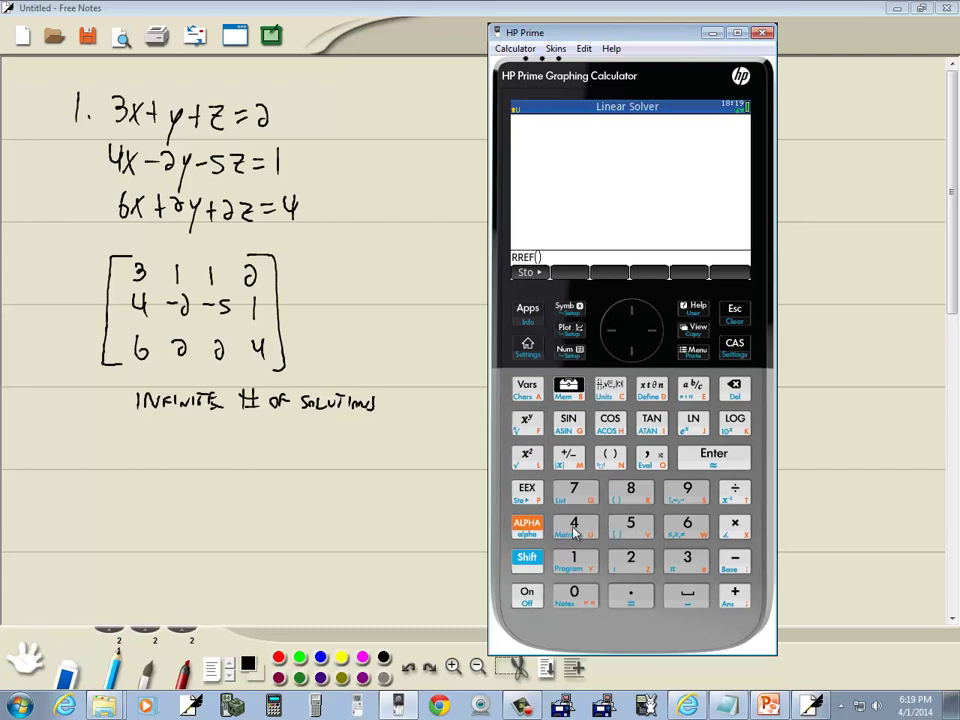
left_click(530, 559)
type("M1")
left_click(699, 459)
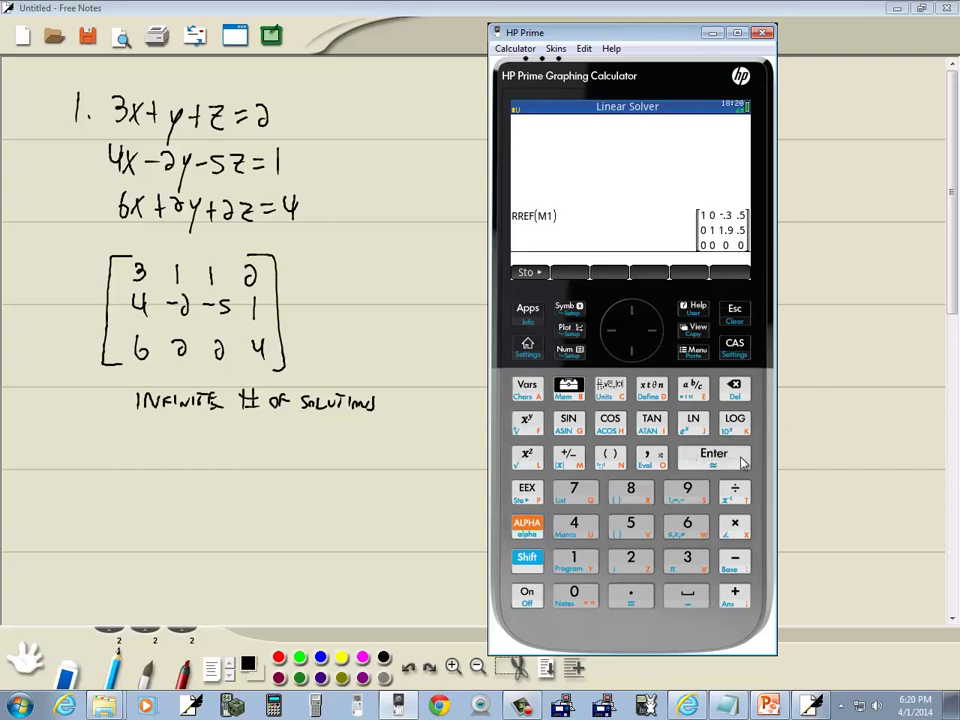
left_click(692, 389)
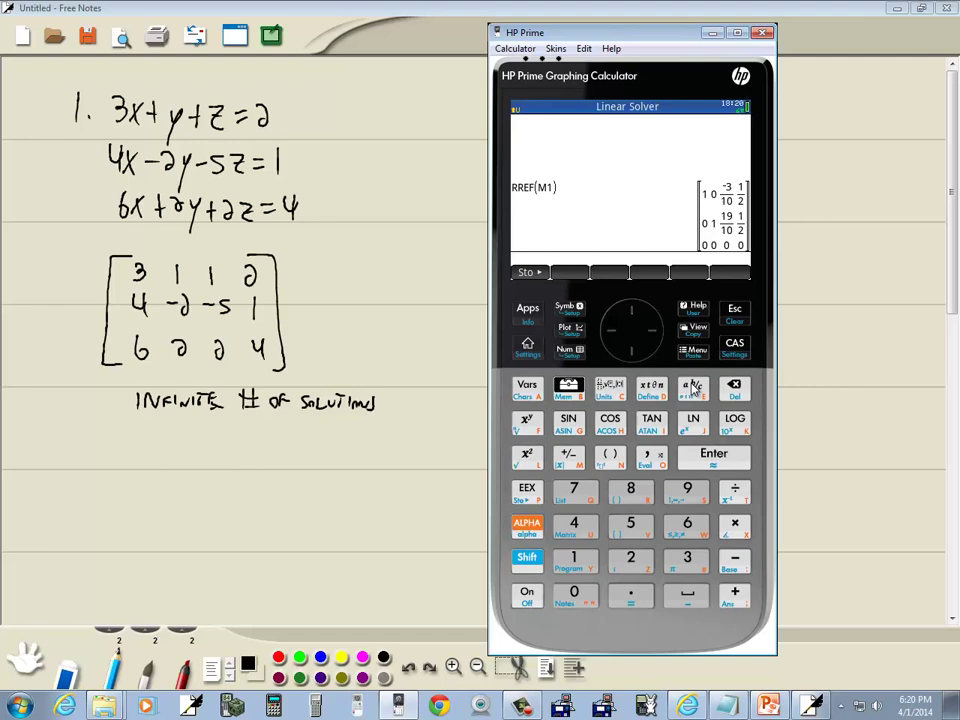
Draw the left bracket and handwrite the first row 1 0 -3/10 1/2, checking the calculator
left_click(130, 432)
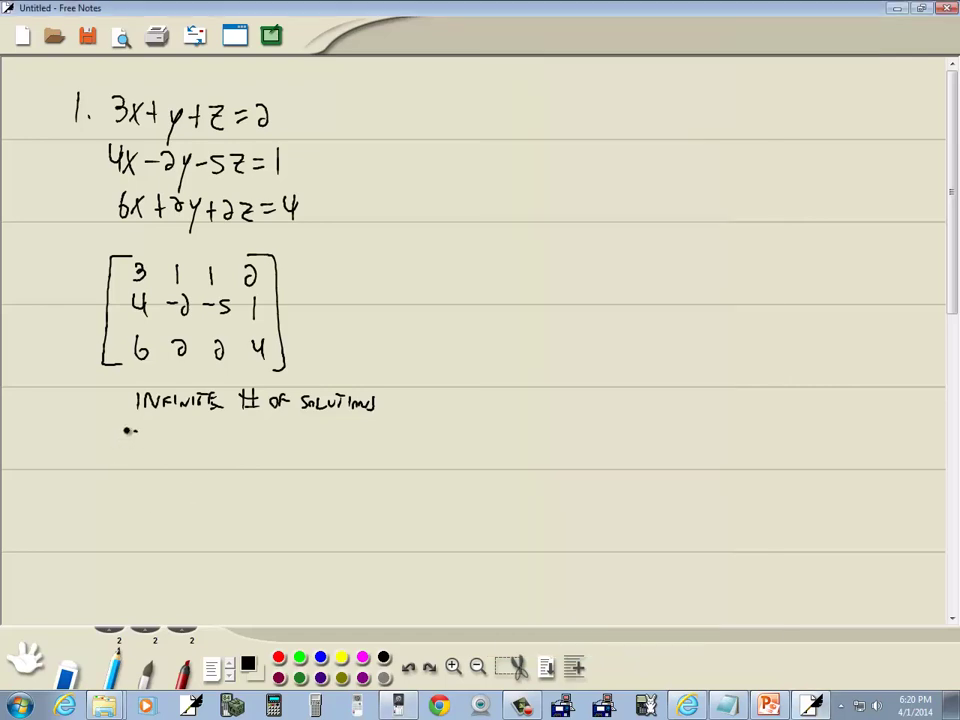
mouse_move(136, 430)
left_mouse_down()
mouse_move(107, 523)
mouse_move(126, 537)
left_mouse_up()
mouse_move(146, 448)
left_mouse_down()
mouse_move(146, 464)
mouse_move(191, 451)
mouse_move(248, 456)
left_mouse_up()
key("alt+Tab")
key("alt+Tab")
mouse_move(238, 459)
left_mouse_down()
mouse_move(262, 458)
mouse_move(249, 476)
left_mouse_up()
left_click_drag(259, 464, 306, 456)
key("alt+Tab")
key("alt+Tab")
left_click_drag(295, 461, 305, 468)
key("alt+Tab")
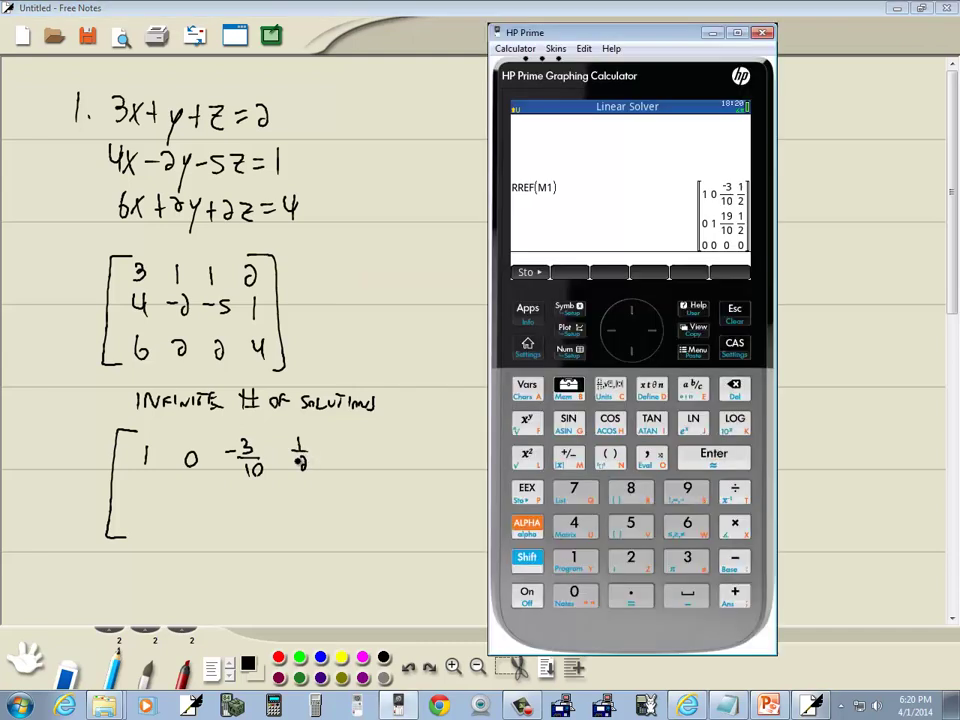
Handwrite the second row 0 1 19/10 1/2 of the reduced matrix
key("alt+Tab")
left_click_drag(149, 484, 195, 503)
key("alt+Tab")
key("alt+Tab")
mouse_move(240, 480)
left_mouse_down()
mouse_move(240, 493)
mouse_move(258, 500)
left_mouse_up()
mouse_move(244, 504)
left_mouse_down()
mouse_move(244, 519)
mouse_move(253, 507)
left_mouse_up()
key("alt+Tab")
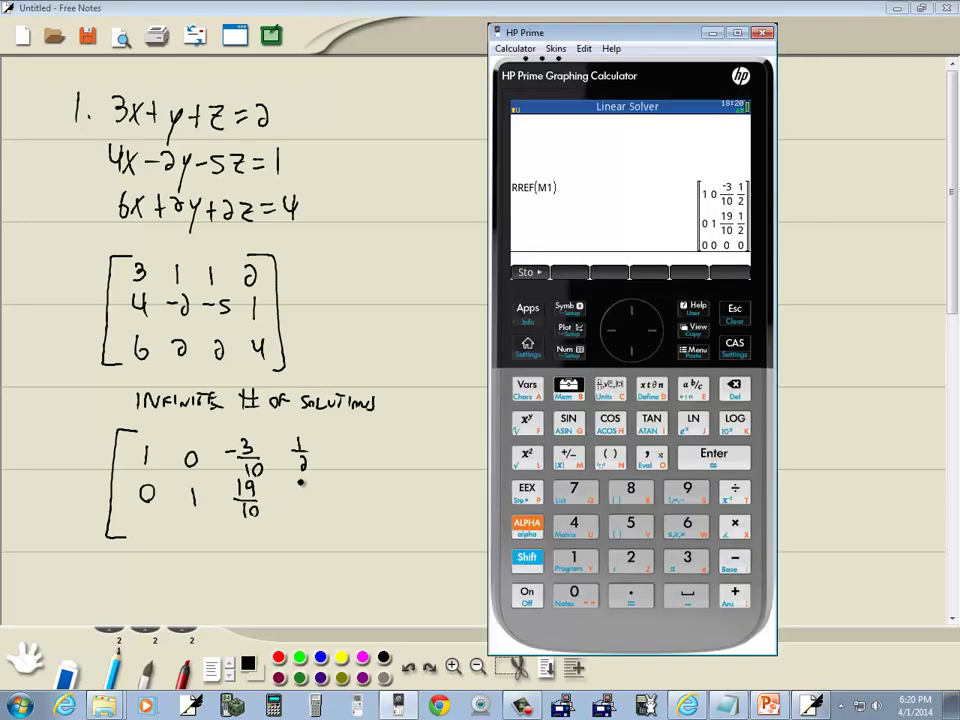
key("alt+Tab")
left_click_drag(300, 480, 306, 501)
left_click_drag(297, 507, 305, 513)
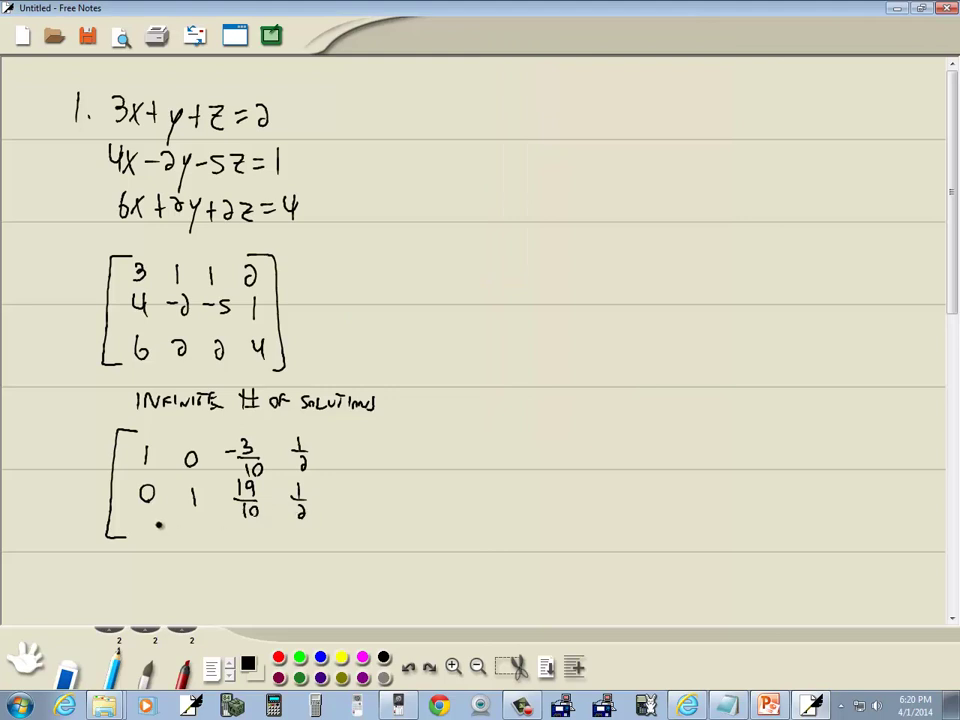
Write the third row 0 0 0 0 and close the matrix with its right bracket
left_click_drag(150, 520, 244, 531)
left_click_drag(306, 539, 303, 548)
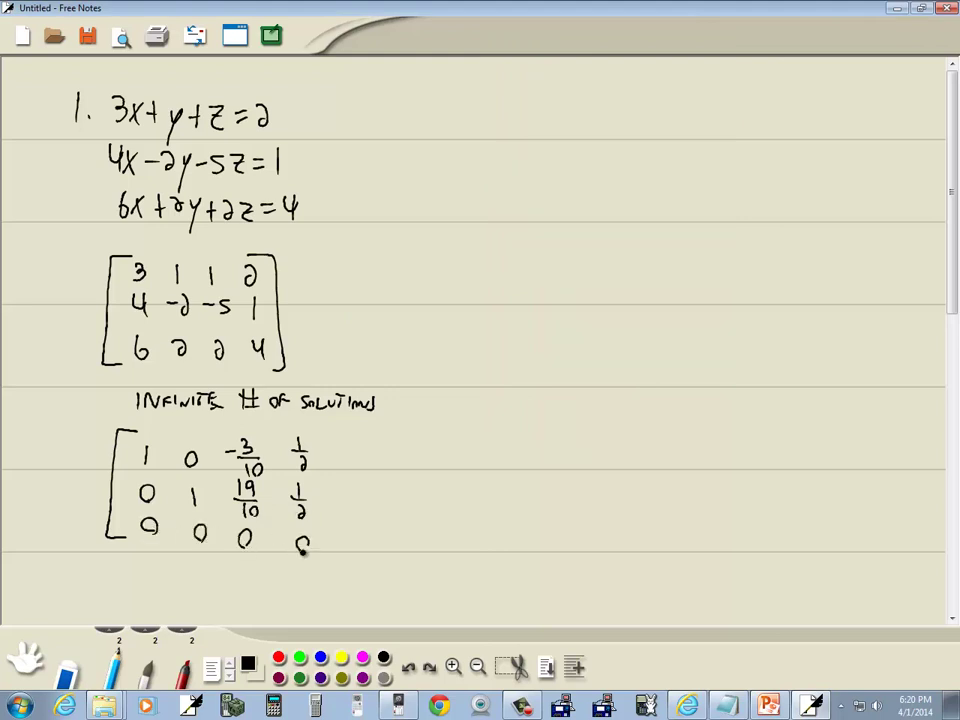
mouse_move(318, 432)
left_mouse_down()
mouse_move(334, 519)
mouse_move(322, 550)
left_mouse_up()
key("alt+Tab")
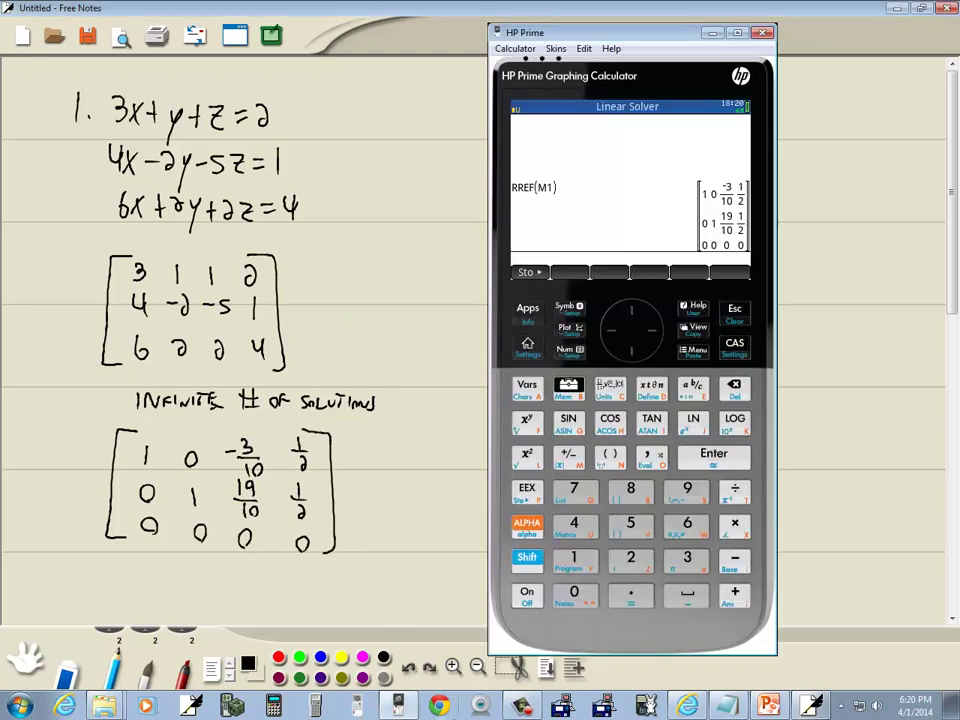
key("alt+Tab")
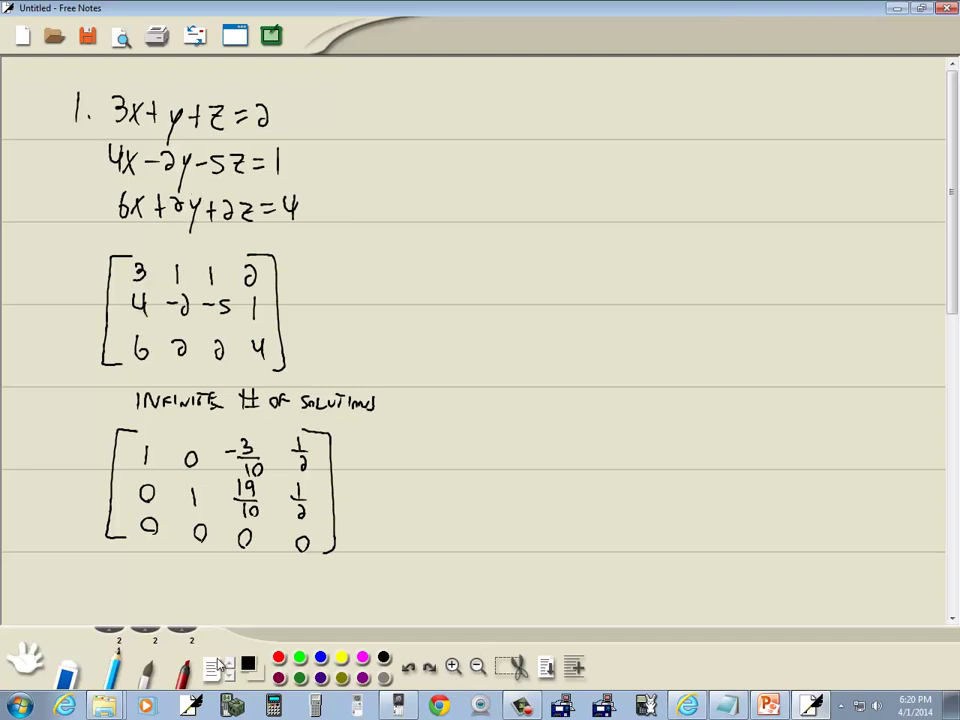
Circle the reduced matrix with a red dotted outline
left_click(278, 657)
left_click(184, 544)
left_click(155, 549)
left_click(123, 540)
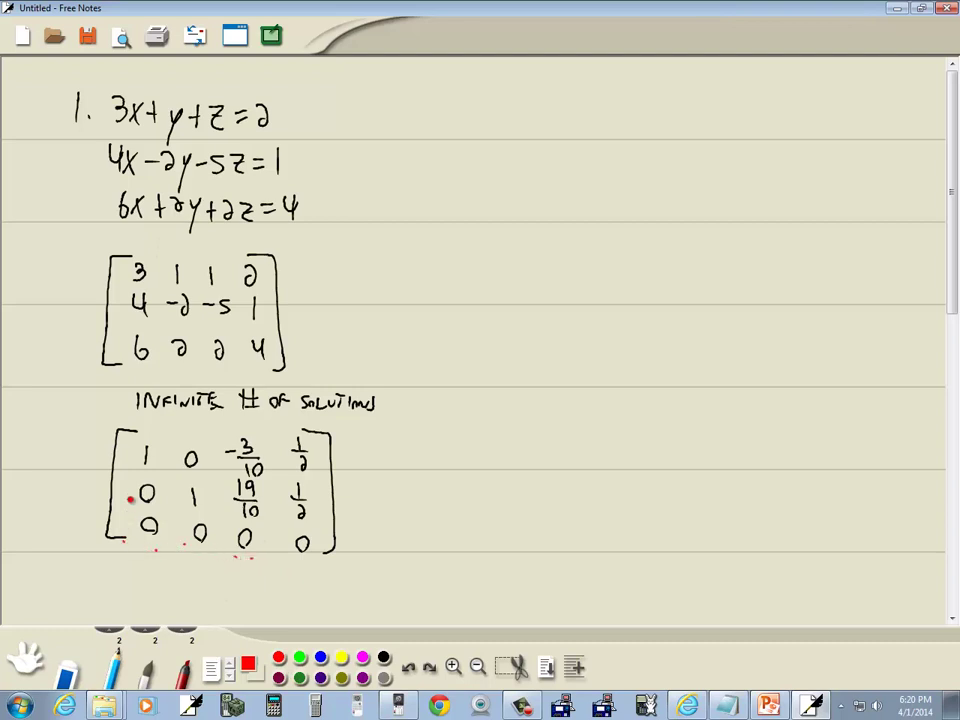
left_click(163, 431)
left_click(185, 428)
left_click(208, 426)
left_click(230, 428)
left_click(250, 432)
left_click(264, 442)
left_click(270, 455)
left_click(145, 433)
In black, write 'LAST ROW IS ALL ZEROS, INFINITE SOLUTIONS' below the matrix
left_click(383, 657)
mouse_move(95, 578)
left_mouse_down()
mouse_move(161, 572)
mouse_move(167, 582)
mouse_move(229, 590)
mouse_move(297, 586)
mouse_move(334, 592)
left_mouse_up()
left_click_drag(336, 586, 347, 590)
left_click_drag(265, 606, 266, 620)
mouse_move(270, 620)
left_mouse_down()
mouse_move(281, 610)
mouse_move(284, 620)
left_mouse_up()
mouse_move(288, 620)
left_mouse_down()
mouse_move(337, 606)
mouse_move(434, 606)
left_mouse_up()
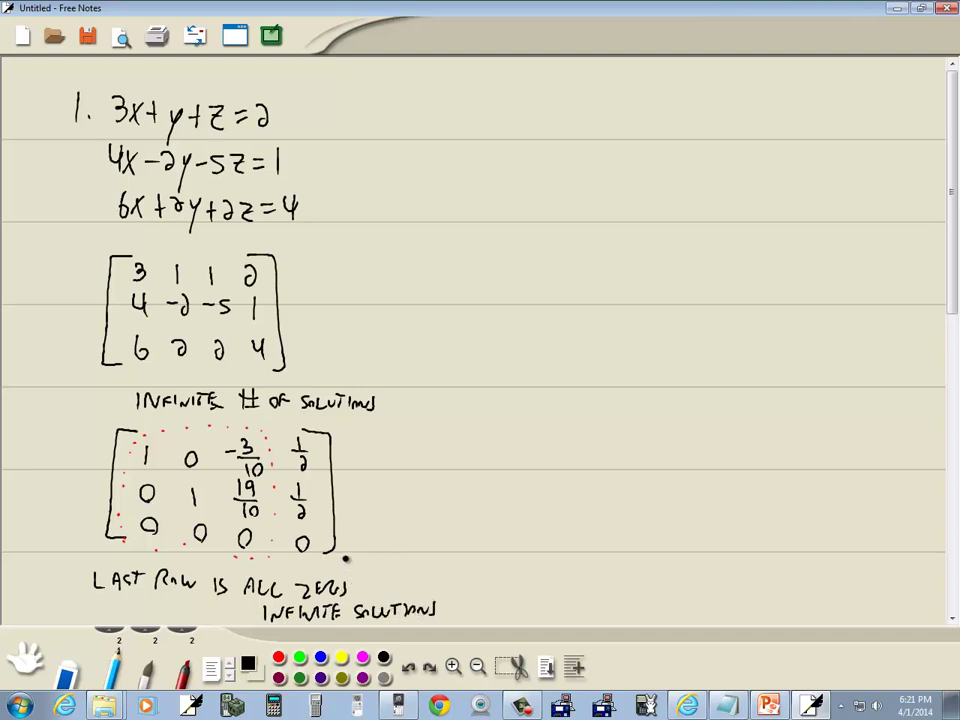
Label the matrix columns x, y, z and = in red, then draw a black curved arrow upward
left_click(278, 657)
left_click_drag(152, 455, 163, 468)
mouse_move(163, 455)
left_mouse_down()
mouse_move(152, 468)
mouse_move(207, 471)
left_mouse_up()
left_click_drag(213, 459, 204, 484)
mouse_move(264, 455)
left_mouse_down()
mouse_move(268, 463)
mouse_move(284, 453)
left_mouse_up()
left_click_drag(275, 459, 284, 459)
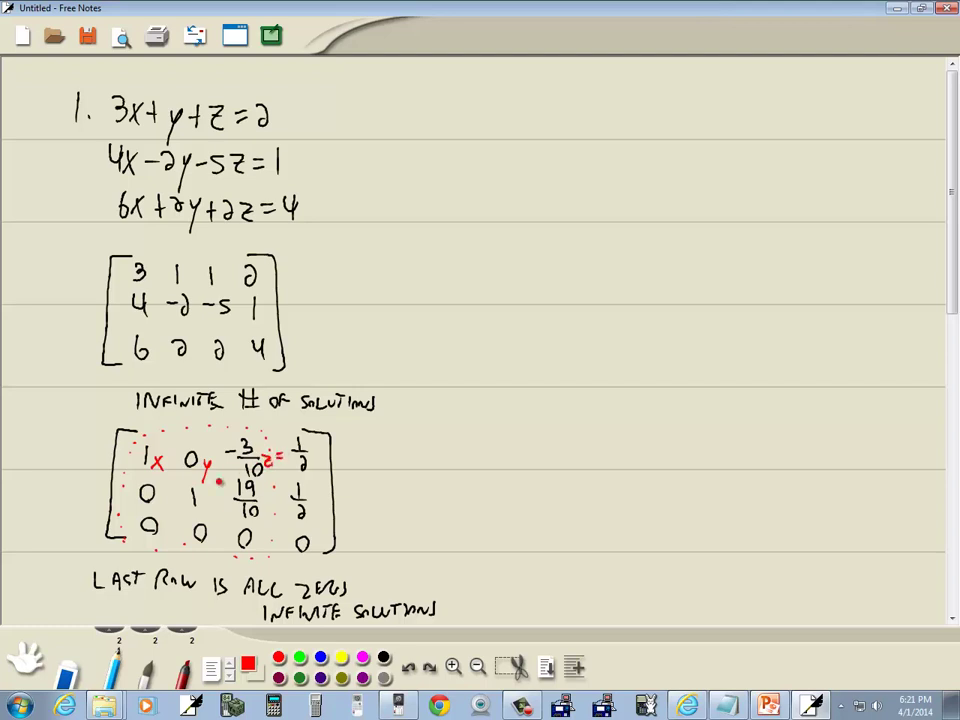
mouse_move(157, 490)
left_mouse_down()
mouse_move(167, 503)
mouse_move(157, 504)
mouse_move(206, 502)
left_mouse_up()
left_click_drag(212, 491, 203, 516)
left_click(383, 657)
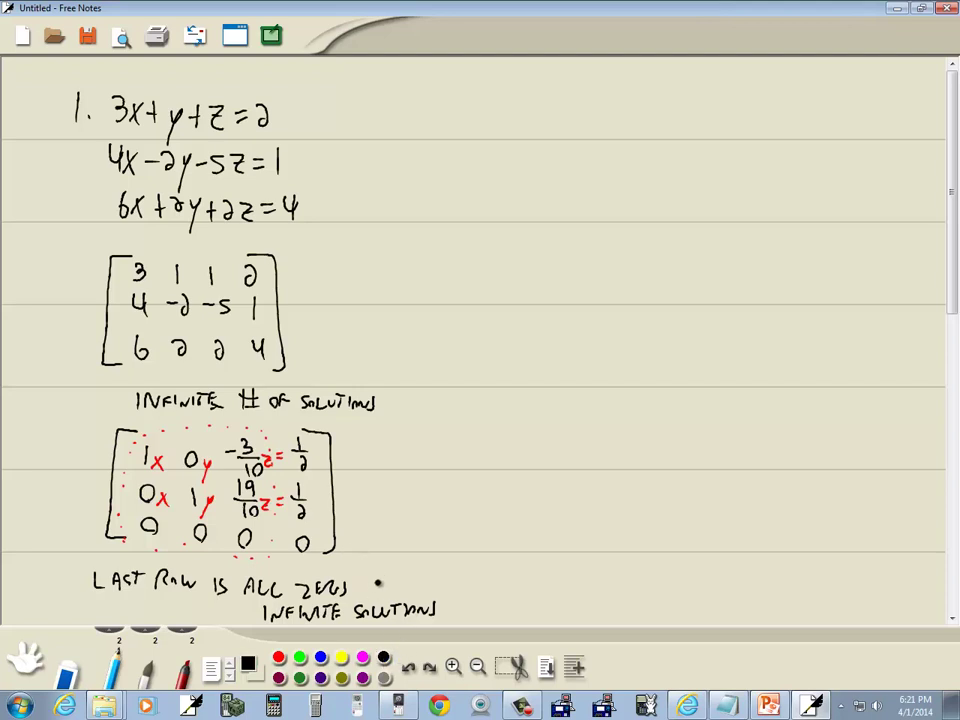
mouse_move(377, 580)
left_mouse_down()
mouse_move(441, 528)
mouse_move(435, 348)
mouse_move(395, 224)
mouse_move(414, 122)
left_mouse_up()
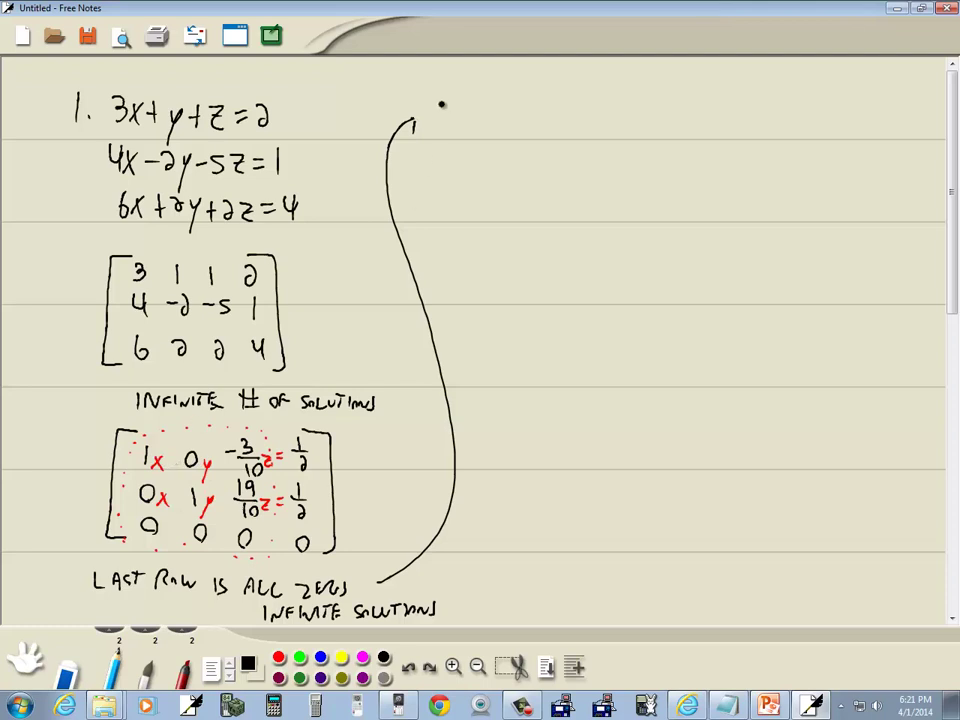
Write the first row's equation x - 3/10 z = 1/2
left_click_drag(446, 97, 461, 125)
mouse_move(460, 97)
left_mouse_down()
mouse_move(447, 125)
mouse_move(511, 117)
mouse_move(513, 138)
left_mouse_up()
left_click_drag(522, 129, 583, 120)
mouse_move(570, 128)
left_mouse_down()
mouse_move(597, 114)
mouse_move(603, 121)
left_mouse_up()
left_click_drag(594, 126, 605, 134)
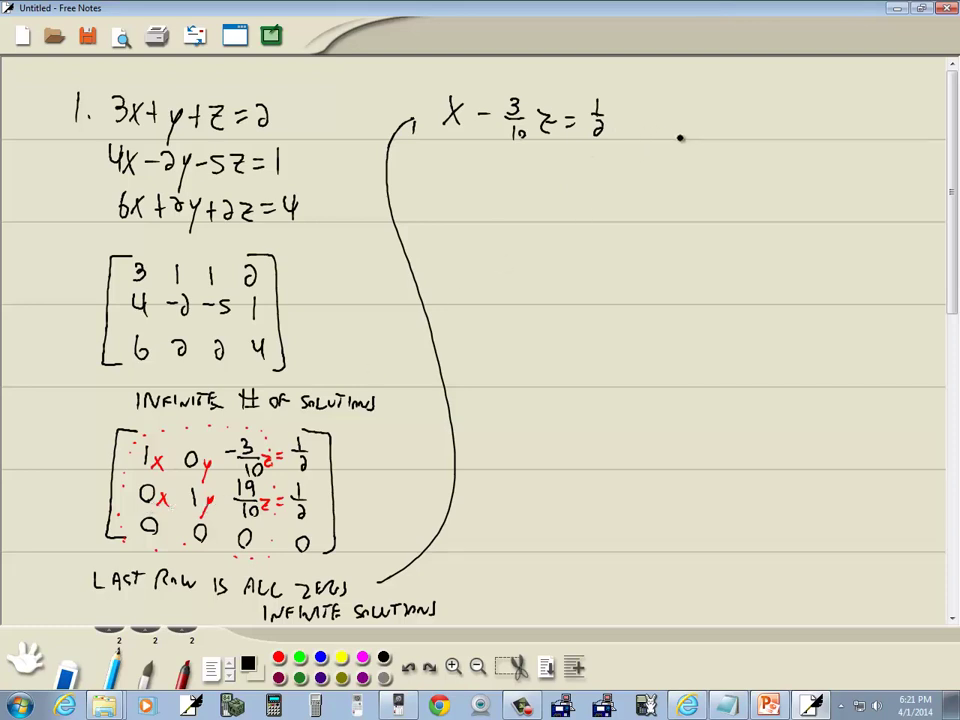
Write the second row's equation y + 19/10 z = 1/2
left_click_drag(680, 109, 685, 121)
mouse_move(692, 106)
left_mouse_down()
mouse_move(675, 146)
mouse_move(721, 117)
left_mouse_up()
mouse_move(712, 109)
left_mouse_down()
mouse_move(712, 125)
mouse_move(740, 113)
mouse_move(761, 119)
left_mouse_up()
mouse_move(747, 122)
left_mouse_down()
mouse_move(748, 131)
mouse_move(783, 128)
mouse_move(810, 112)
left_mouse_up()
left_click_drag(797, 120, 832, 113)
left_click_drag(826, 119, 838, 119)
left_click_drag(826, 124, 836, 133)
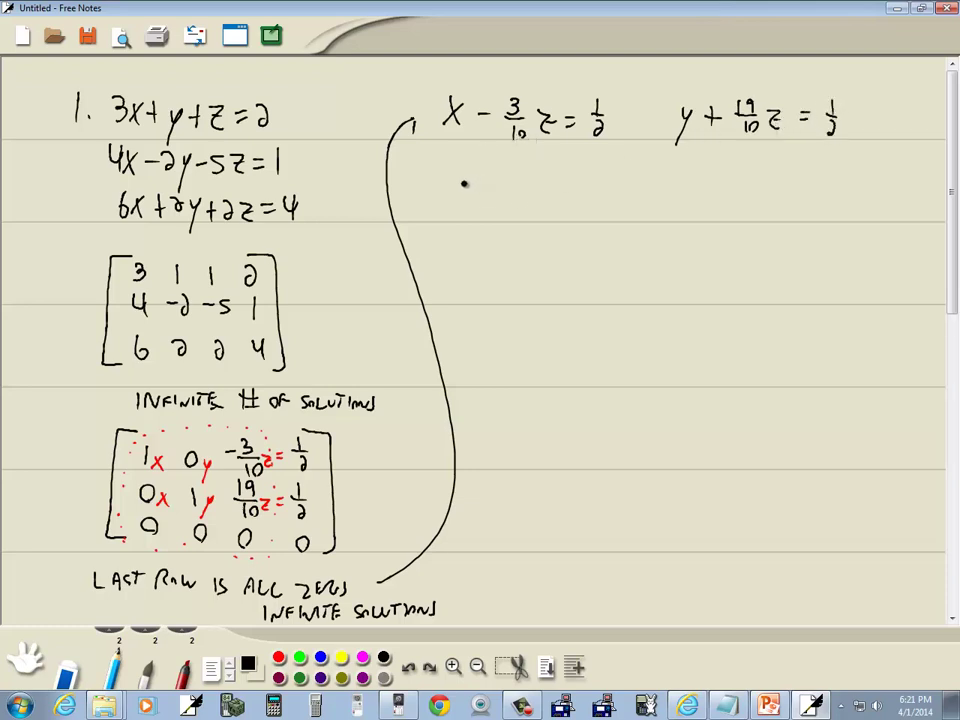
Below the first equation, write x = 1/2 + 3/10 z
left_click_drag(460, 170, 474, 189)
mouse_move(474, 170)
left_mouse_down()
mouse_move(459, 190)
mouse_move(498, 174)
left_mouse_up()
left_click_drag(481, 181, 500, 180)
left_click_drag(519, 168, 519, 178)
mouse_move(513, 182)
left_mouse_down()
mouse_move(525, 182)
mouse_move(524, 195)
mouse_move(576, 184)
left_mouse_up()
left_click_drag(565, 188, 565, 196)
left_click_drag(574, 188, 602, 193)
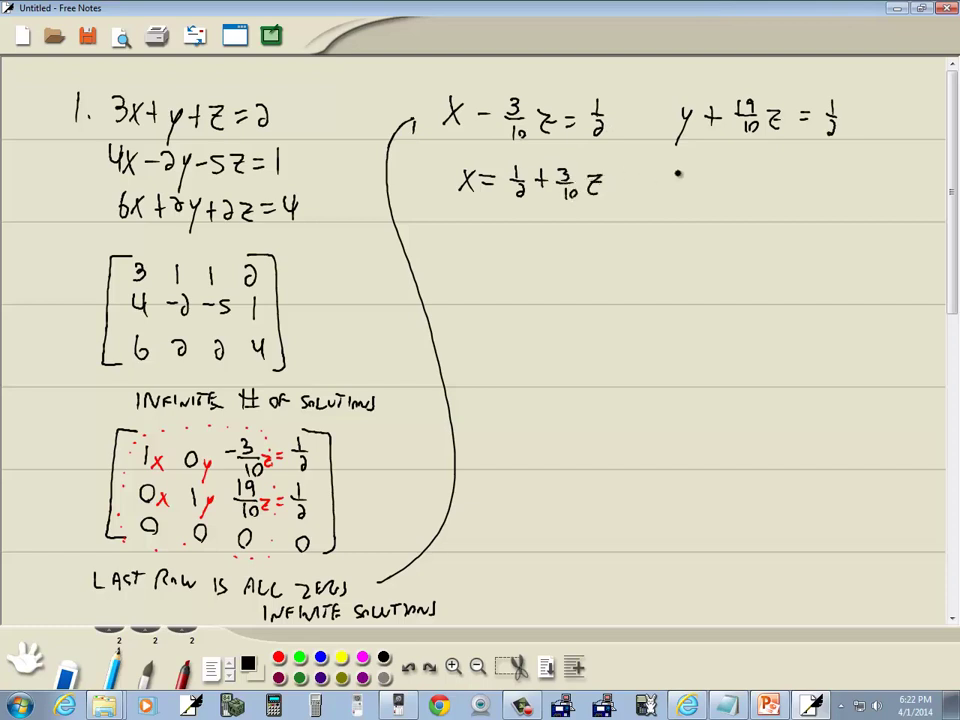
Begin y = 1/2 ... below the second equation
left_click_drag(705, 175, 708, 185)
left_click_drag(714, 173, 700, 207)
left_click_drag(762, 167, 768, 183)
mouse_move(757, 188)
left_mouse_down()
mouse_move(767, 203)
mouse_move(804, 182)
mouse_move(822, 187)
left_mouse_up()
Finish y = 1/2 - 19/10 z and write 'ANS: (x, y, z)'
left_click_drag(810, 193, 810, 202)
mouse_move(818, 194)
left_mouse_down()
mouse_move(818, 202)
mouse_move(847, 187)
mouse_move(849, 198)
left_mouse_up()
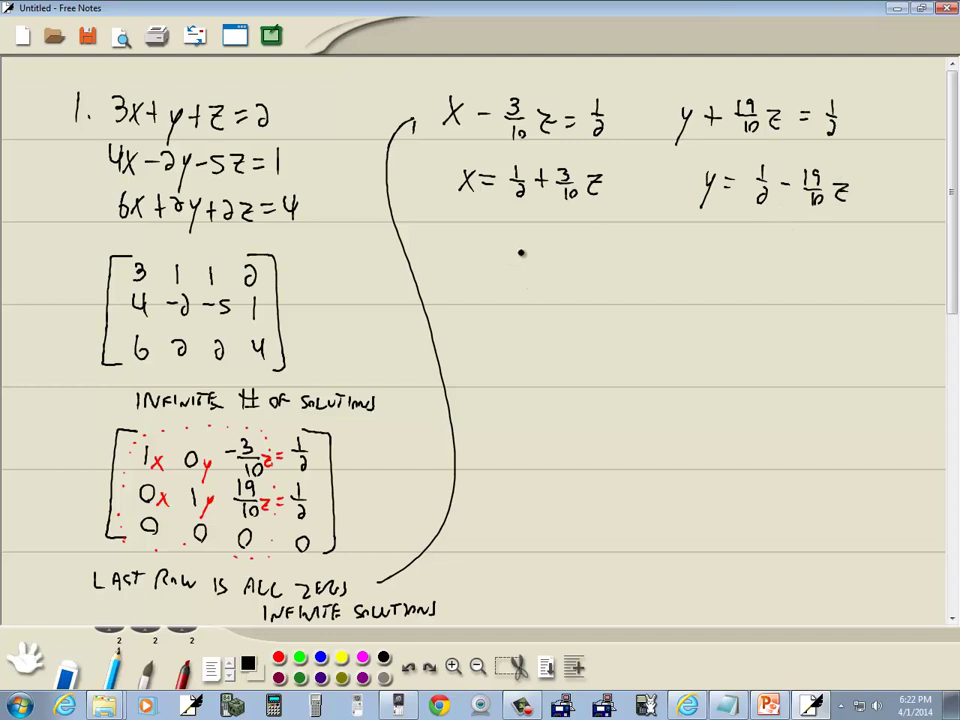
mouse_move(500, 264)
left_mouse_down()
mouse_move(507, 243)
mouse_move(515, 265)
left_mouse_up()
mouse_move(502, 256)
left_mouse_down()
mouse_move(543, 243)
mouse_move(548, 262)
mouse_move(597, 270)
left_mouse_up()
left_click(561, 251)
left_click(561, 262)
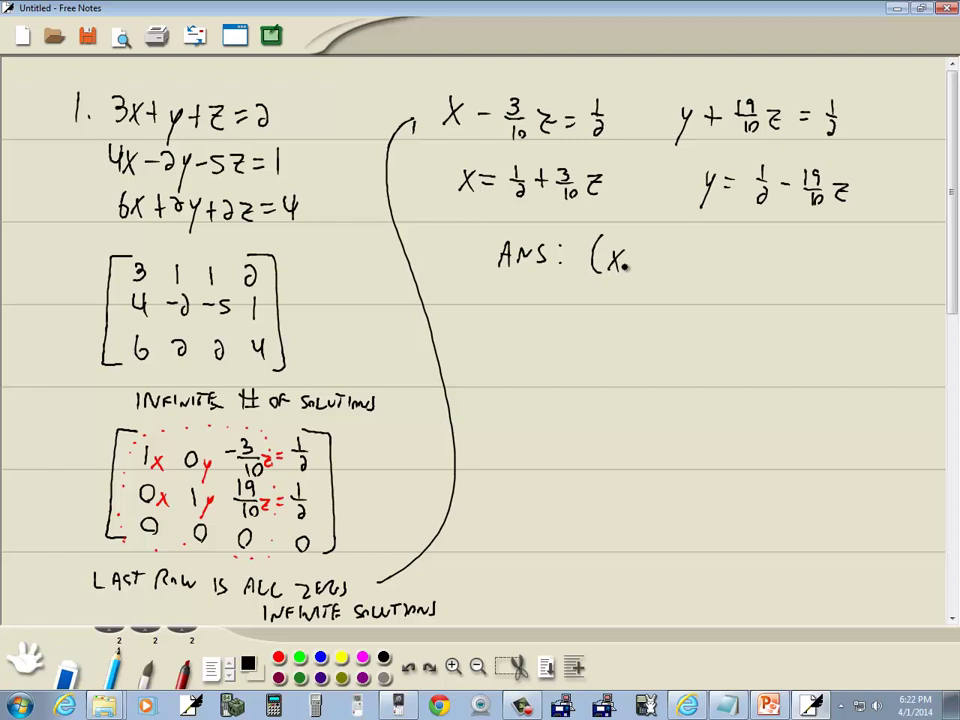
mouse_move(629, 260)
left_mouse_down()
mouse_move(645, 288)
mouse_move(710, 268)
mouse_move(718, 280)
left_mouse_up()
Write the answer triple in z: (1/2 + 3/10 z, 1/2 - 19/10 z, z)
mouse_move(505, 296)
left_mouse_down()
mouse_move(497, 315)
mouse_move(506, 330)
left_mouse_up()
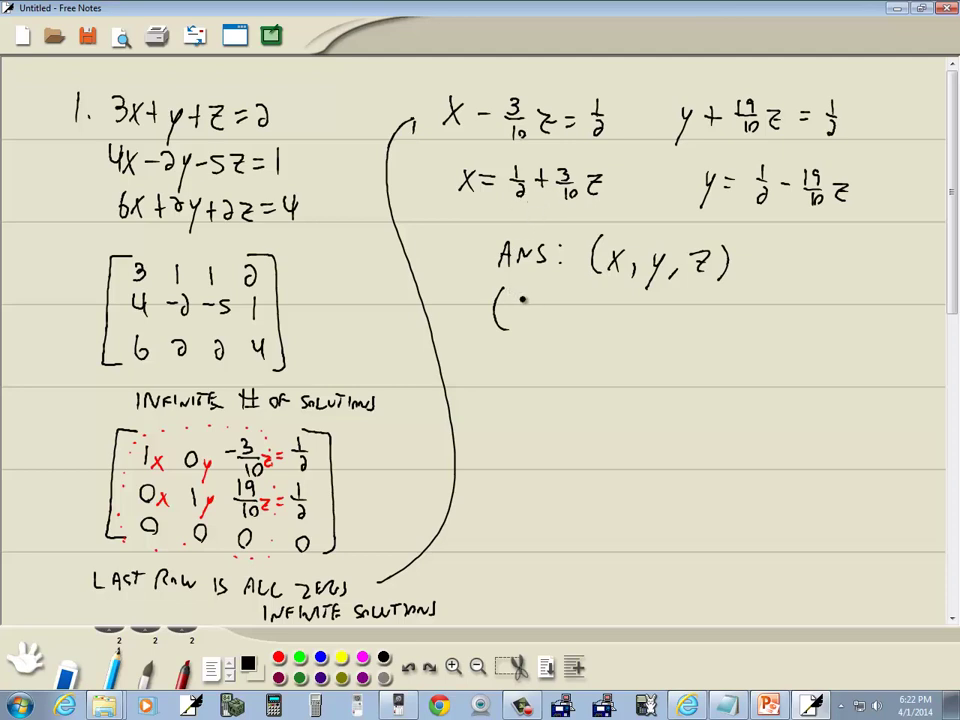
left_click_drag(516, 295, 523, 309)
left_click_drag(513, 313, 566, 313)
mouse_move(553, 317)
left_mouse_down()
mouse_move(553, 327)
mouse_move(589, 324)
mouse_move(597, 336)
mouse_move(627, 312)
left_mouse_up()
mouse_move(614, 317)
left_mouse_down()
mouse_move(626, 325)
mouse_move(681, 317)
mouse_move(660, 330)
left_mouse_up()
mouse_move(668, 322)
left_mouse_down()
mouse_move(719, 325)
mouse_move(732, 310)
mouse_move(754, 332)
left_mouse_up()
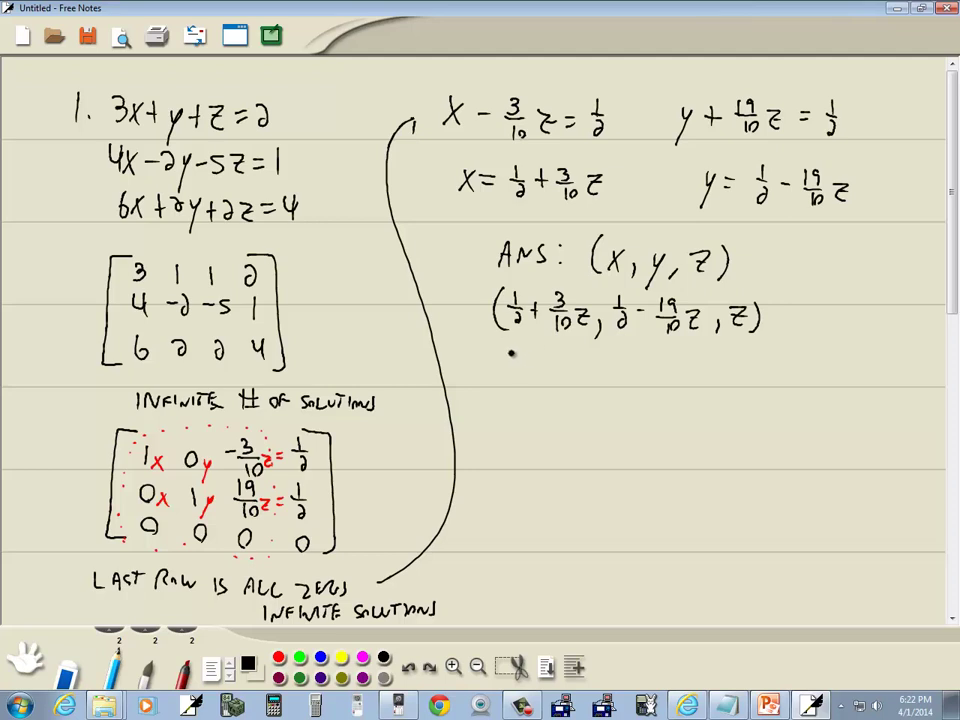
Write the parametric answer (1/2 + 3/10 t, 1/2 - 19/10 t, t) and circle it
left_click_drag(498, 372, 511, 395)
left_click_drag(517, 358, 528, 374)
mouse_move(514, 380)
left_mouse_down()
mouse_move(529, 392)
mouse_move(551, 373)
mouse_move(544, 381)
mouse_move(579, 377)
left_mouse_up()
left_click_drag(568, 380, 569, 389)
mouse_move(576, 380)
left_mouse_down()
mouse_move(577, 389)
mouse_move(591, 372)
mouse_move(592, 384)
left_mouse_up()
mouse_move(584, 370)
left_mouse_down()
mouse_move(599, 369)
mouse_move(616, 388)
mouse_move(636, 378)
left_mouse_up()
mouse_move(628, 383)
left_mouse_down()
mouse_move(636, 392)
mouse_move(662, 373)
mouse_move(679, 378)
left_mouse_up()
mouse_move(665, 381)
left_mouse_down()
mouse_move(665, 389)
mouse_move(697, 388)
left_mouse_up()
mouse_move(689, 373)
left_mouse_down()
mouse_move(704, 372)
mouse_move(716, 394)
left_mouse_up()
mouse_move(738, 368)
left_mouse_down()
mouse_move(737, 390)
mouse_move(746, 374)
mouse_move(758, 392)
mouse_move(621, 409)
mouse_move(463, 375)
mouse_move(482, 339)
mouse_move(733, 343)
mouse_move(782, 371)
mouse_move(766, 405)
left_mouse_up()
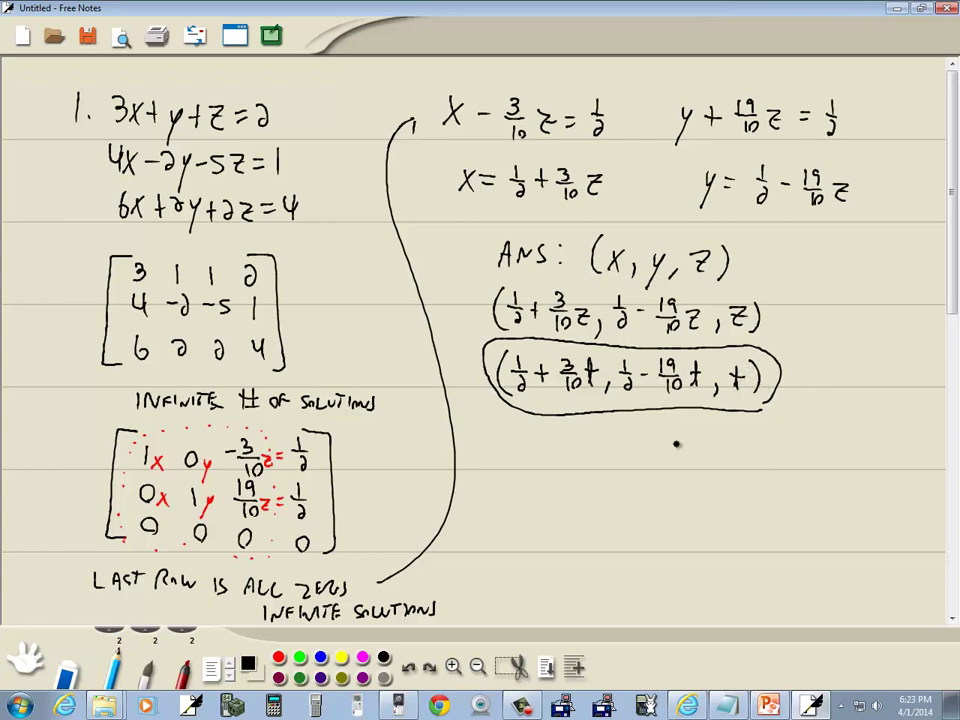
key("alt+Tab")
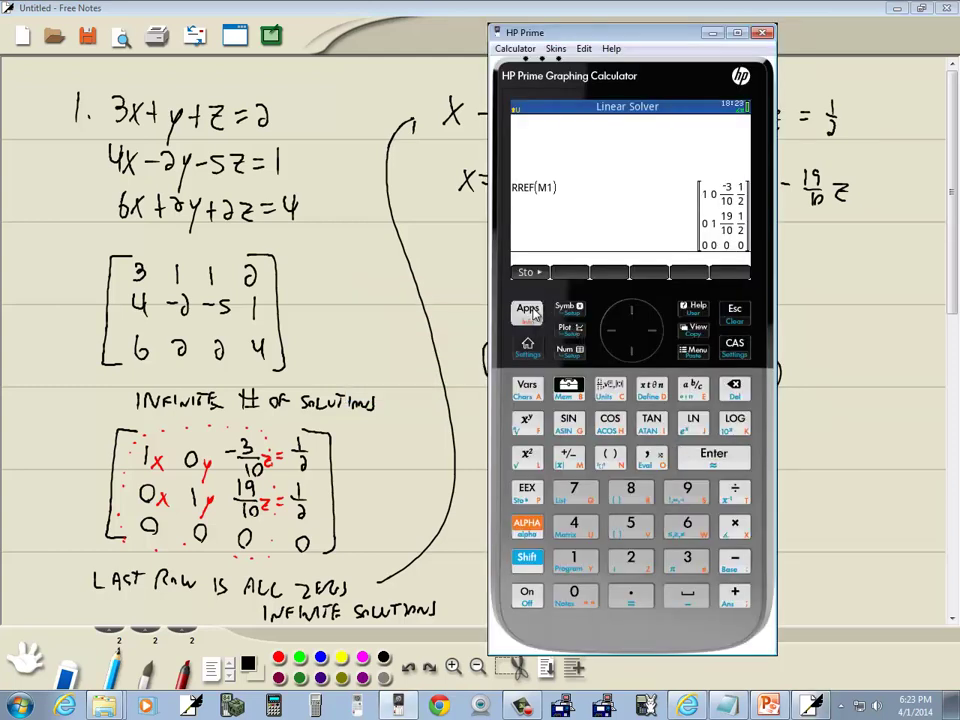
Run HP Prime's Linear Solver on system 1, compare with the circled notes answer, and return to the notes
left_click(528, 310)
left_click(715, 455)
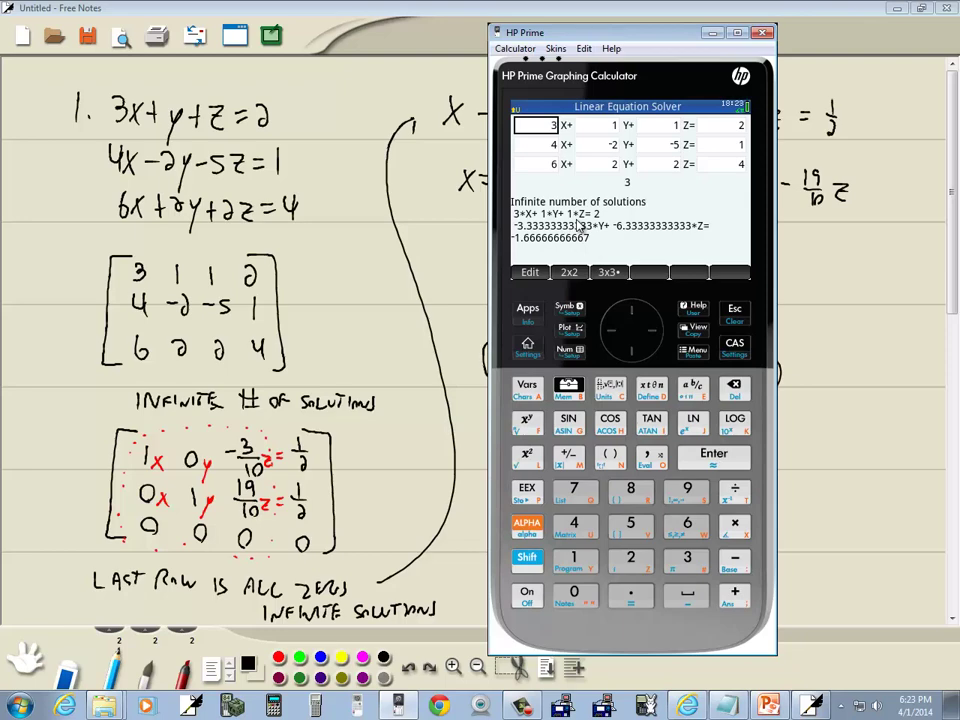
key("alt+Tab")
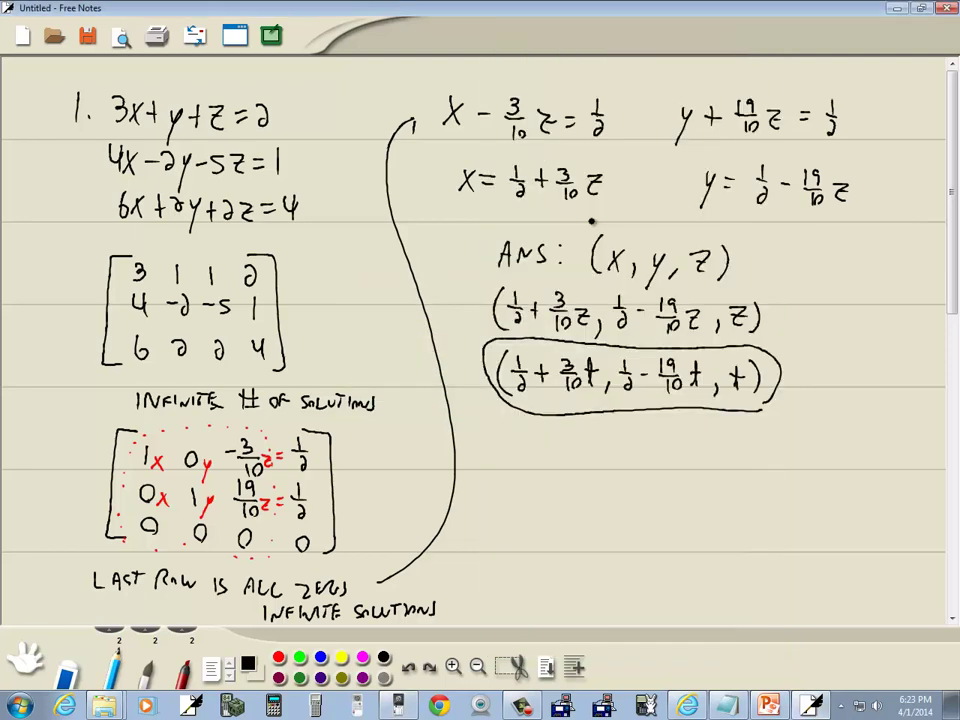
key("alt+Tab")
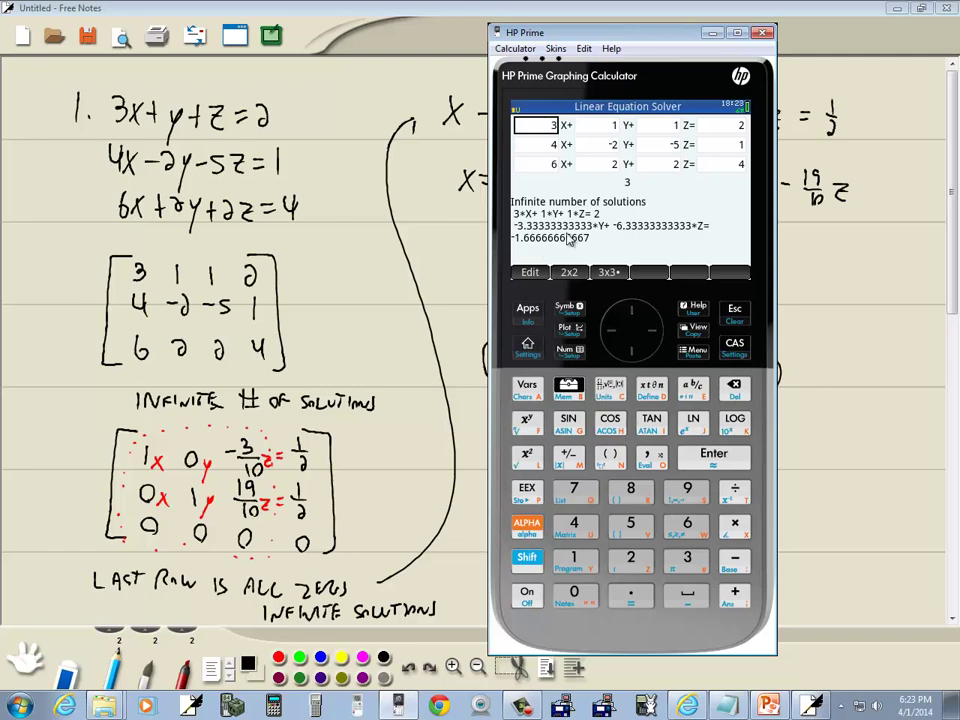
key("alt+Tab")
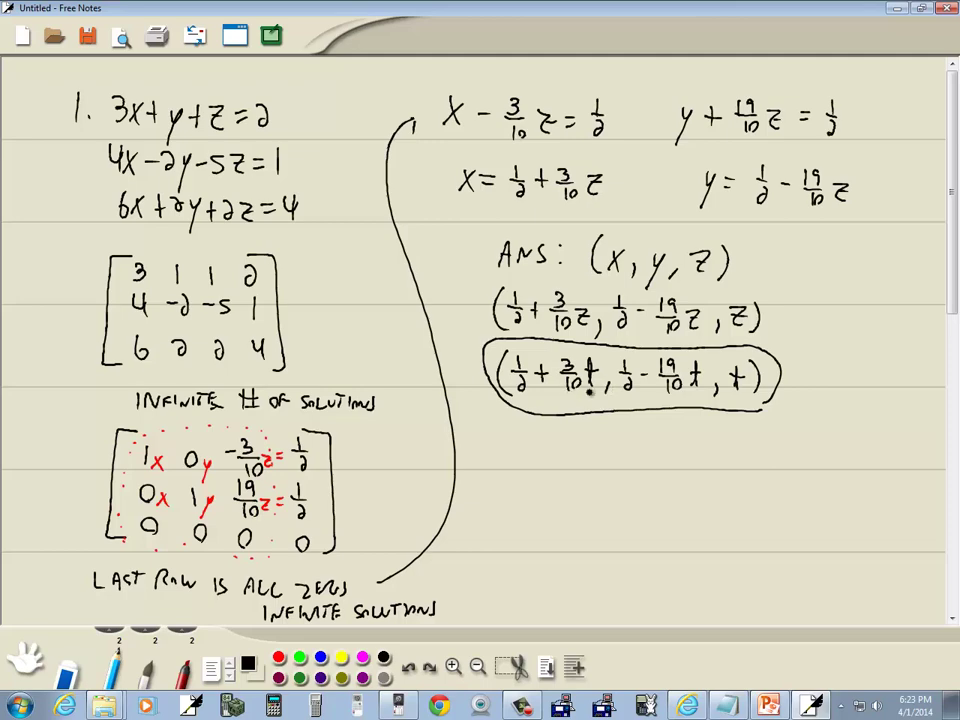
key("alt+Tab")
key("alt+Tab")
key("alt+Tab")
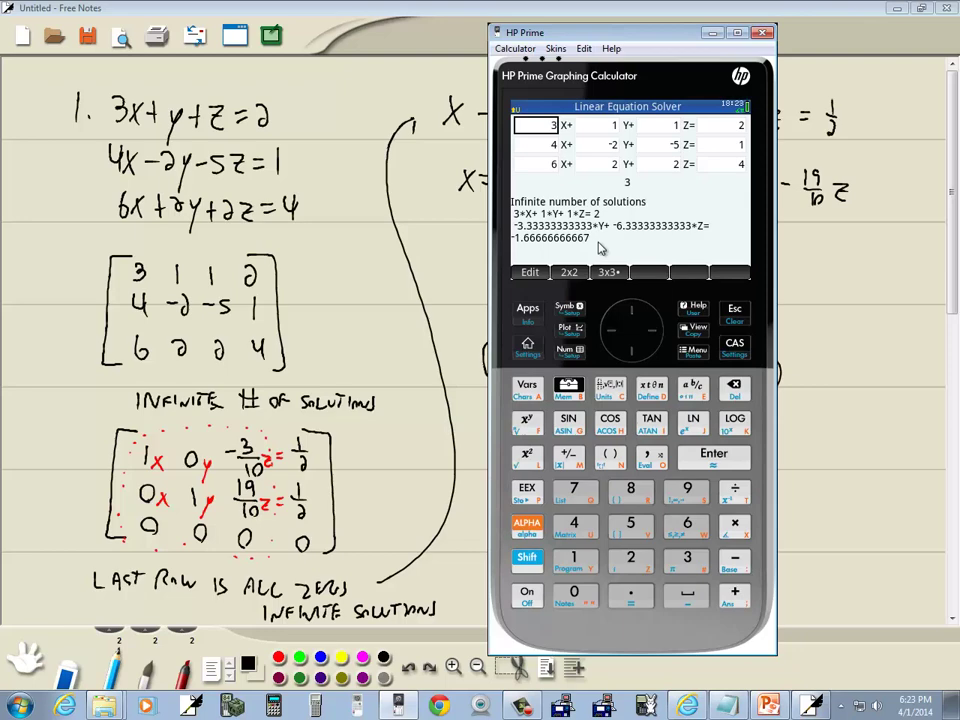
left_click(446, 185)
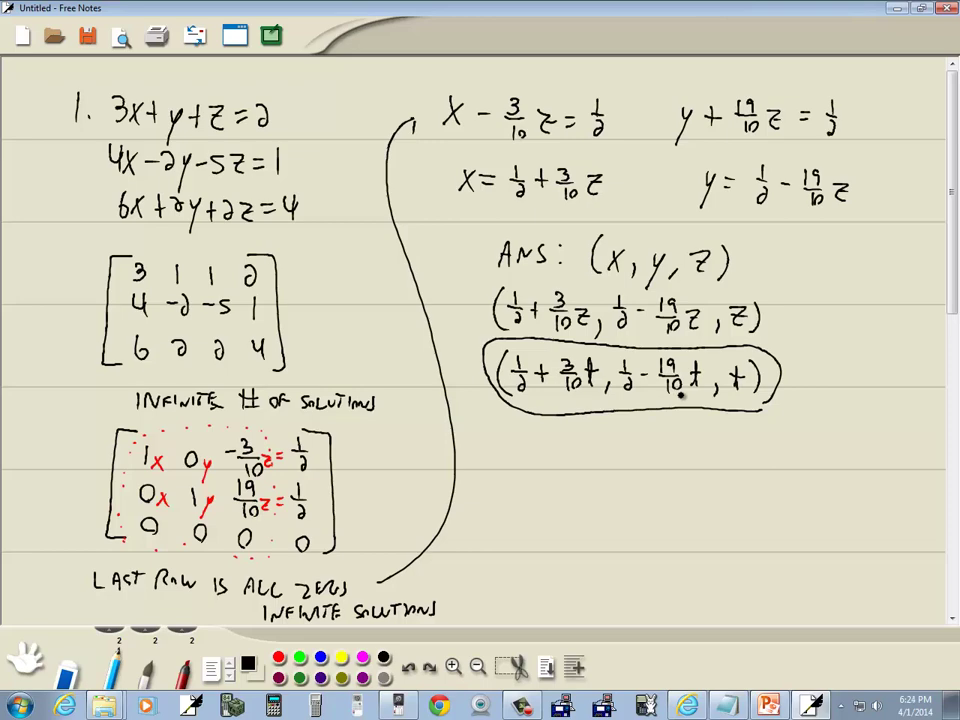
scroll(612, 445, "down", 8)
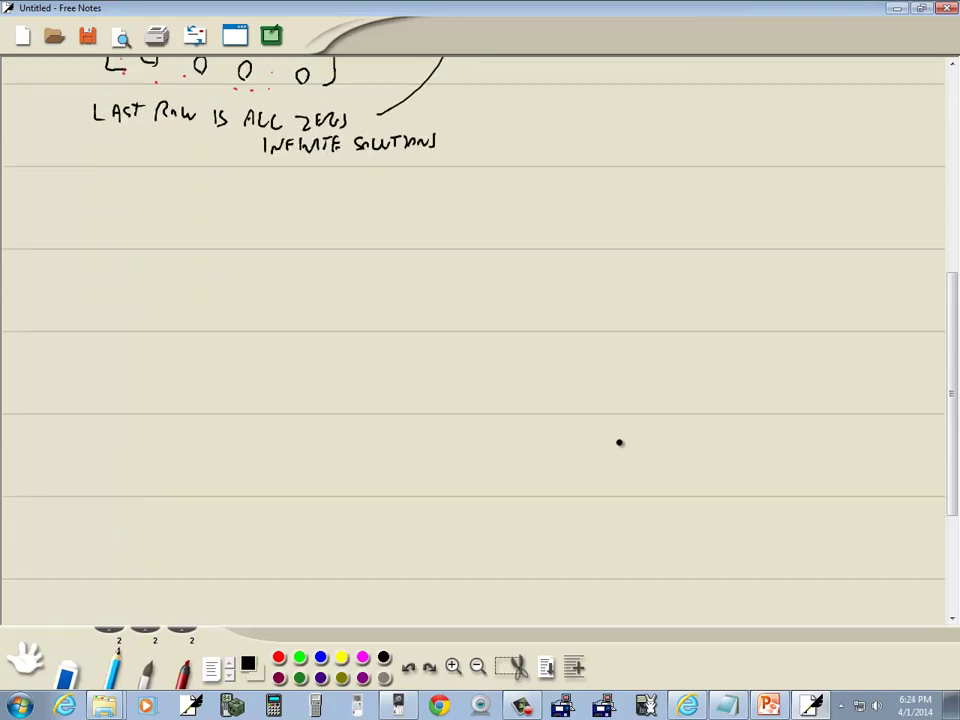
Write '2.' and the first equation x+y-3z=4, reading it from the problem 2 slide
left_click_drag(50, 192, 60, 204)
left_click(72, 208)
key("alt+Tab")
key("alt+Tab")
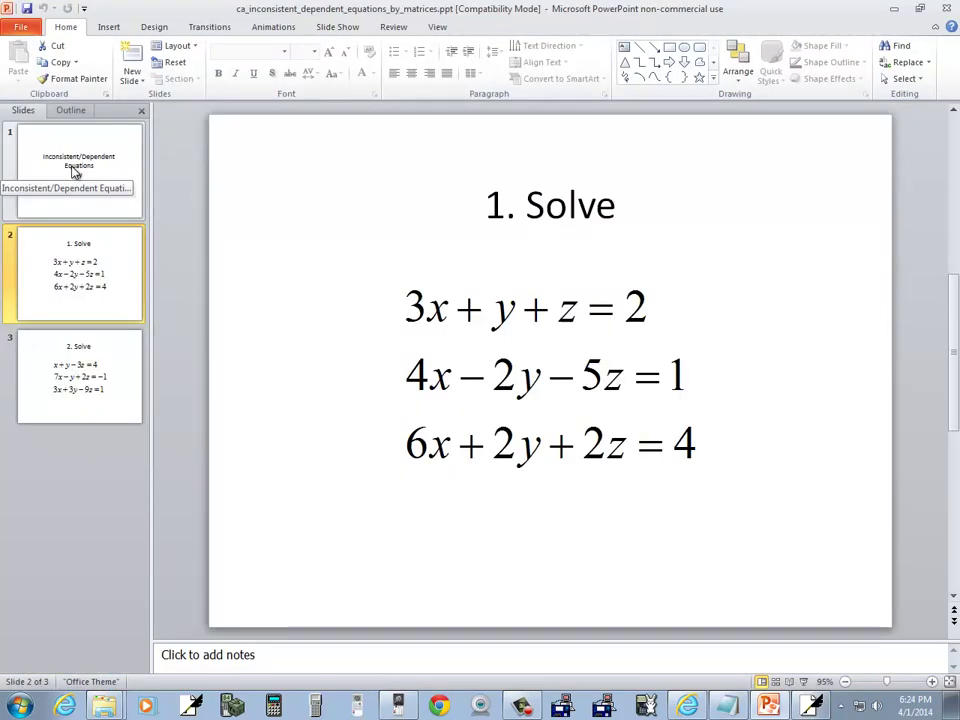
key("Page_Down")
key("alt+Tab")
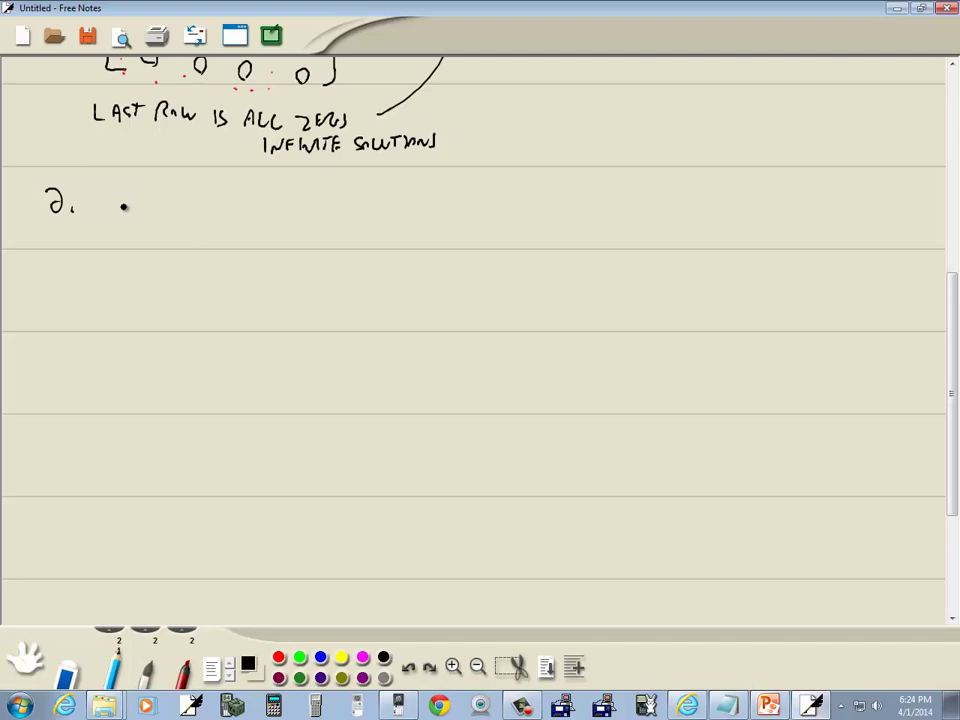
mouse_move(114, 192)
left_mouse_down()
mouse_move(133, 214)
mouse_move(114, 214)
mouse_move(155, 203)
left_mouse_up()
mouse_move(146, 192)
left_mouse_down()
mouse_move(156, 230)
mouse_move(191, 204)
mouse_move(198, 218)
mouse_move(234, 217)
mouse_move(261, 202)
left_mouse_up()
left_click(192, 199)
key("alt+Tab")
key("alt+Tab")
left_click_drag(245, 211, 283, 222)
key("alt+Tab")
key("alt+Tab")
key("alt+Tab")
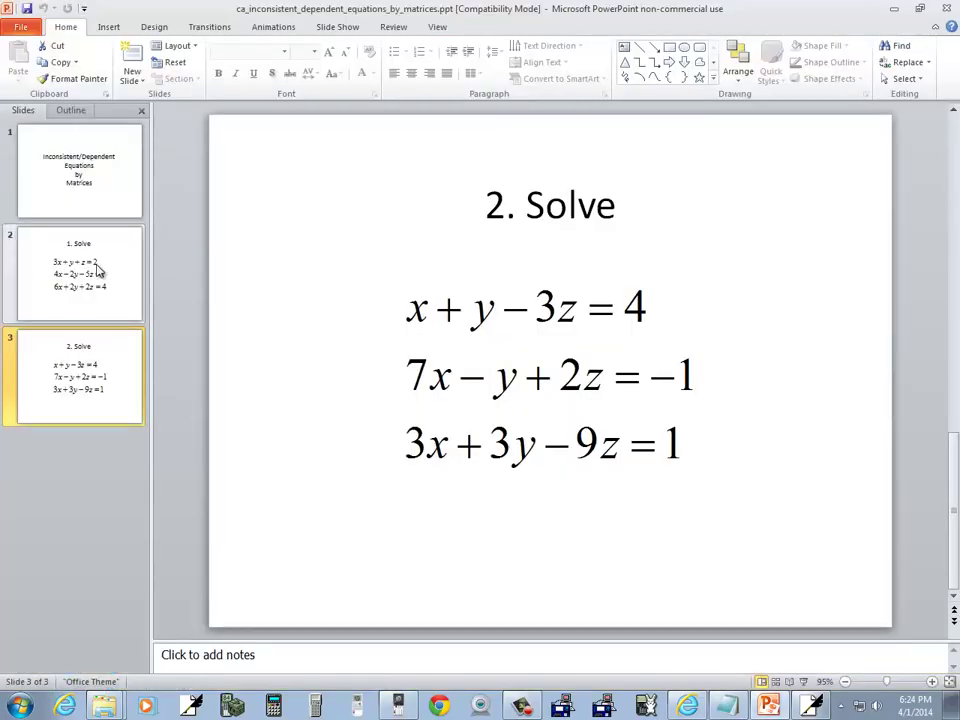
Write 7x-y+2z=-1 and 3x+3y-9z=1, then draw the matrix's left bracket
key("alt+Tab")
mouse_move(97, 242)
left_mouse_down()
mouse_move(103, 262)
mouse_move(132, 262)
left_mouse_up()
mouse_move(131, 242)
left_mouse_down()
mouse_move(115, 262)
mouse_move(166, 257)
left_mouse_up()
mouse_move(175, 243)
left_mouse_down()
mouse_move(160, 280)
mouse_move(207, 252)
left_mouse_up()
key("alt+Tab")
key("alt+Tab")
mouse_move(201, 245)
left_mouse_down()
mouse_move(232, 244)
mouse_move(262, 250)
left_mouse_up()
mouse_move(249, 256)
left_mouse_down()
mouse_move(291, 251)
mouse_move(290, 262)
left_mouse_up()
key("alt+Tab")
key("alt+Tab")
mouse_move(98, 293)
left_mouse_down()
mouse_move(130, 310)
mouse_move(161, 300)
left_mouse_up()
mouse_move(154, 293)
left_mouse_down()
mouse_move(154, 307)
mouse_move(190, 306)
left_mouse_up()
mouse_move(198, 296)
left_mouse_down()
mouse_move(186, 320)
mouse_move(279, 296)
left_mouse_up()
key("alt+Tab")
key("alt+Tab")
left_click_drag(265, 303, 293, 310)
mouse_move(128, 340)
left_mouse_down()
mouse_move(107, 422)
mouse_move(121, 452)
left_mouse_up()
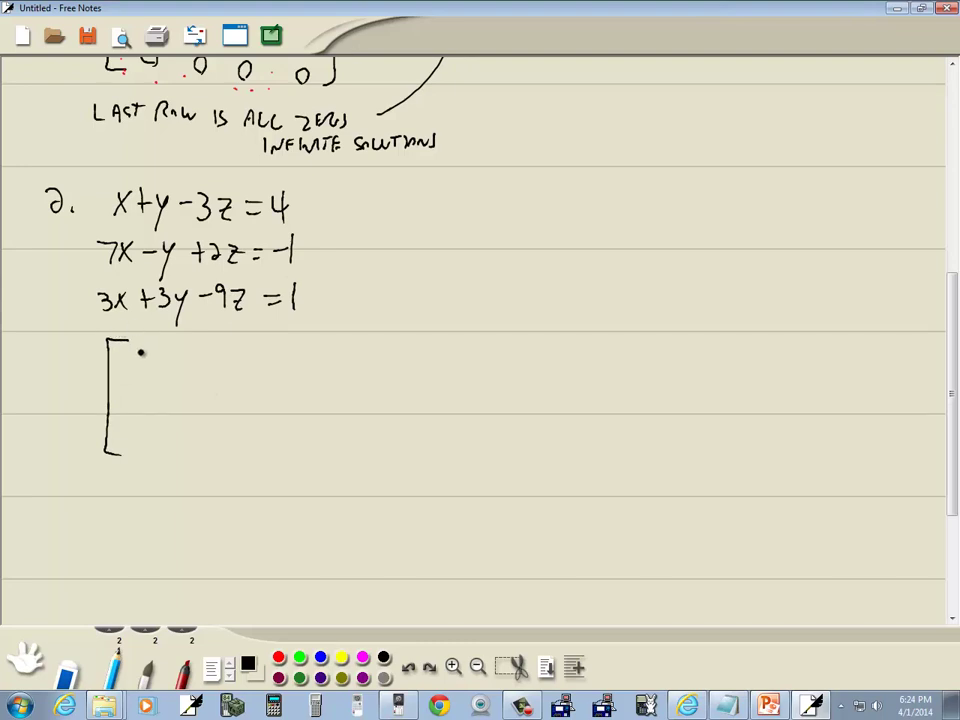
Fill in matrix rows 1 1 -3 4, 7 -1 2 -1, 3 3 -9 1 and close the bracket
mouse_move(138, 352)
left_mouse_down()
mouse_move(183, 347)
mouse_move(219, 362)
mouse_move(290, 370)
left_mouse_up()
mouse_move(129, 385)
left_mouse_down()
mouse_move(141, 400)
mouse_move(184, 389)
mouse_move(188, 398)
mouse_move(279, 389)
mouse_move(288, 398)
left_mouse_up()
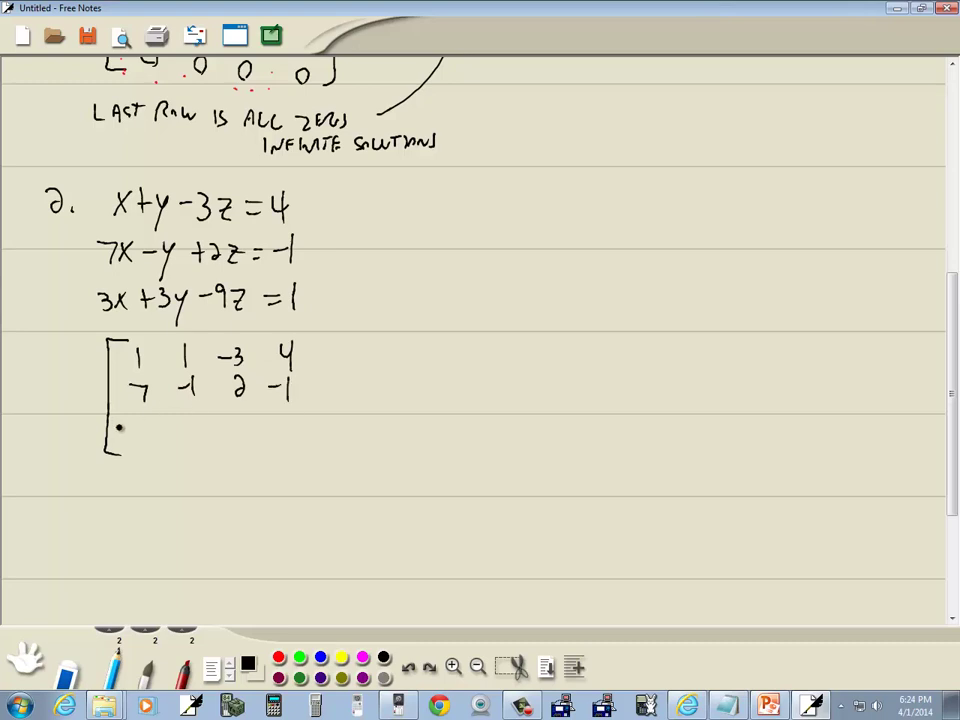
left_click_drag(127, 422, 128, 437)
mouse_move(184, 419)
left_mouse_down()
mouse_move(248, 420)
mouse_move(253, 437)
mouse_move(293, 443)
left_mouse_up()
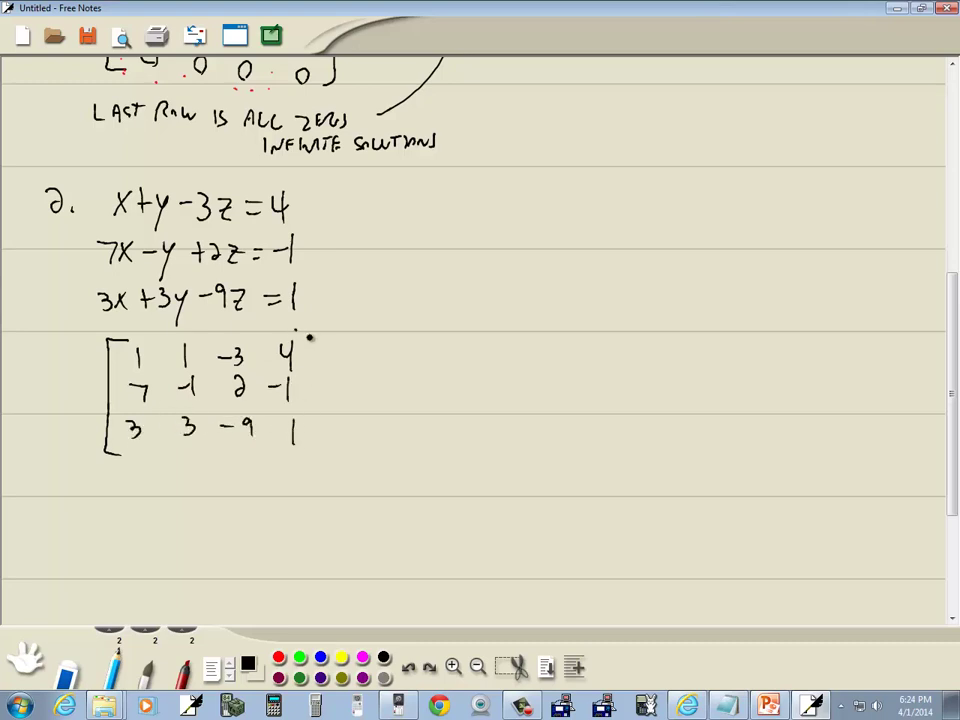
mouse_move(298, 330)
left_mouse_down()
mouse_move(321, 448)
mouse_move(306, 455)
left_mouse_up()
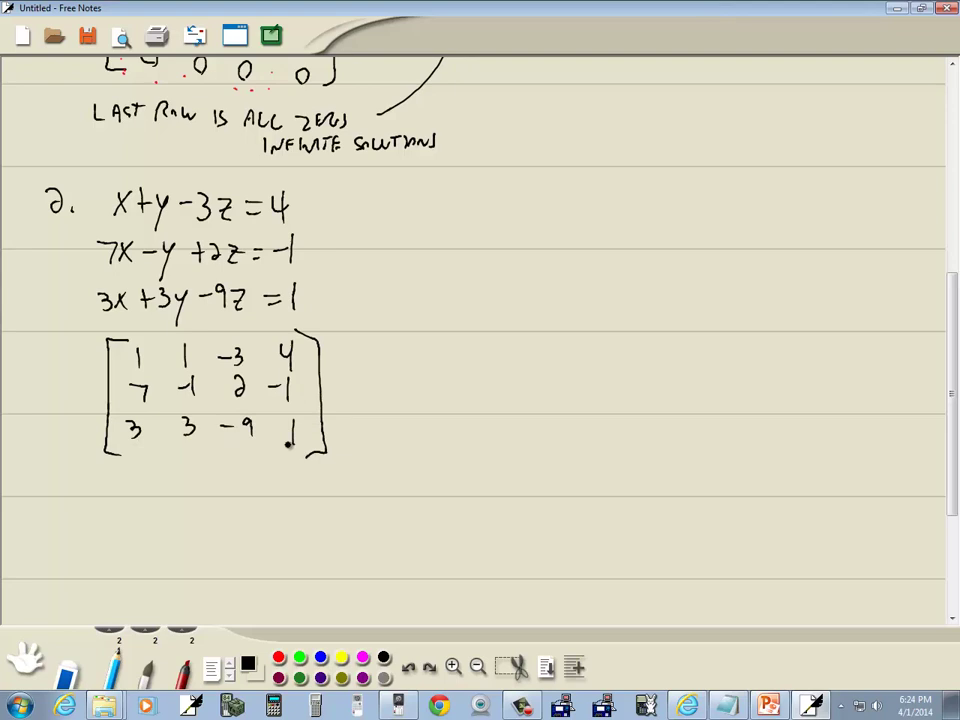
key("alt+Tab")
key("alt+Tab")
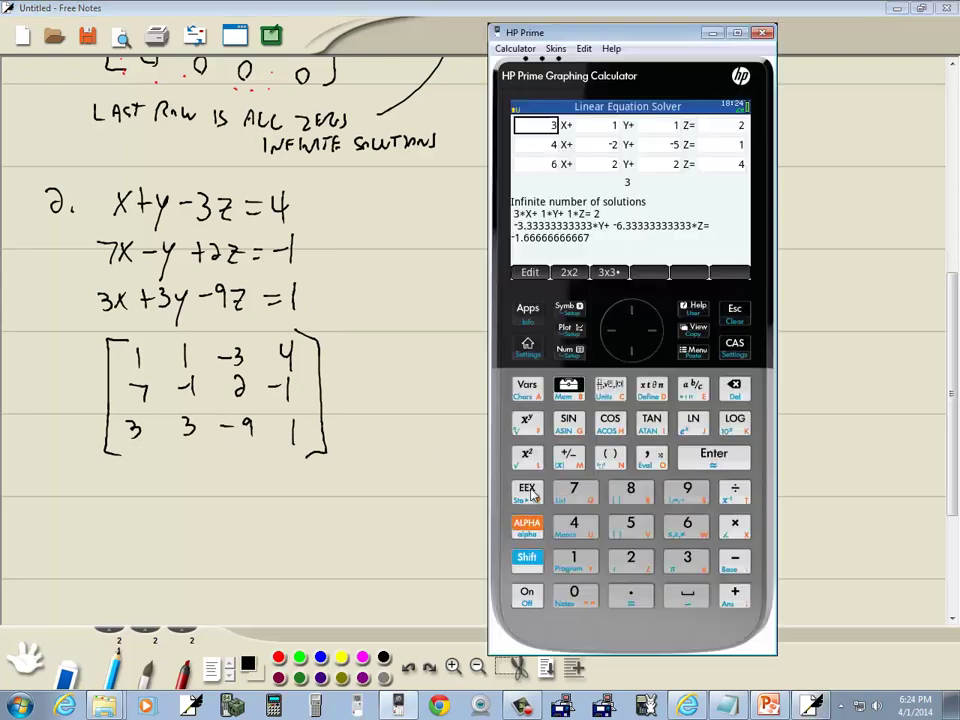
Launch the Linear Solver and enter row 1 of system 2: 1, 1, -3, 4
left_click(528, 312)
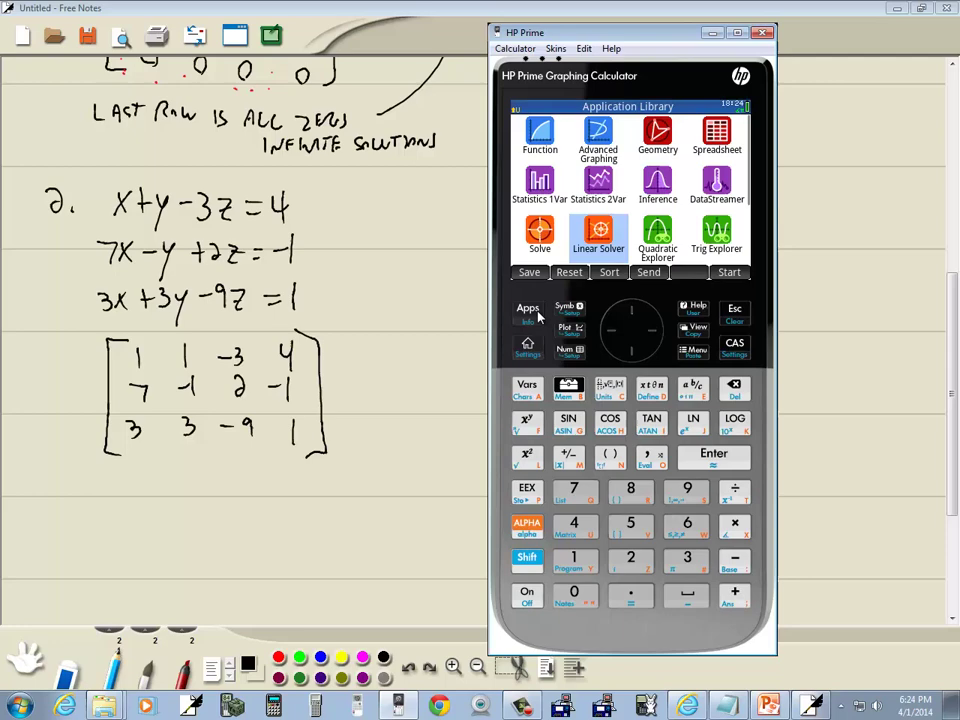
left_click(710, 456)
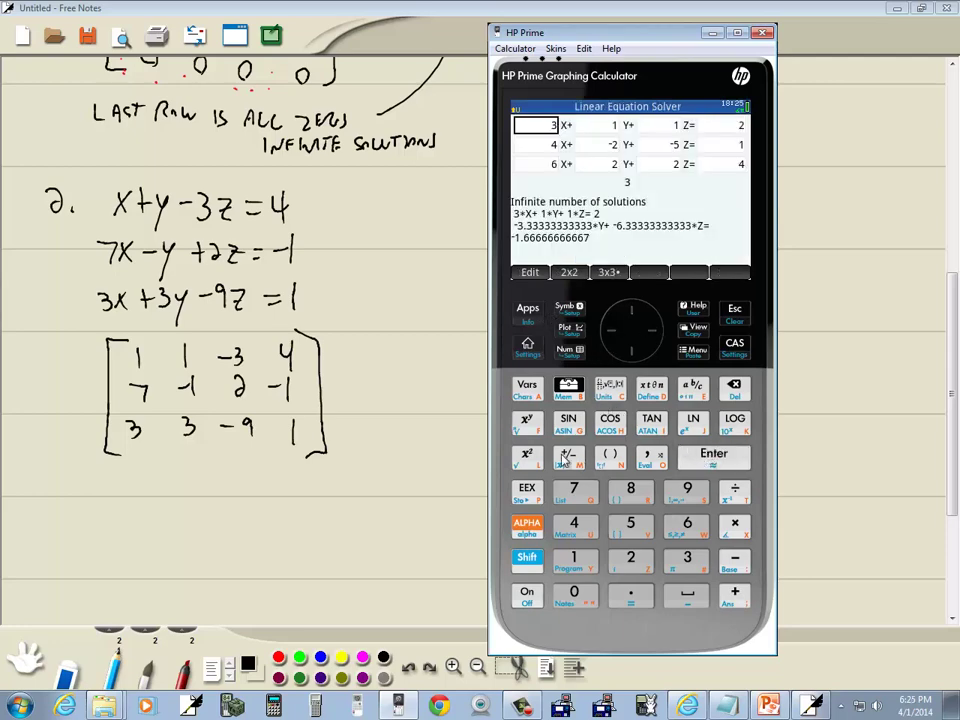
left_click(583, 555)
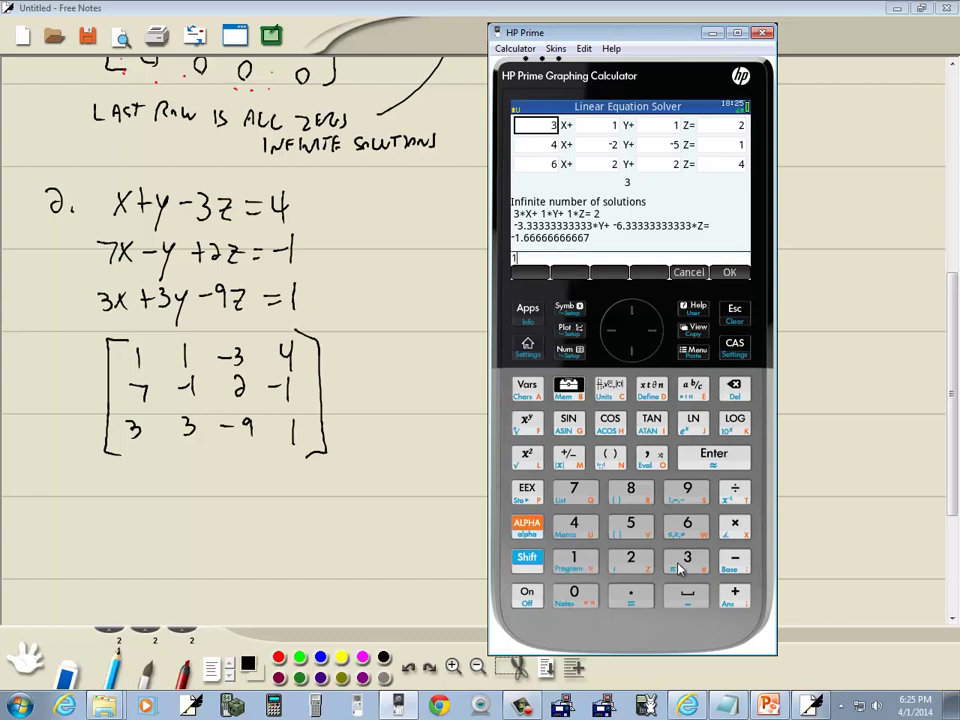
left_click(714, 456)
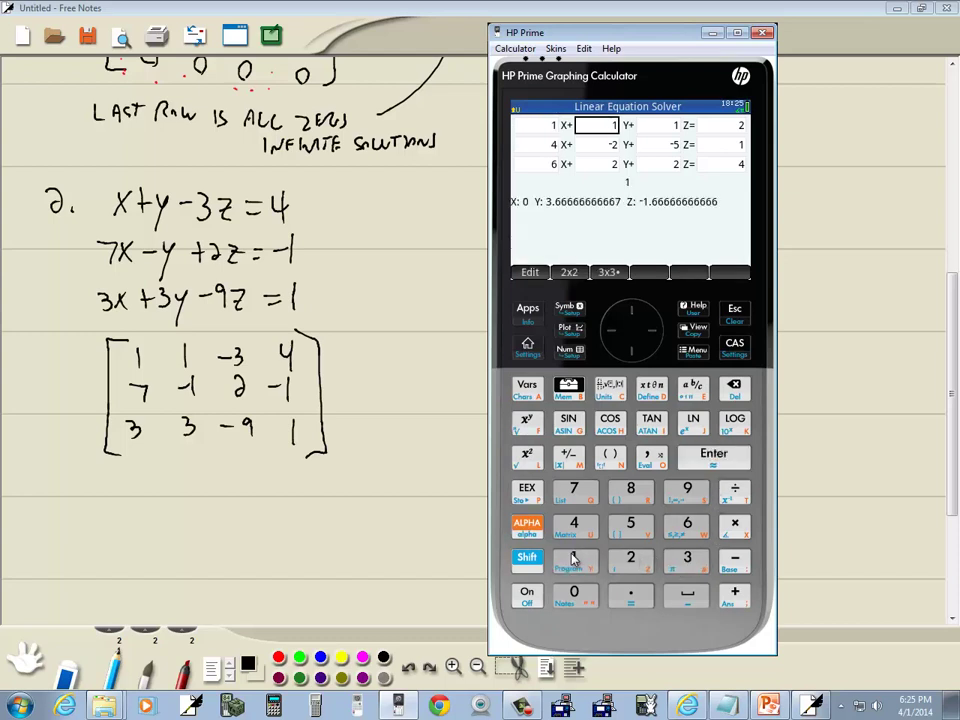
left_click(573, 557)
left_click(722, 456)
left_click(568, 456)
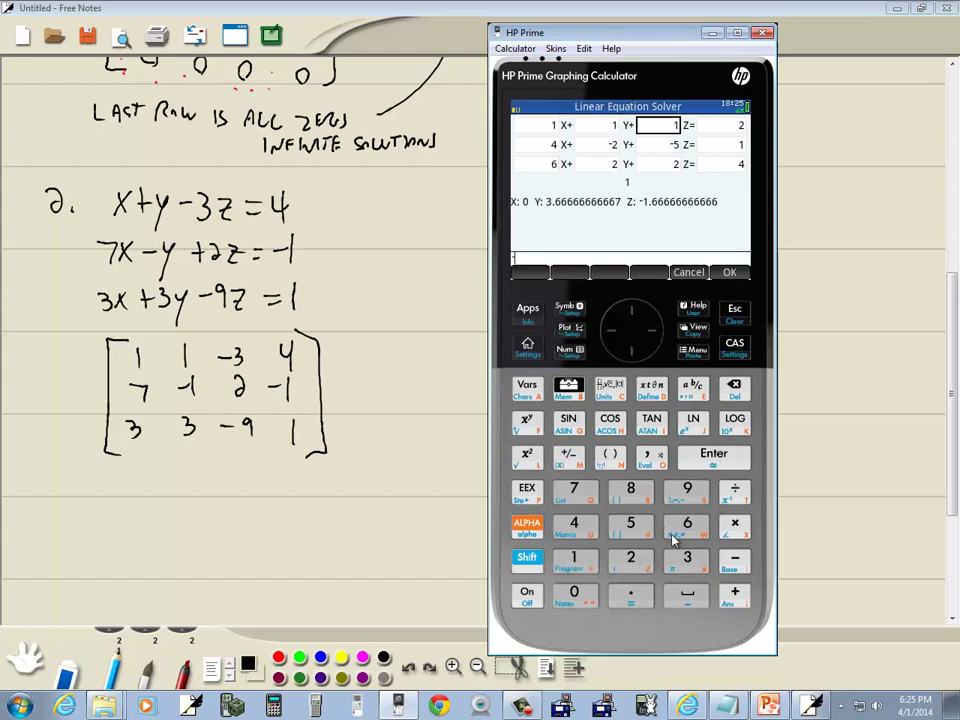
left_click(687, 557)
left_click(714, 456)
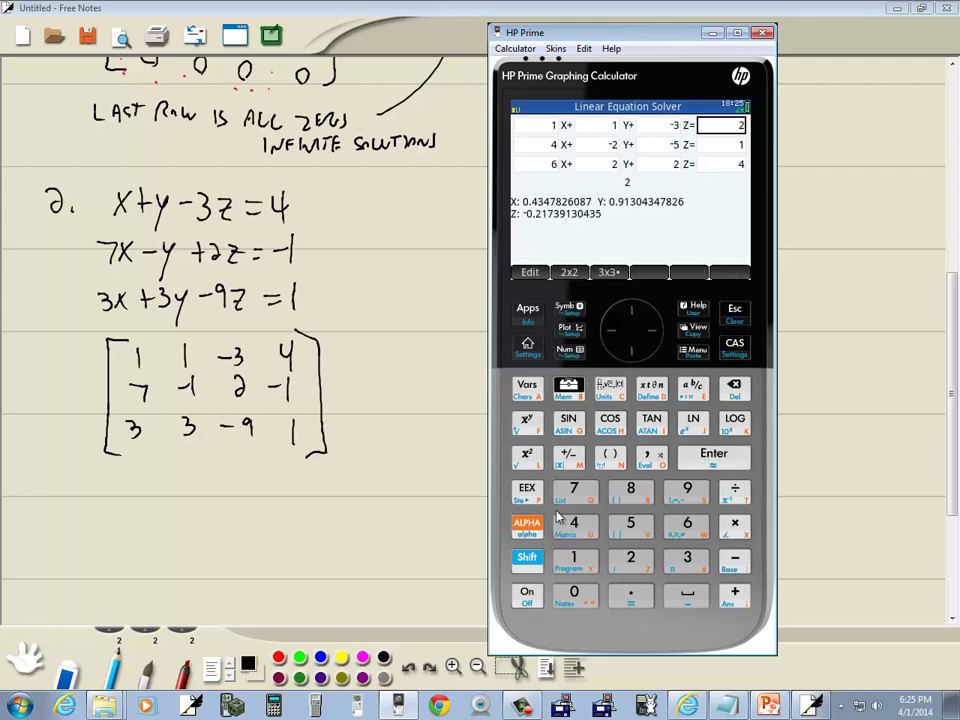
left_click(573, 522)
left_click(714, 456)
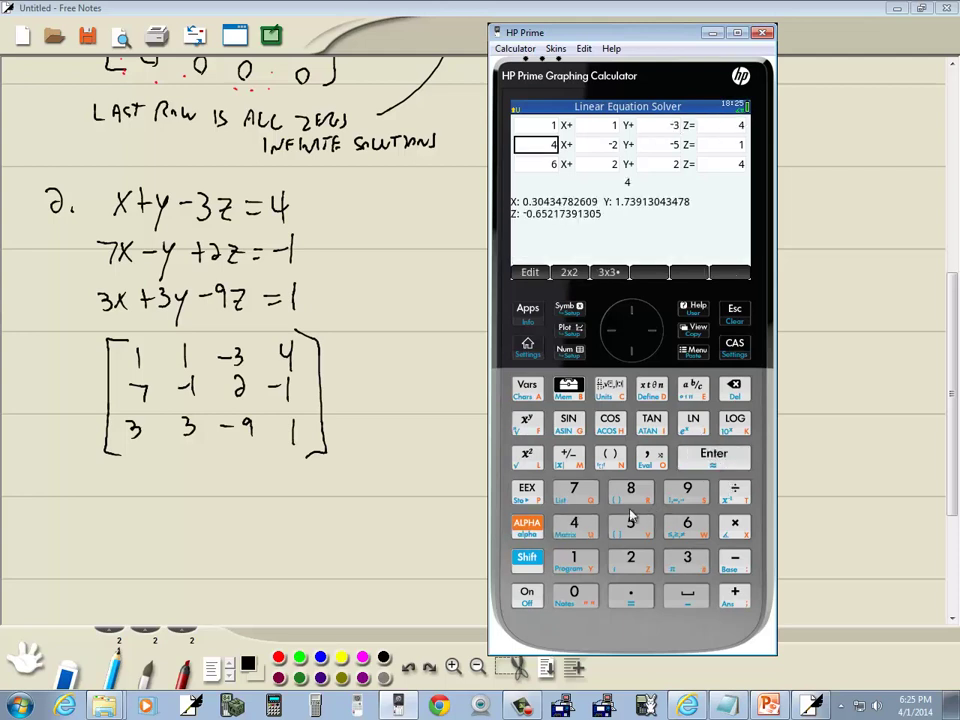
Enter row 2 of system 2 in the solver: 7, -1, 2, -1
left_click(573, 487)
left_click(714, 456)
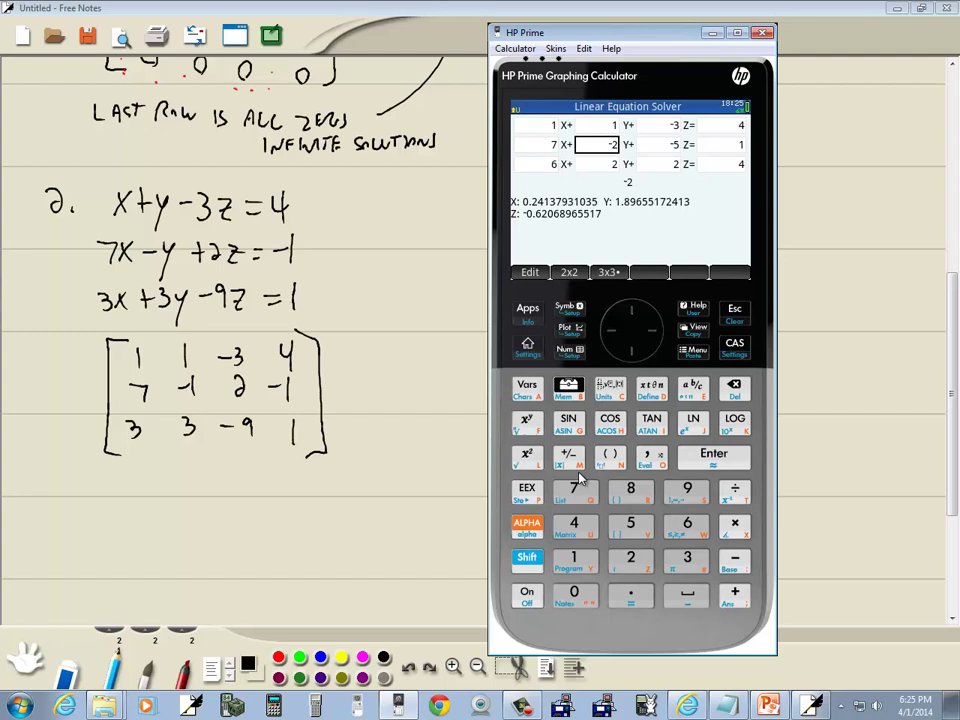
left_click(568, 456)
left_click(573, 557)
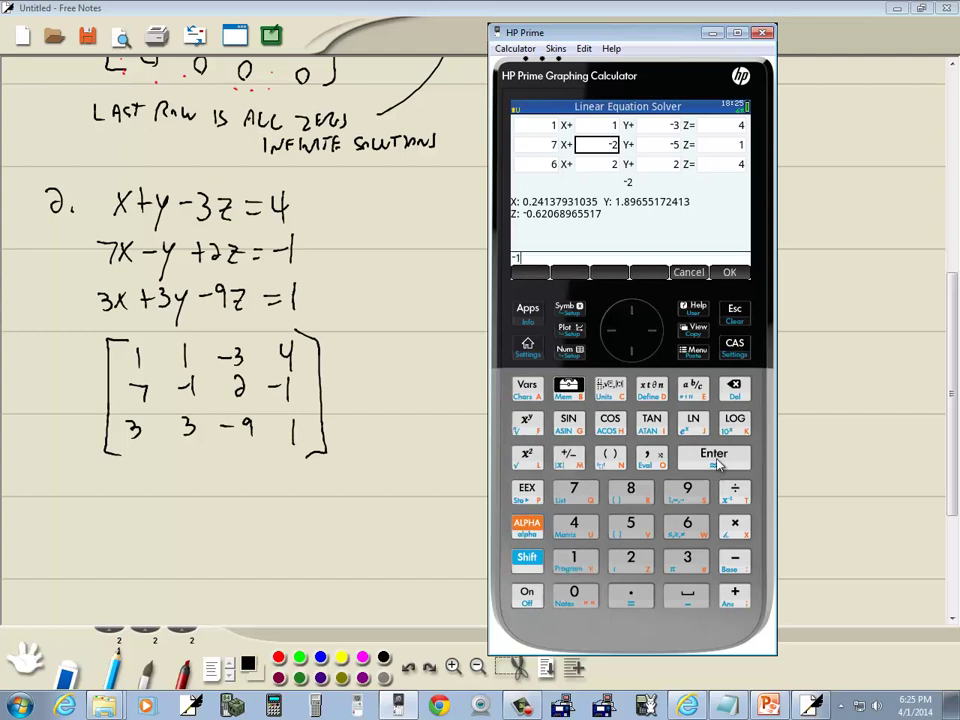
left_click(714, 456)
left_click(631, 557)
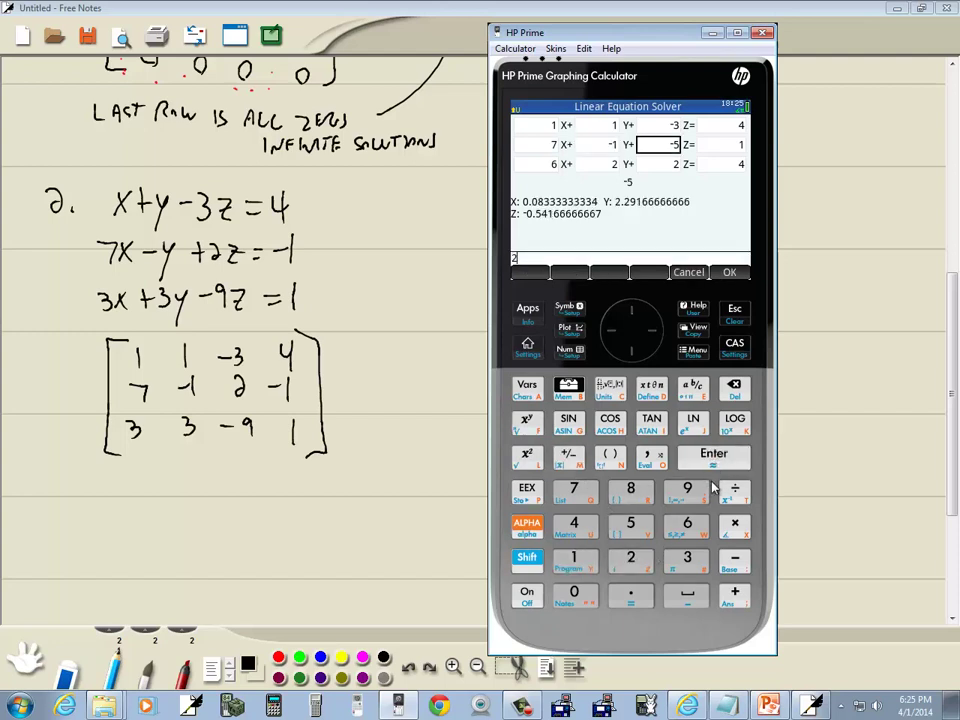
left_click(714, 456)
left_click(568, 456)
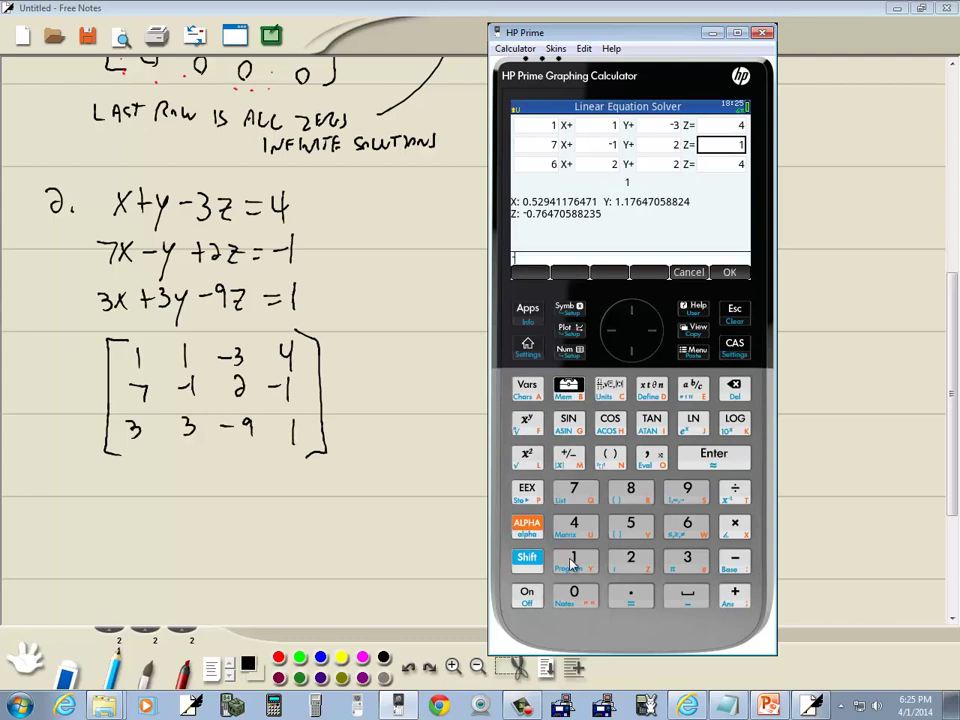
left_click(573, 557)
left_click(709, 468)
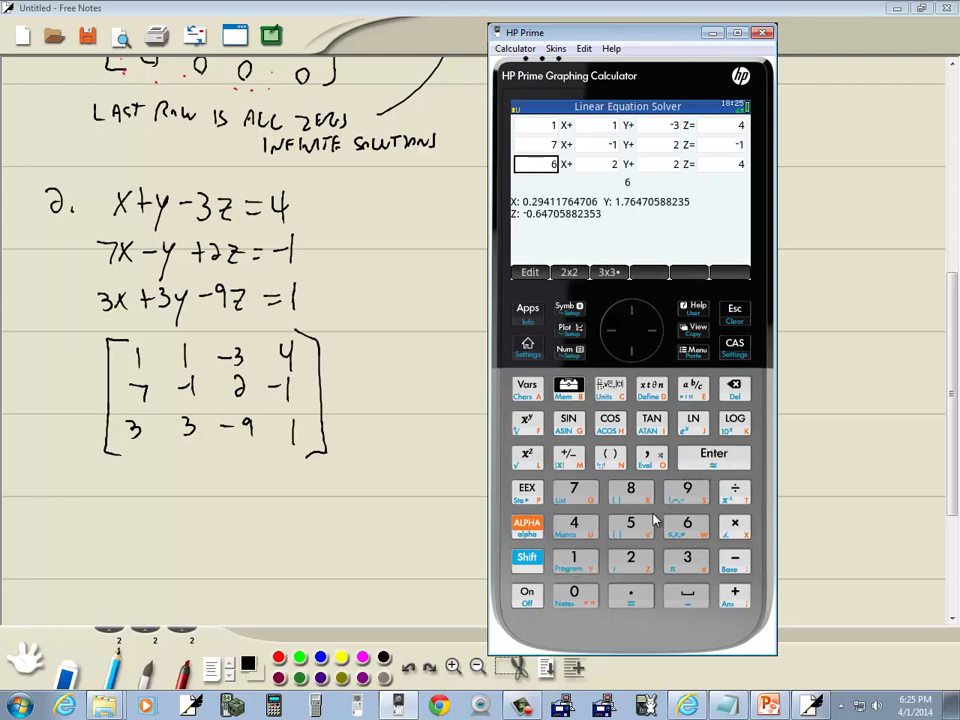
Enter row 3 (3, 3, -9, 1) and begin writing NO SOLUTION under the notes matrix
type("3")
left_click(703, 468)
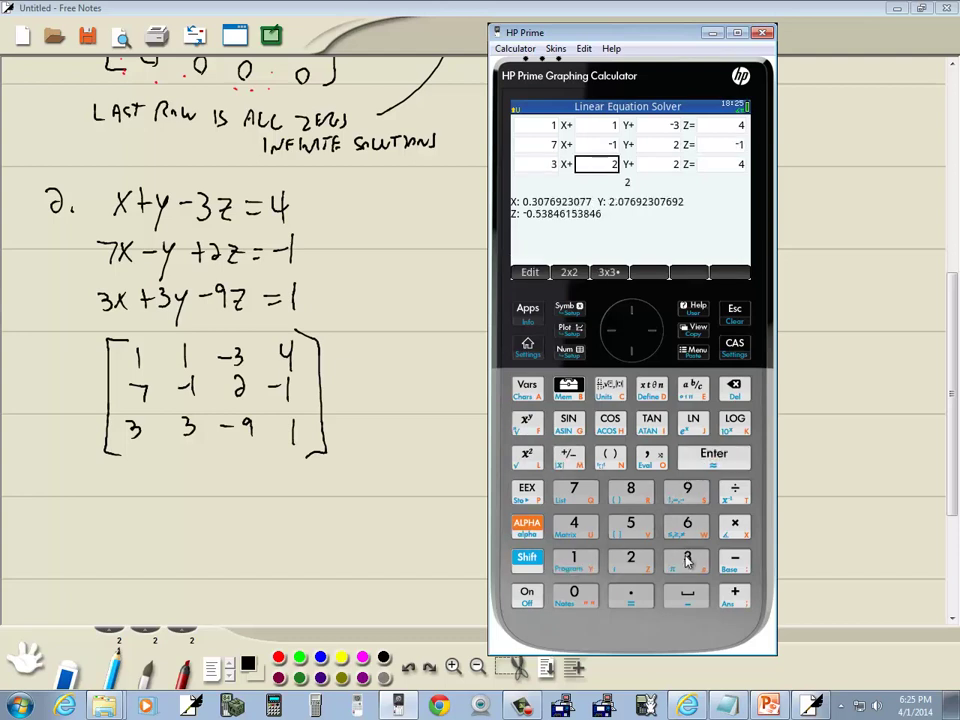
left_click(687, 557)
left_click(705, 456)
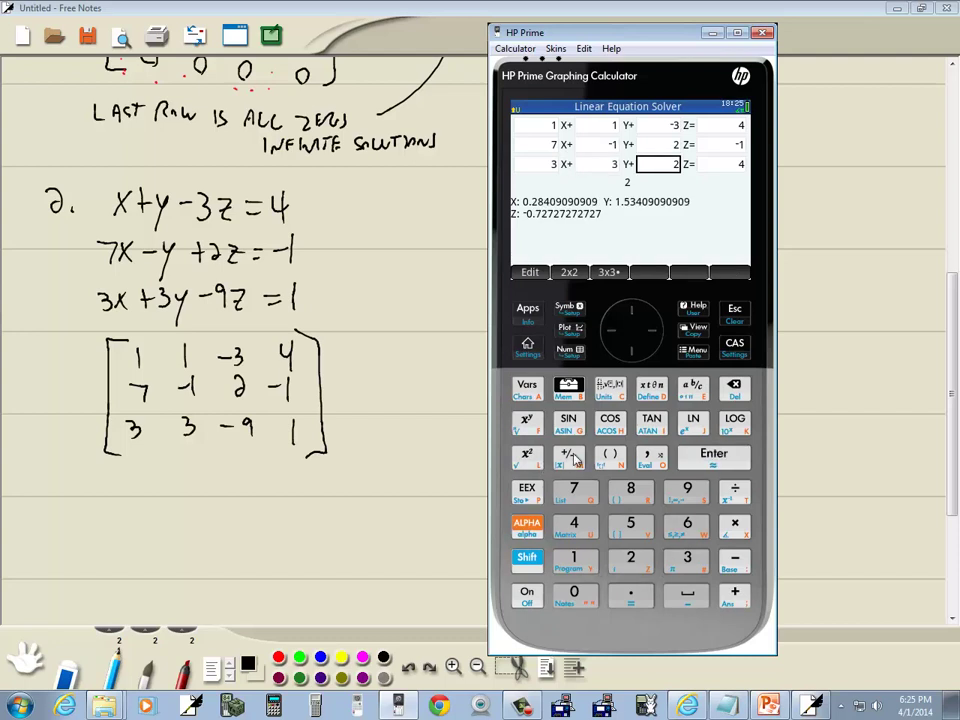
left_click(568, 456)
left_click(687, 488)
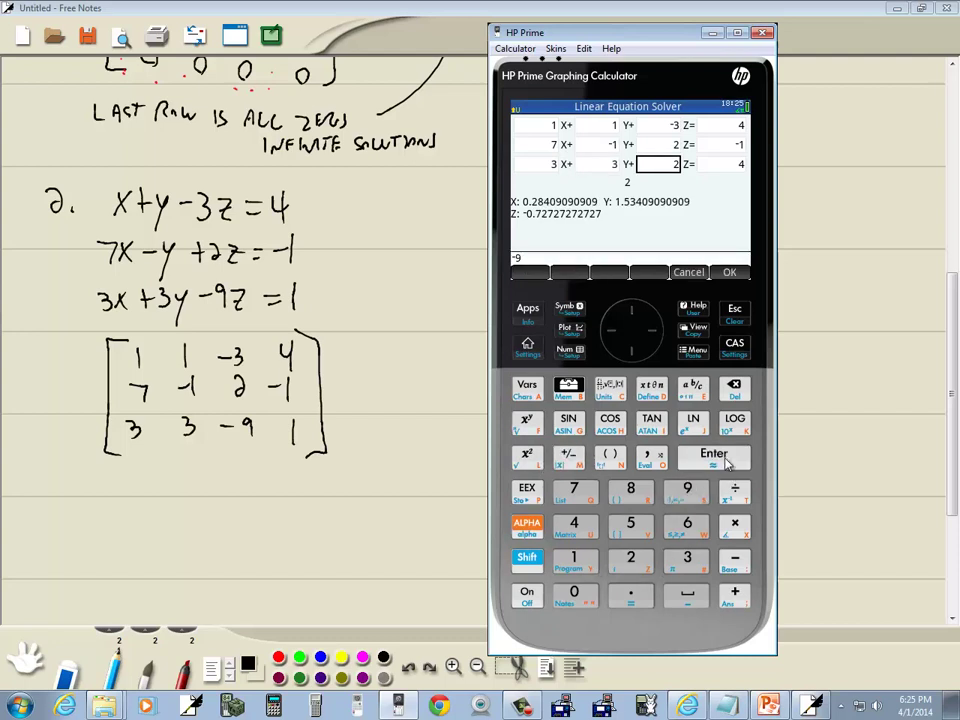
left_click(713, 456)
left_click(576, 560)
left_click(713, 456)
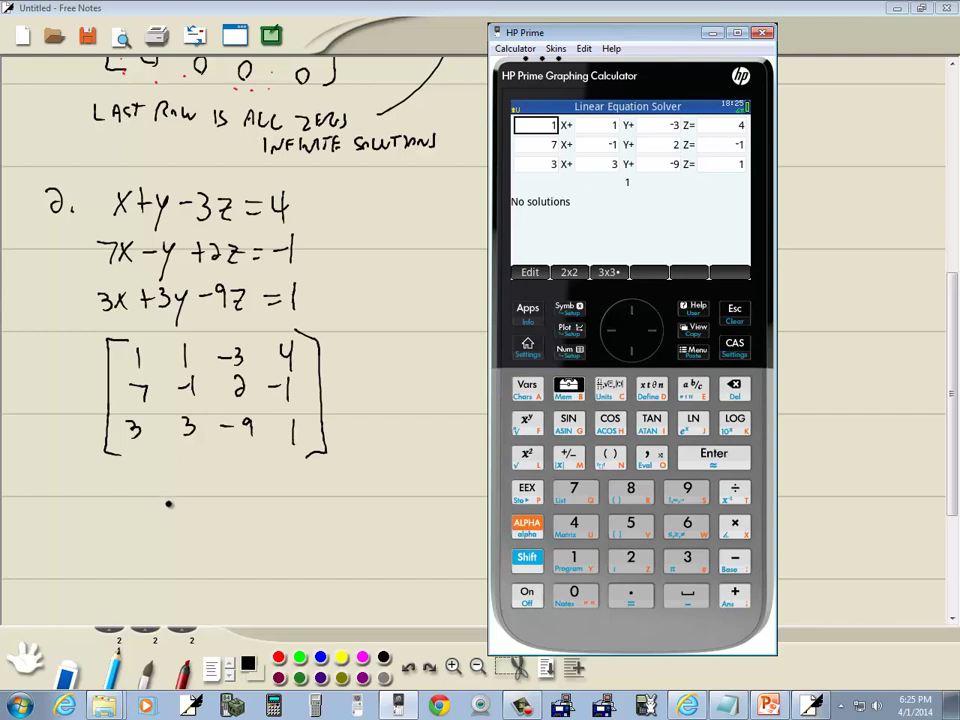
left_click_drag(169, 504, 238, 497)
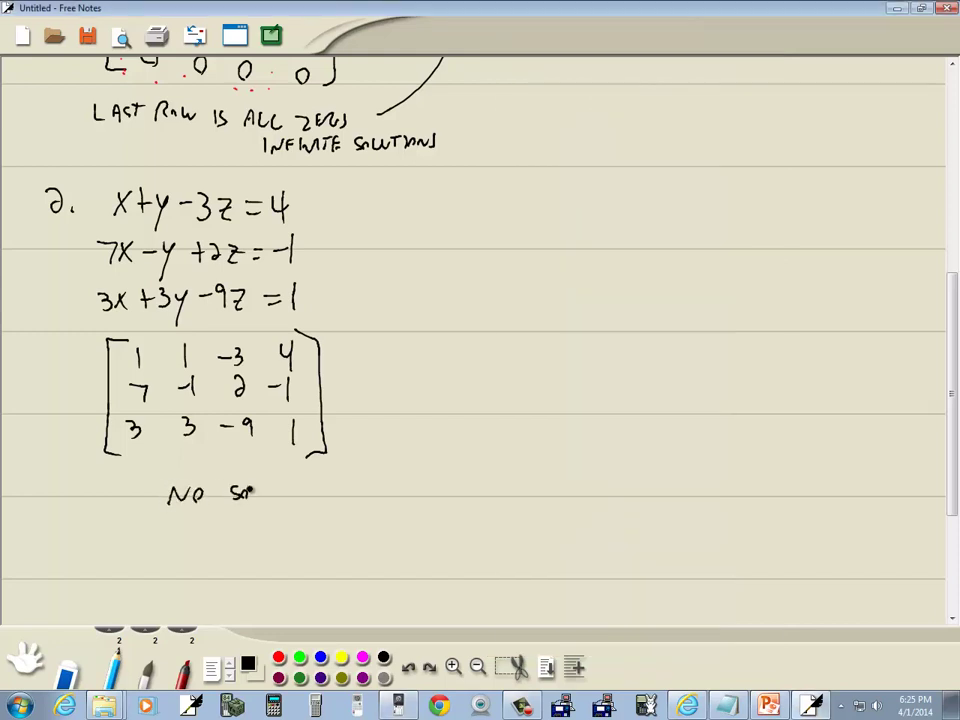
left_click_drag(250, 491, 319, 492)
Return to HP Prime and open matrix M1 in the matrix editor
left_click(190, 706)
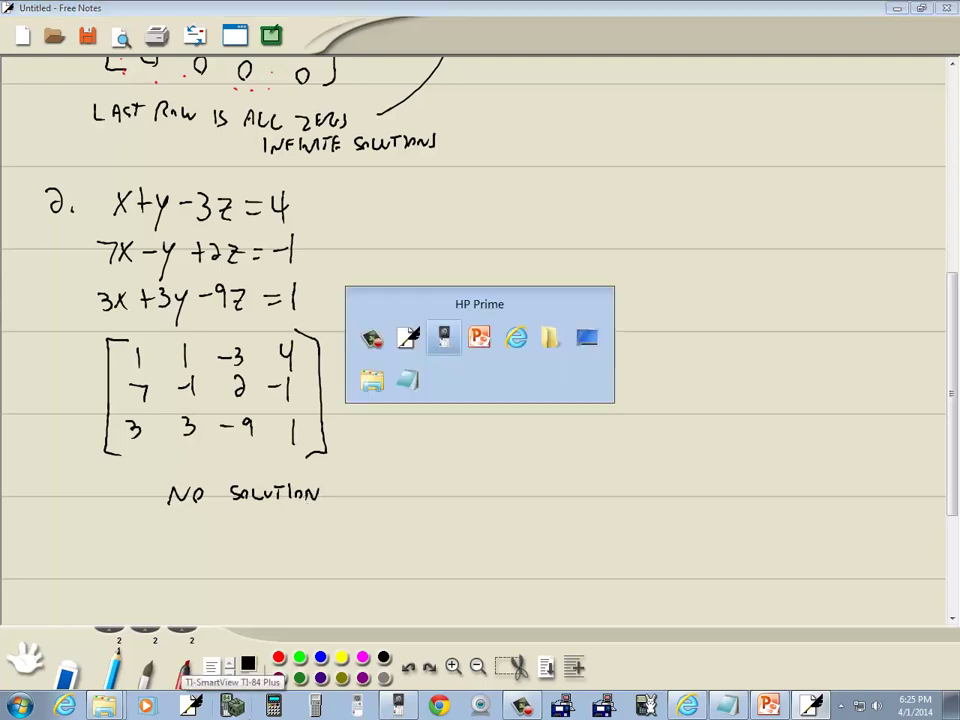
left_click(443, 337)
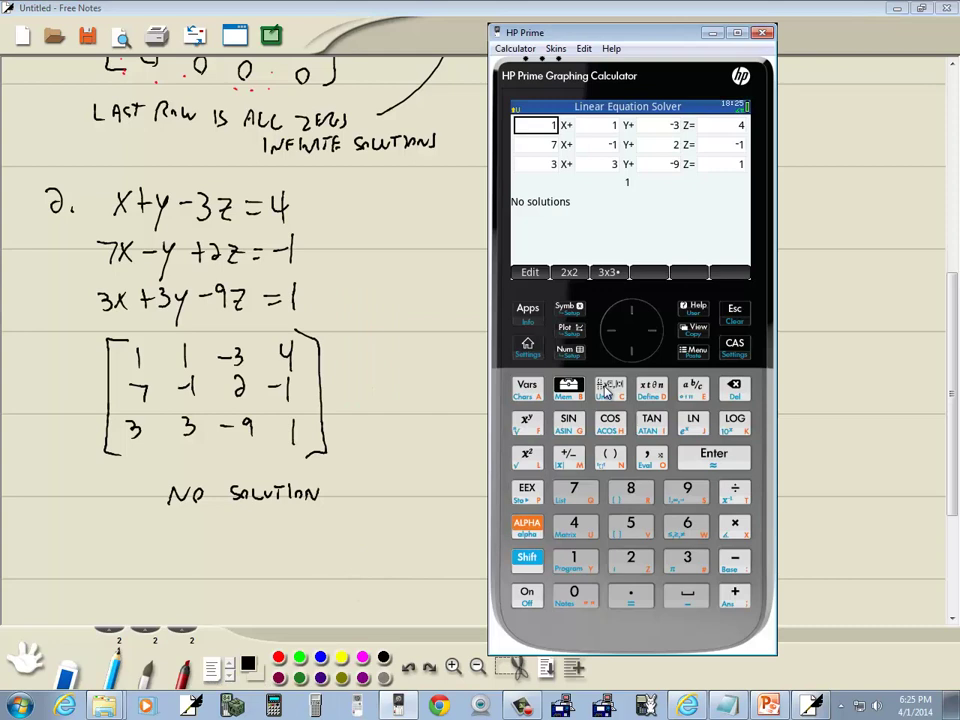
left_click(528, 345)
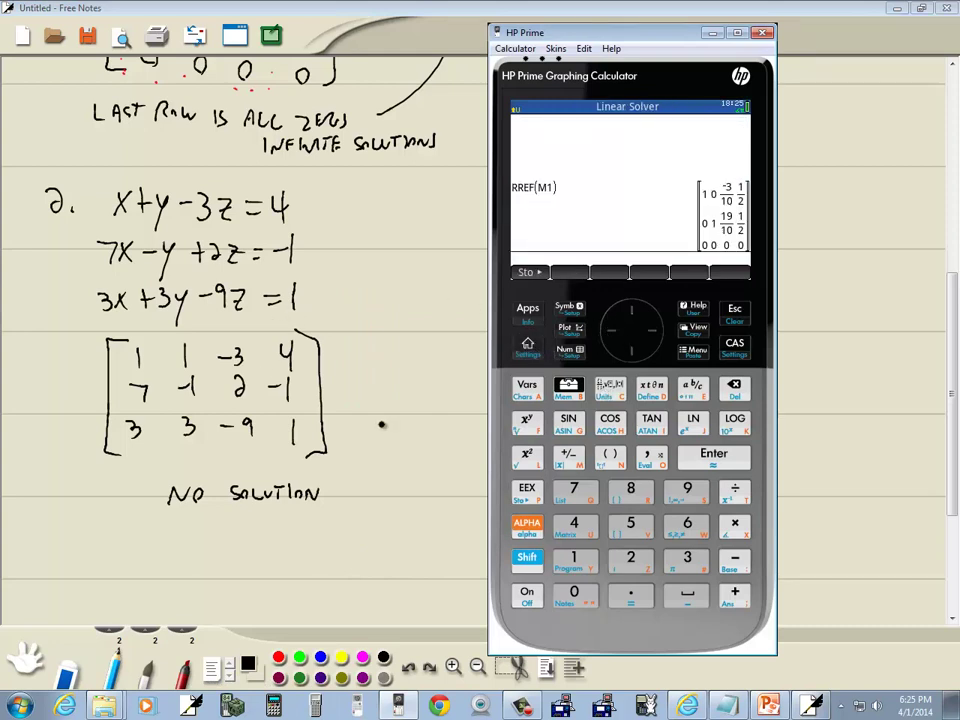
left_click(527, 557)
left_click(574, 523)
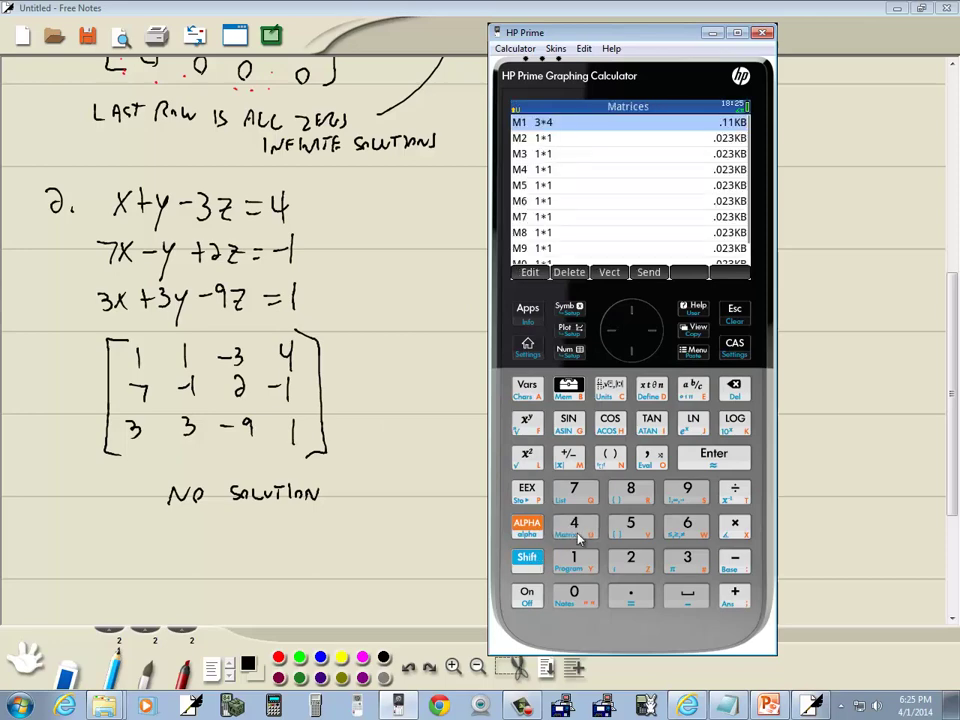
left_click(530, 273)
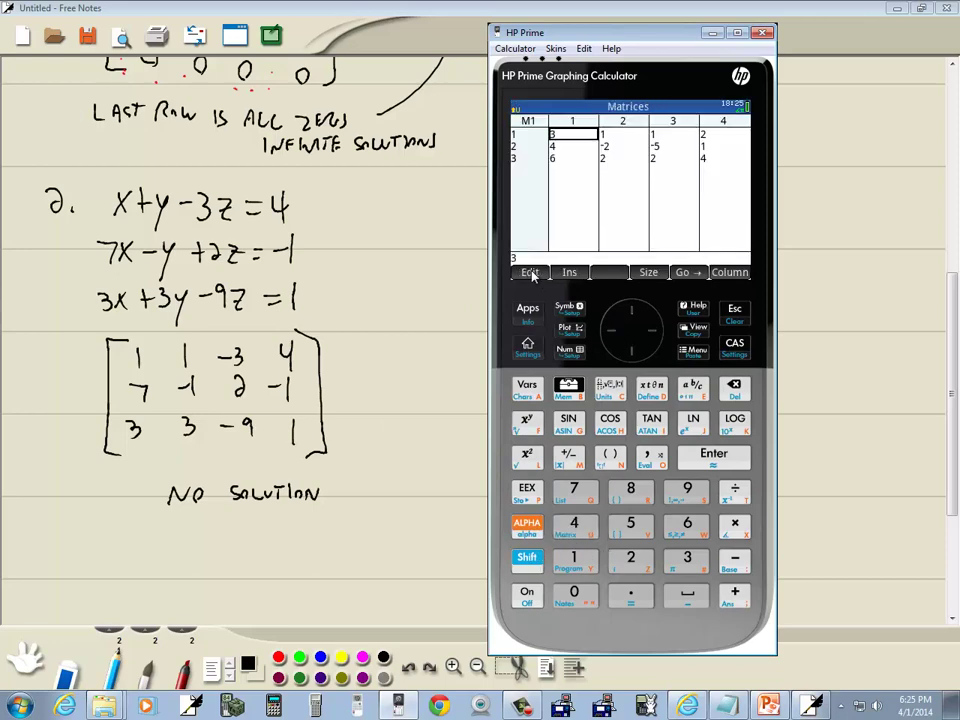
Fill M1's first row with 1, 1, -3, 4
left_click(575, 560)
key("Return")
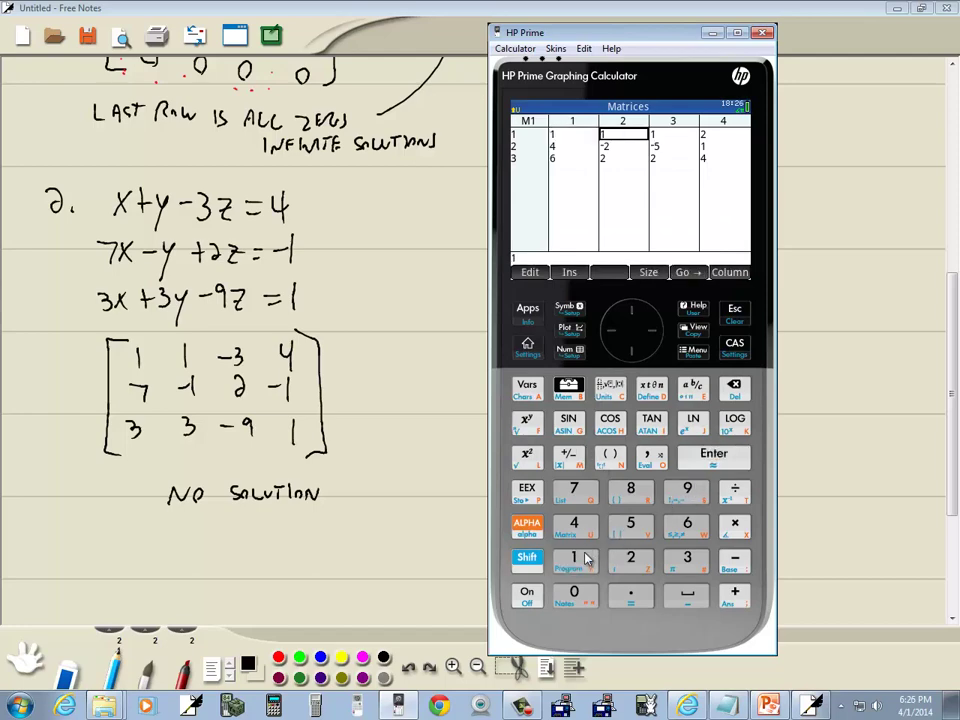
left_click(587, 560)
left_click(710, 454)
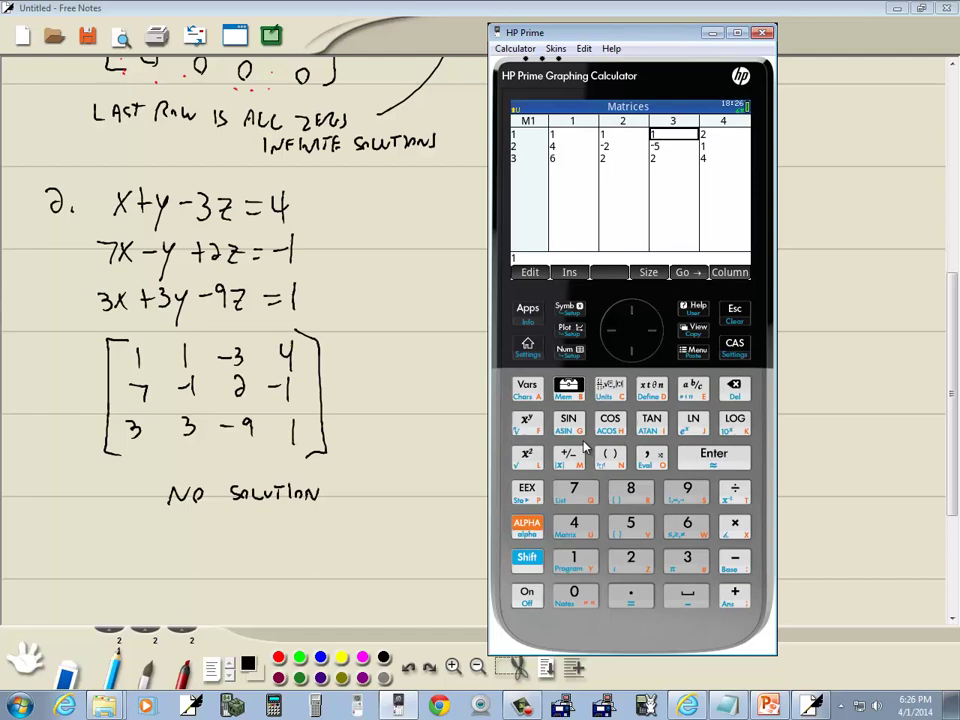
left_click(572, 455)
left_click(687, 557)
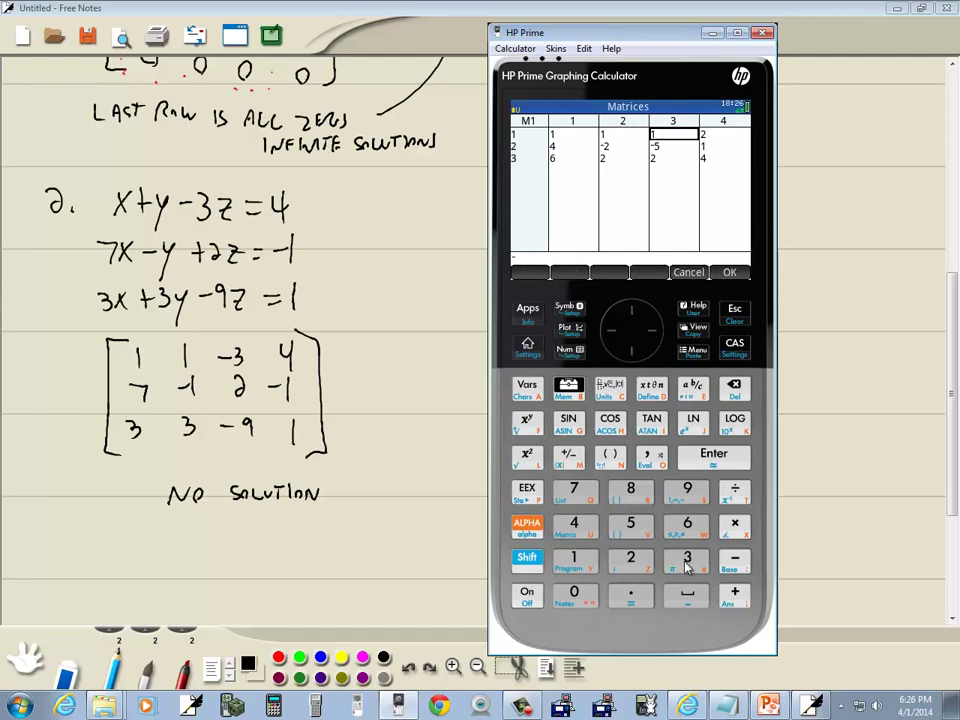
left_click(703, 459)
left_click(574, 523)
left_click(706, 459)
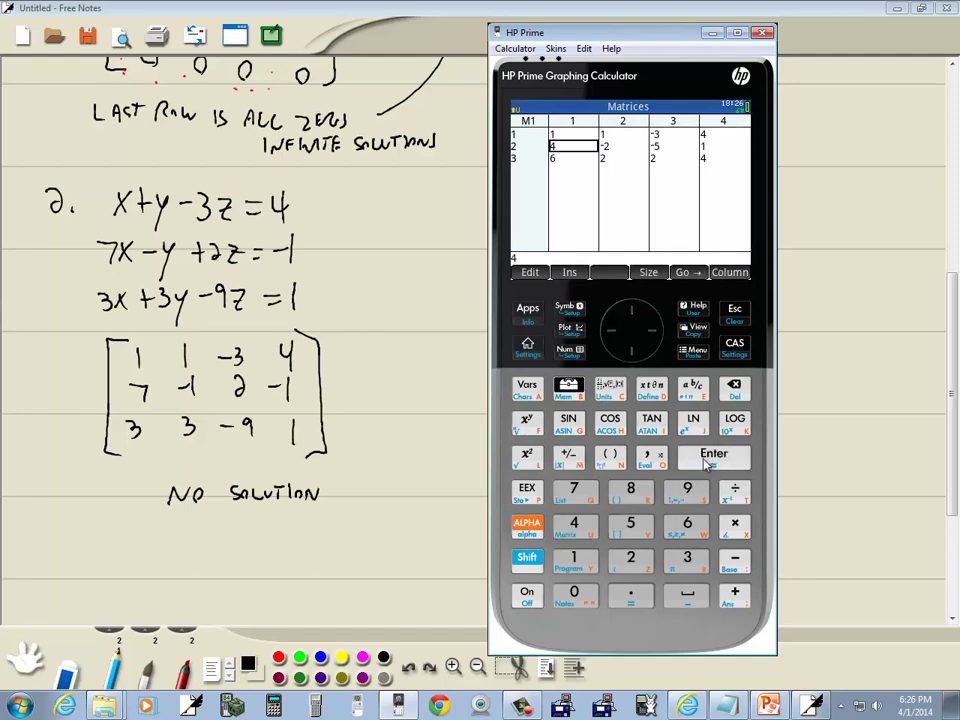
Overwrite M1's second row with 7, -1, 2, -1
left_click(574, 488)
left_click(712, 456)
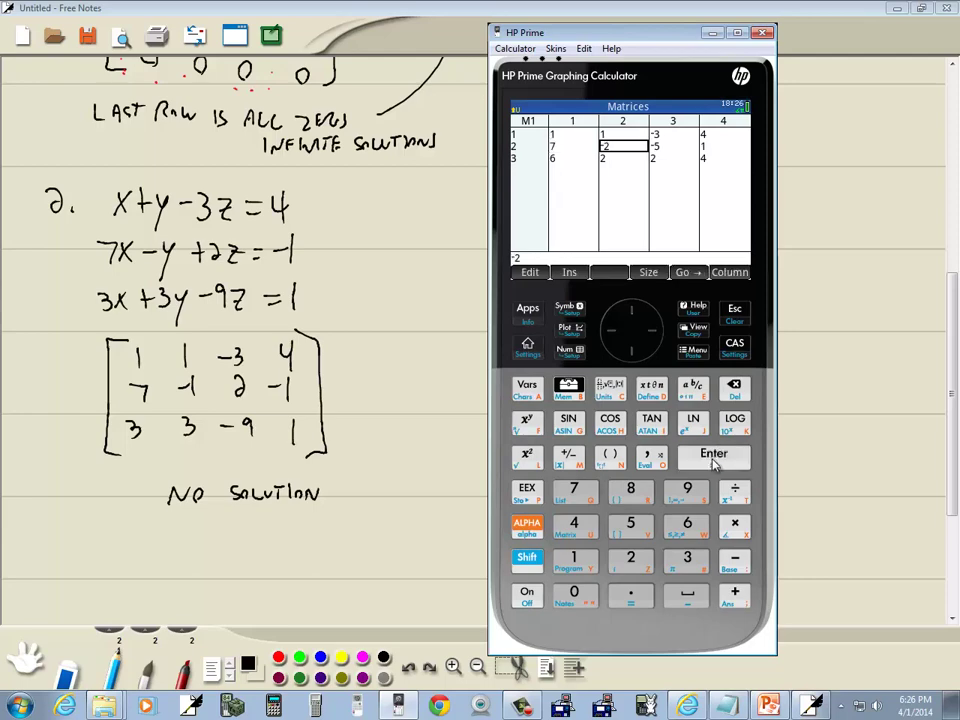
left_click(582, 552)
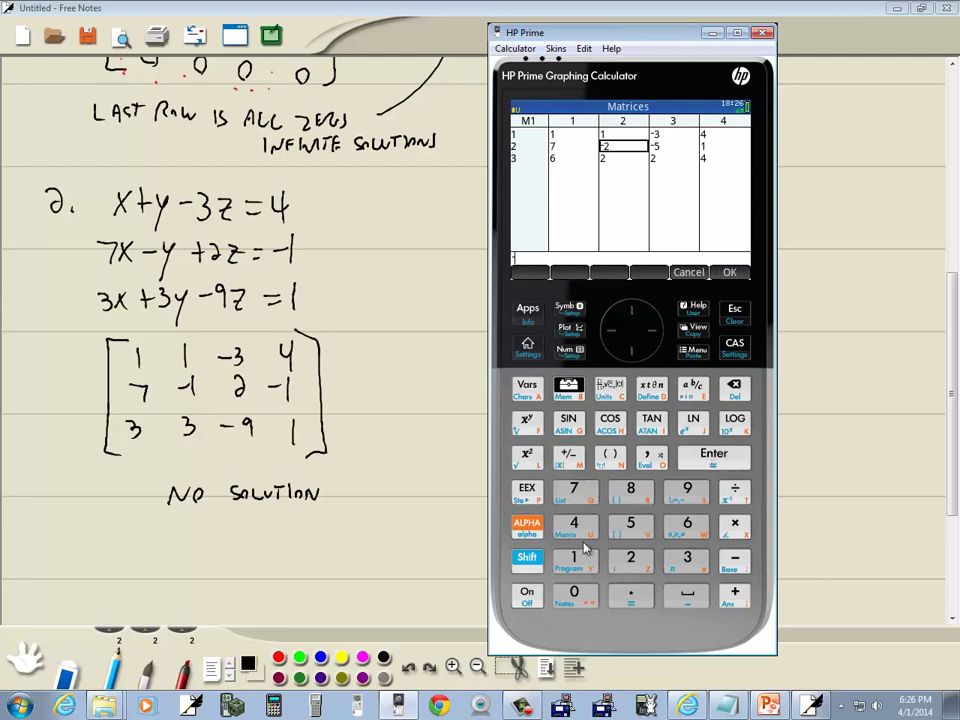
left_click(585, 550)
left_click(718, 458)
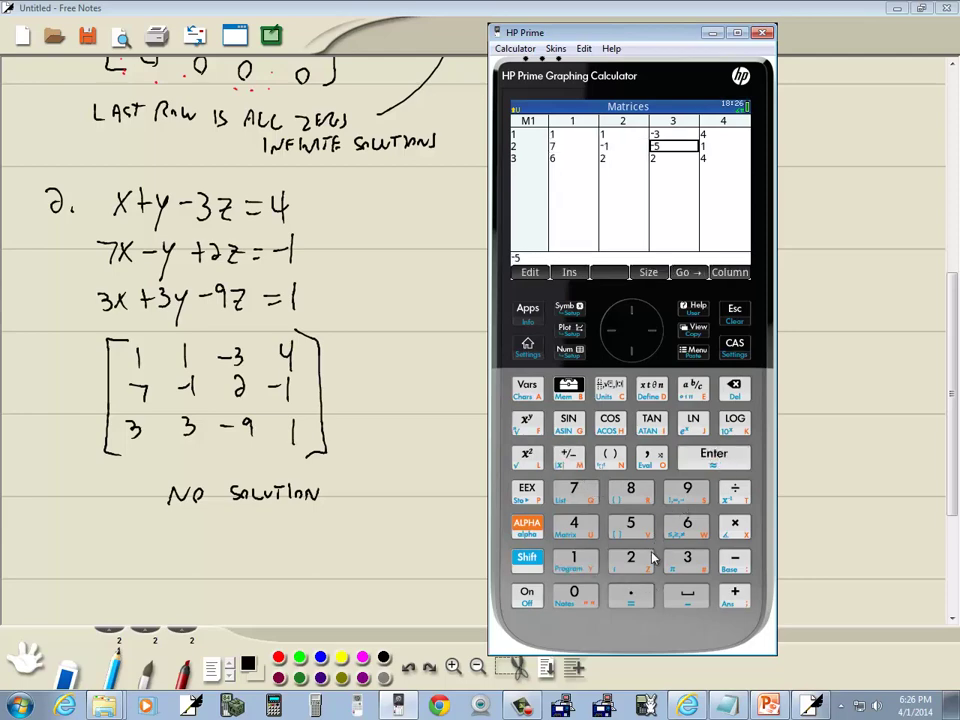
left_click(632, 557)
left_click(713, 455)
left_click(575, 558)
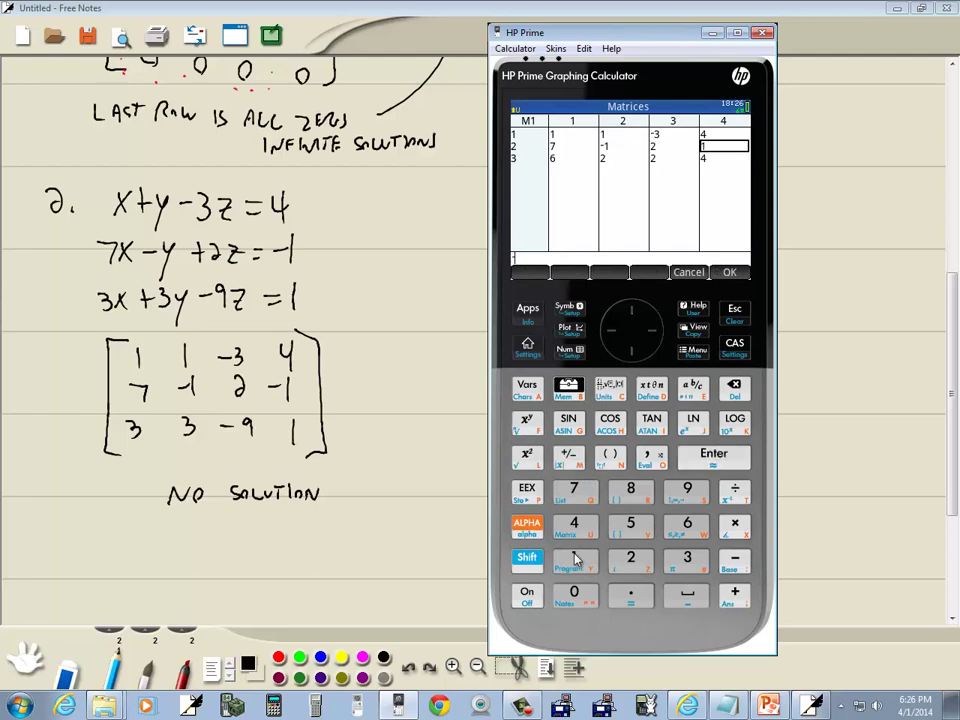
left_click(714, 458)
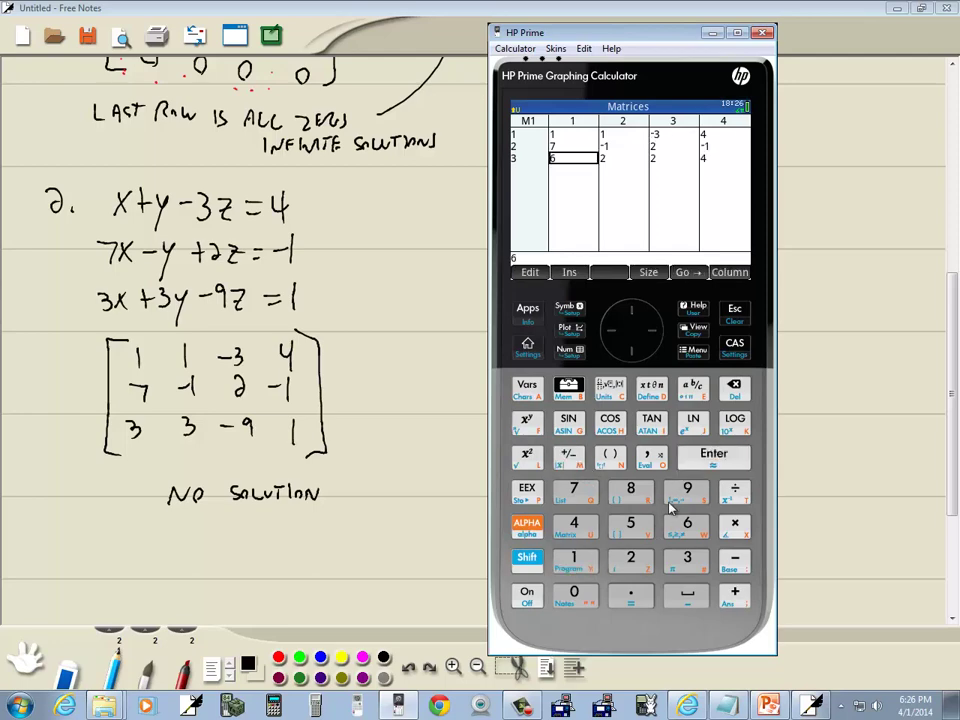
left_click(687, 557)
Overwrite M1's third row with 3, 3, -9, 1
left_click(713, 455)
left_click(687, 557)
left_click(713, 455)
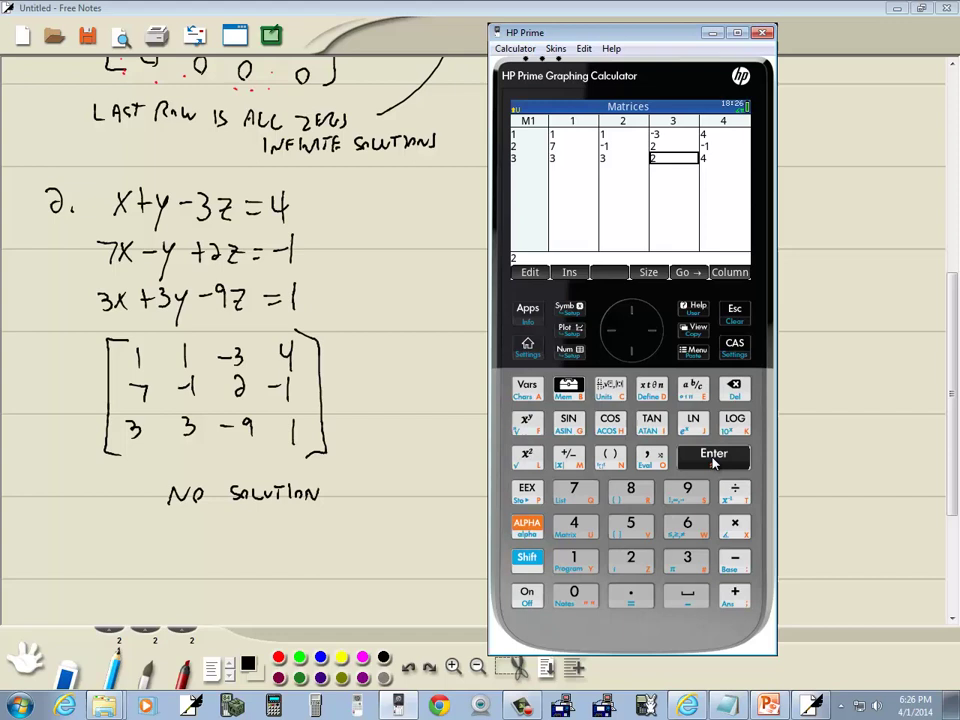
left_click(568, 456)
left_click(687, 490)
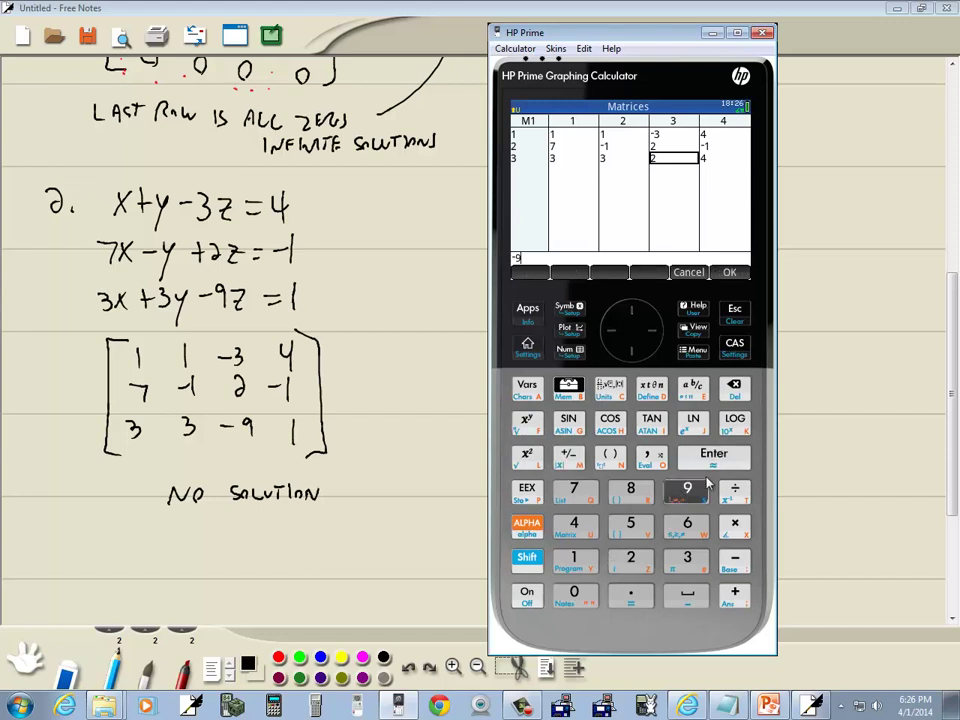
left_click(714, 455)
left_click(574, 557)
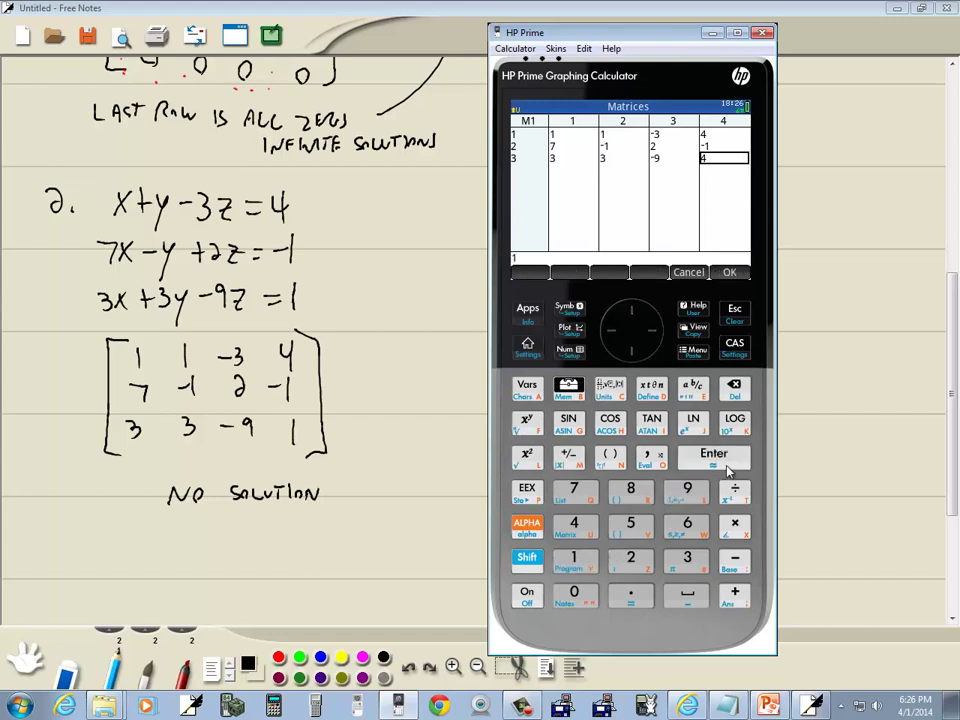
left_click(713, 455)
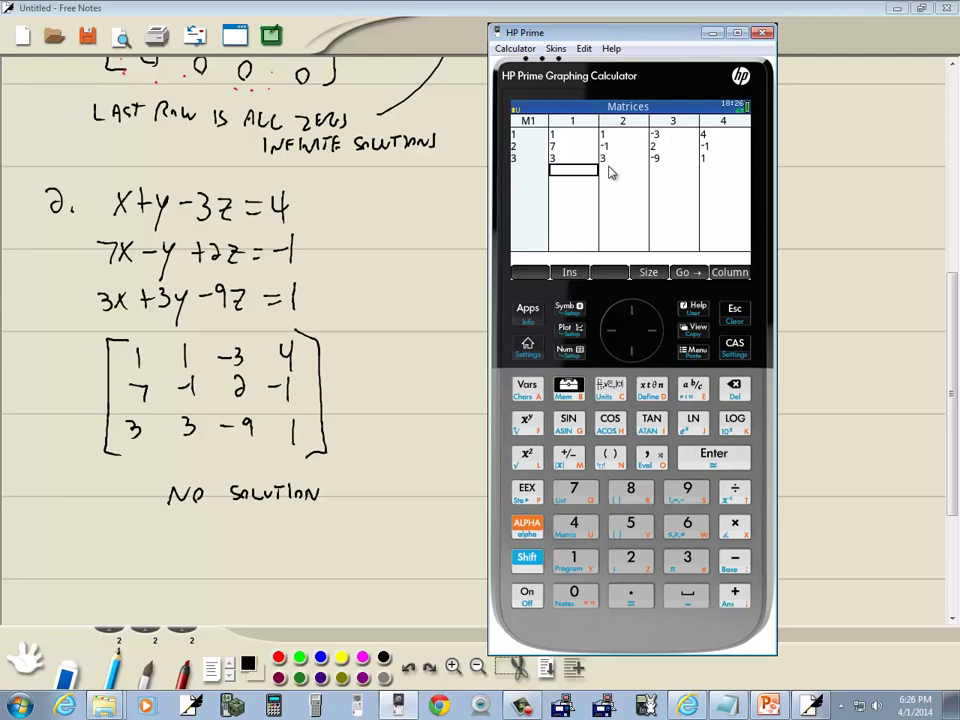
Evaluate RREF(M1) as fractions (last row 0 0 0 1), then hide the calculator and start a bracket
left_click(528, 345)
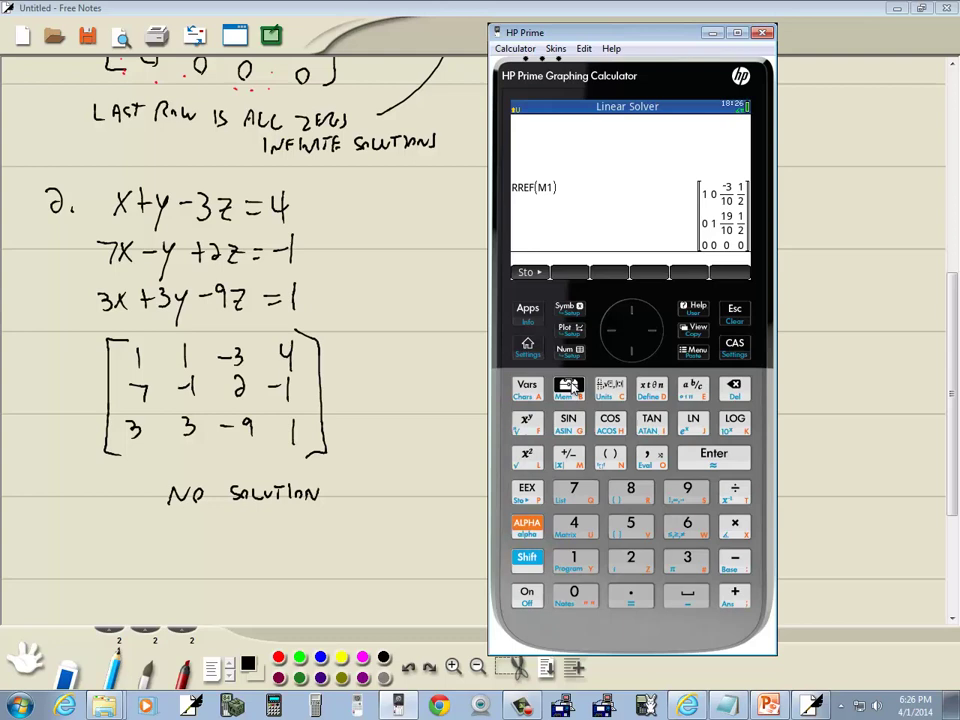
left_click(568, 386)
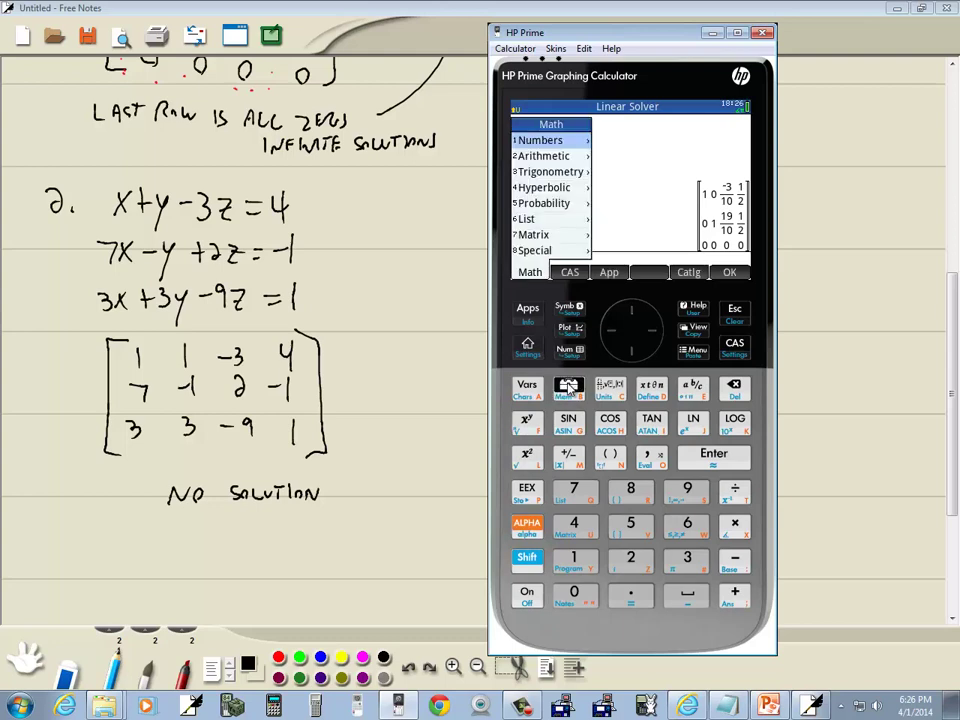
left_click(586, 493)
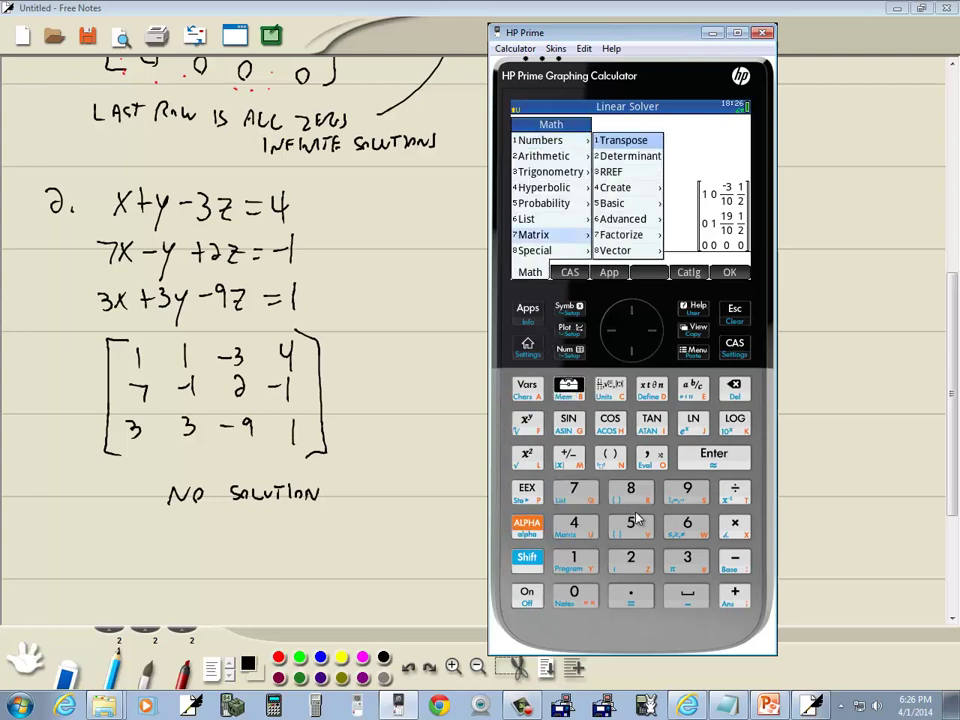
left_click(687, 560)
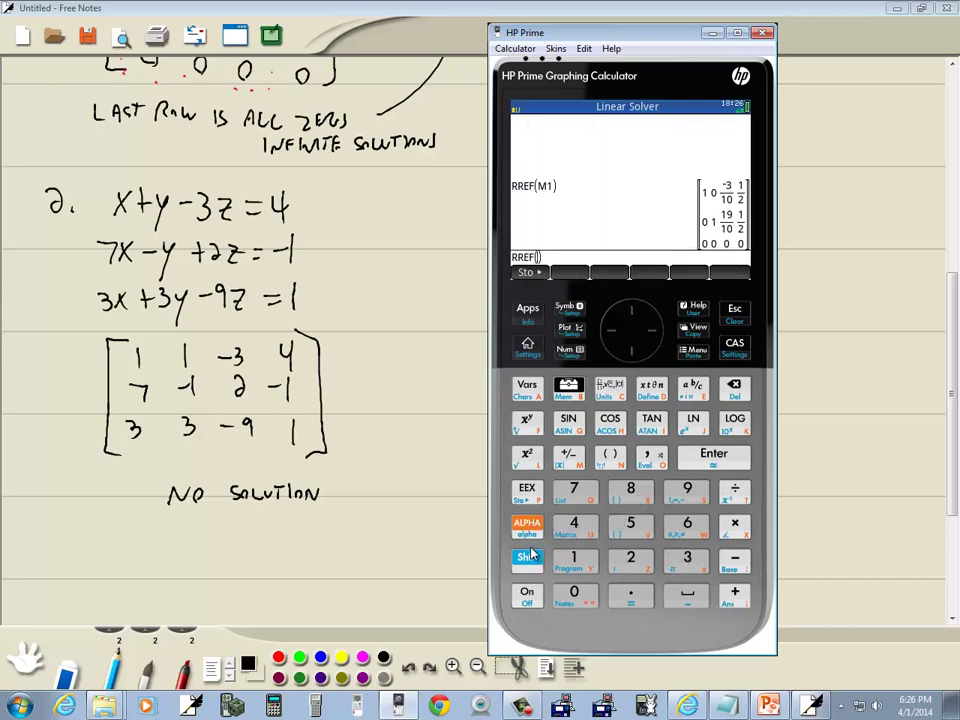
type("M")
left_click(574, 557)
left_click(697, 453)
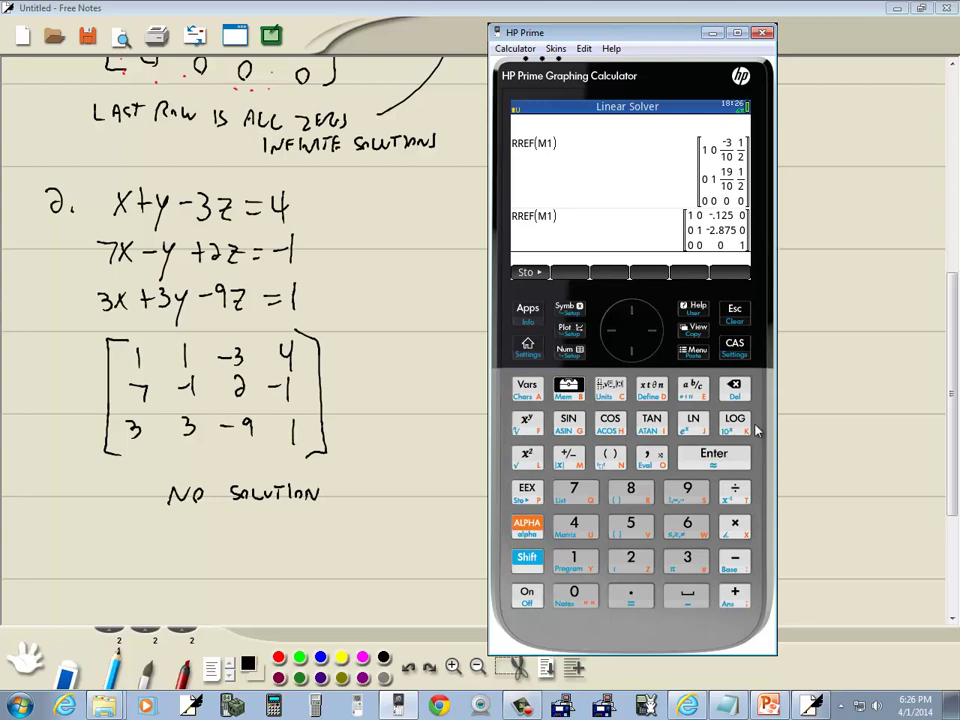
left_click(692, 384)
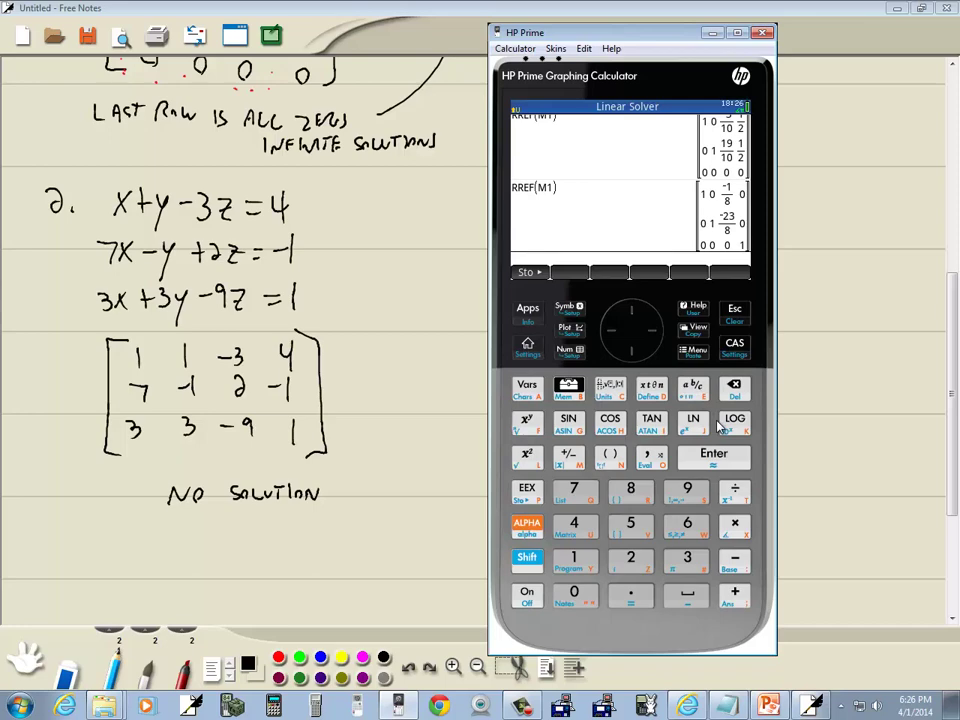
left_click(391, 339)
mouse_move(510, 205)
left_mouse_down()
mouse_move(476, 311)
mouse_move(494, 345)
left_mouse_up()
Write the first RREF row 1 0 -1/8 0 in the notes matrix
key("alt+Tab")
key("alt+Tab")
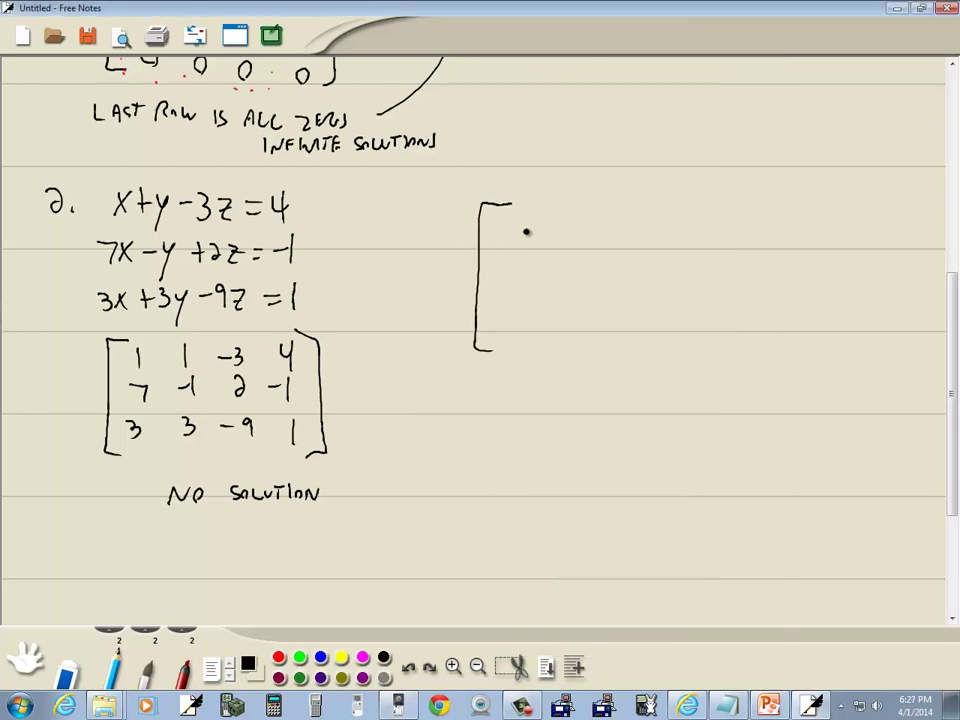
mouse_move(516, 226)
left_mouse_down()
mouse_move(516, 243)
mouse_move(621, 227)
left_mouse_up()
left_click_drag(632, 215, 643, 252)
key("alt+Tab")
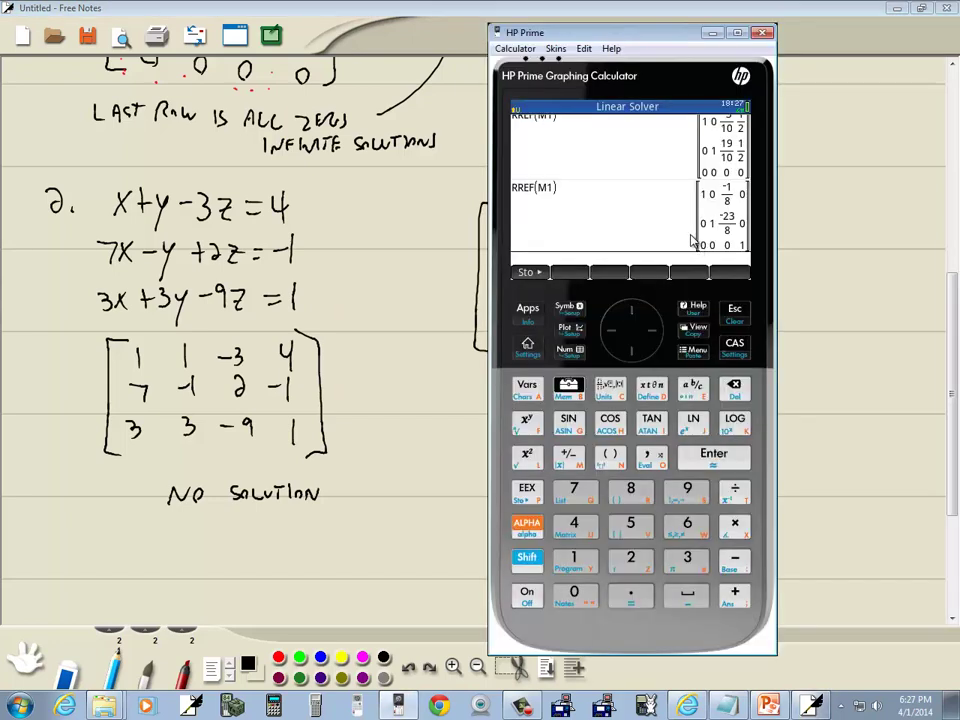
key("alt+Tab")
left_click_drag(705, 228, 703, 229)
Write the second RREF row 0 1 -23/8 0
key("alt+Tab")
key("alt+Tab")
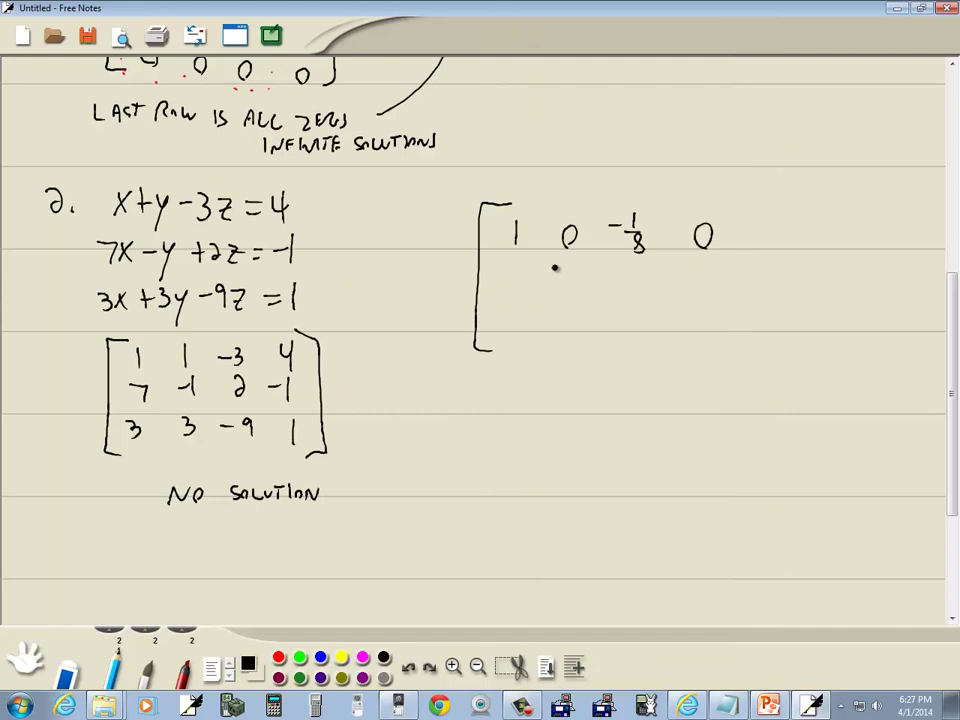
left_click_drag(527, 272, 578, 288)
key("alt+Tab")
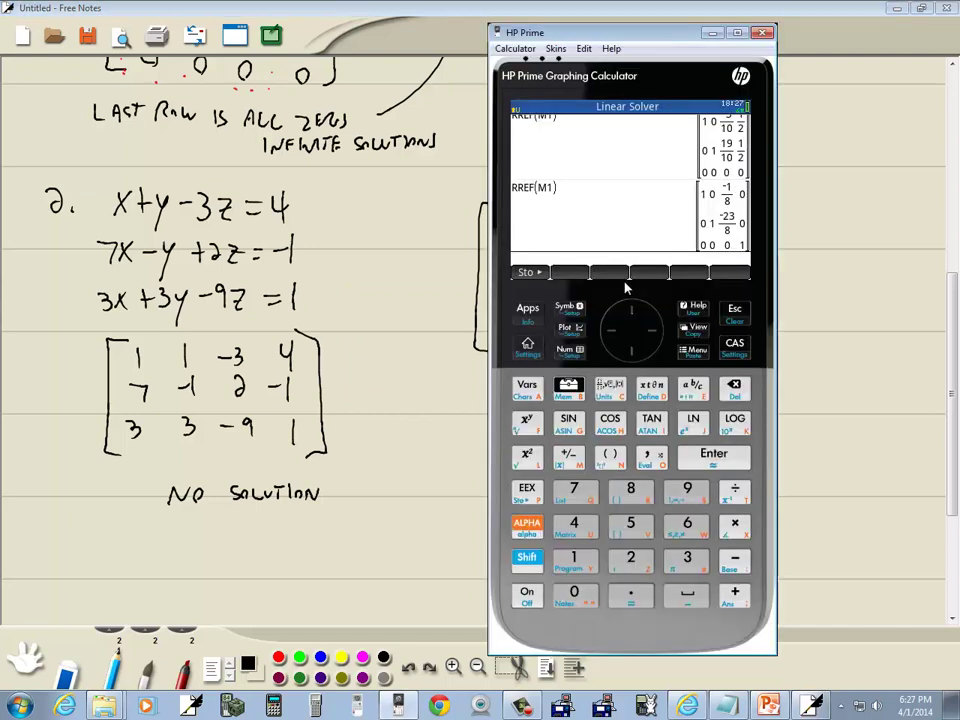
key("alt+Tab")
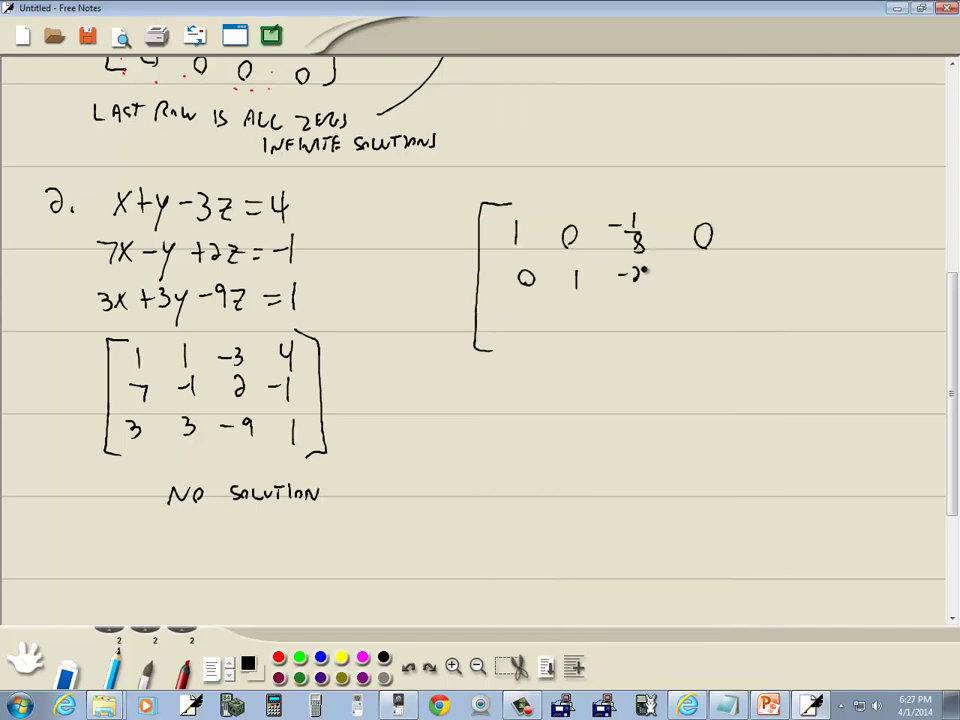
left_click_drag(640, 266, 652, 285)
left_click_drag(646, 290, 649, 302)
key("alt+Tab")
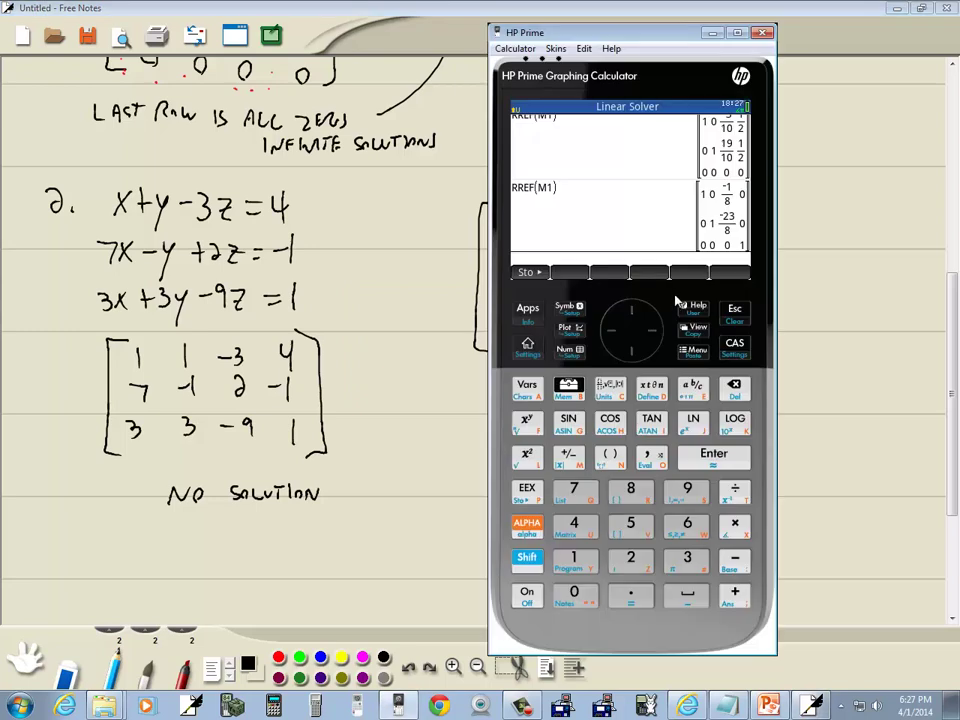
key("alt+Tab")
left_click_drag(705, 279, 703, 280)
Write the third row 0 0 0 1, close the bracket, and start a red outline
left_click_drag(529, 311, 579, 325)
left_click_drag(637, 323, 687, 340)
mouse_move(702, 200)
left_mouse_down()
mouse_move(734, 200)
mouse_move(734, 319)
mouse_move(718, 347)
left_mouse_up()
left_click(278, 657)
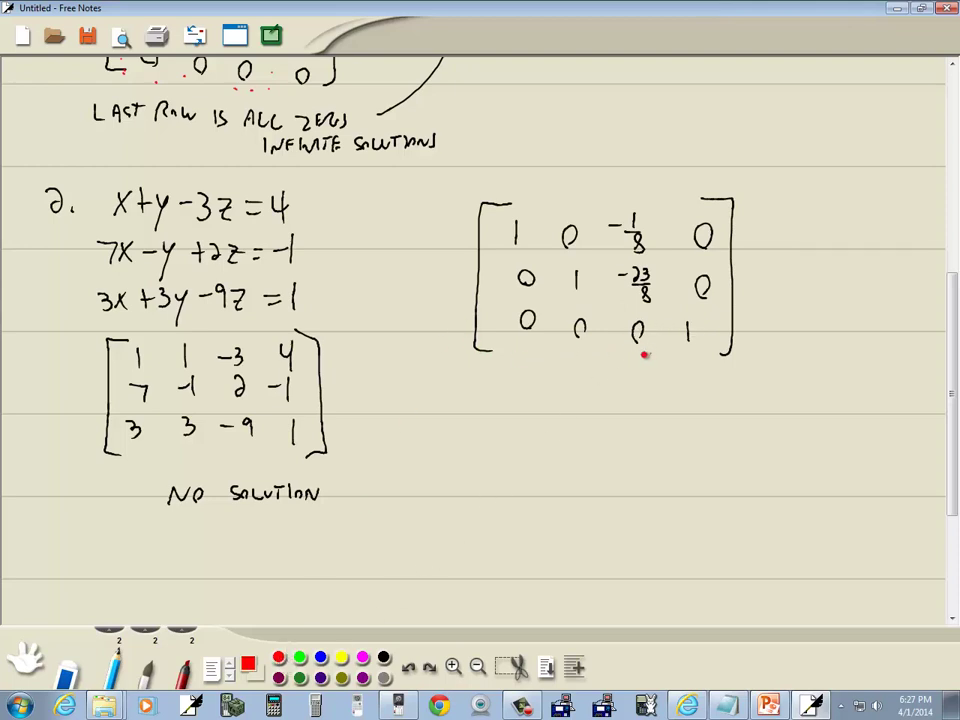
left_click_drag(645, 353, 566, 351)
left_click_drag(506, 344, 497, 288)
Close the red outline, note 'LAST ROW IS ALL ZEROS AND A SINGLE ONE', and circle both NO SOLUTION labels
mouse_move(530, 204)
left_mouse_down()
mouse_move(621, 197)
mouse_move(669, 221)
mouse_move(677, 332)
mouse_move(665, 355)
left_mouse_up()
left_click(383, 657)
mouse_move(483, 376)
left_mouse_down()
mouse_move(564, 376)
mouse_move(567, 388)
mouse_move(616, 380)
mouse_move(616, 392)
mouse_move(690, 380)
mouse_move(694, 399)
mouse_move(712, 386)
mouse_move(766, 390)
left_mouse_up()
mouse_move(508, 420)
left_mouse_down()
mouse_move(586, 422)
mouse_move(643, 412)
mouse_move(656, 425)
mouse_move(666, 415)
mouse_move(666, 427)
mouse_move(720, 418)
left_mouse_up()
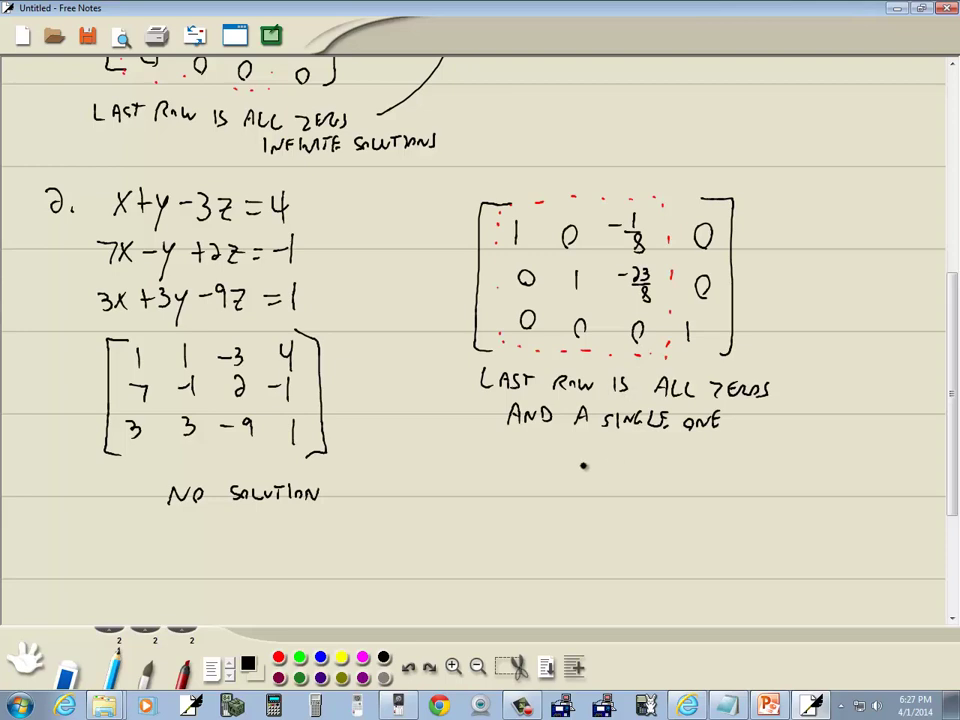
mouse_move(566, 488)
left_mouse_down()
mouse_move(583, 472)
mouse_move(632, 489)
mouse_move(690, 489)
mouse_move(705, 478)
mouse_move(654, 512)
mouse_move(585, 456)
mouse_move(738, 497)
left_mouse_up()
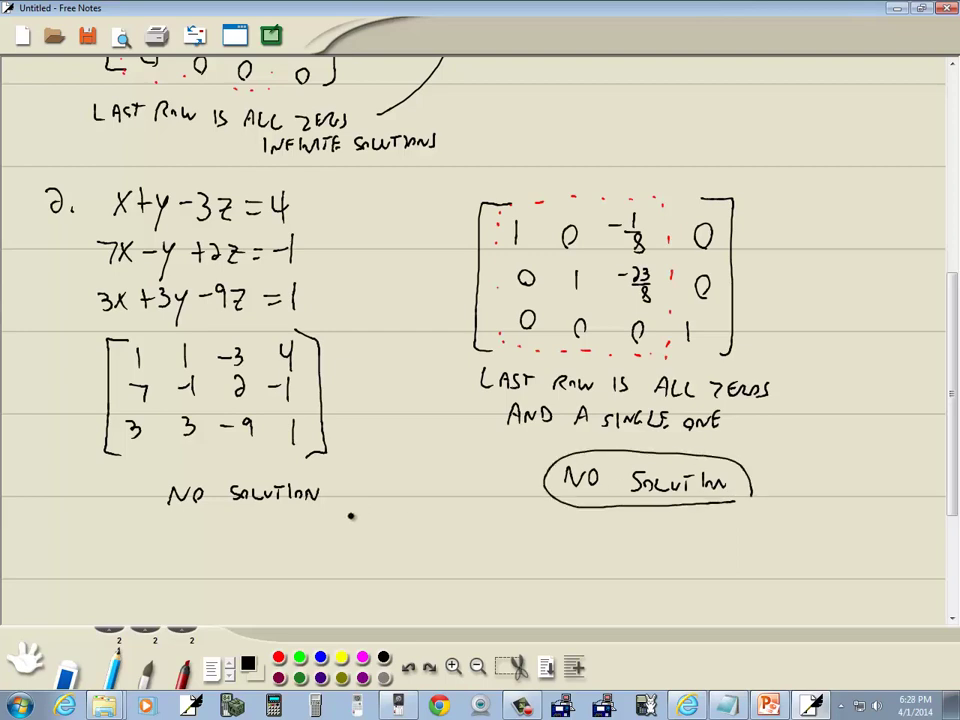
left_click_drag(163, 514, 340, 517)
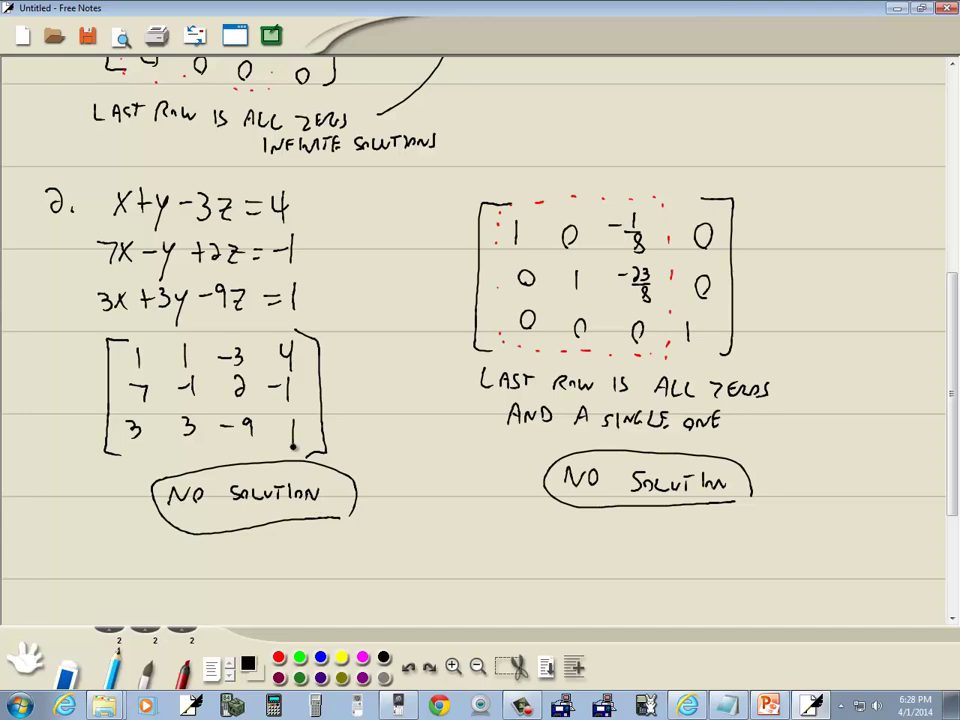
Scroll up to review problem 1's answer, then bring PowerPoint to the front
scroll(343, 423, "up", 5)
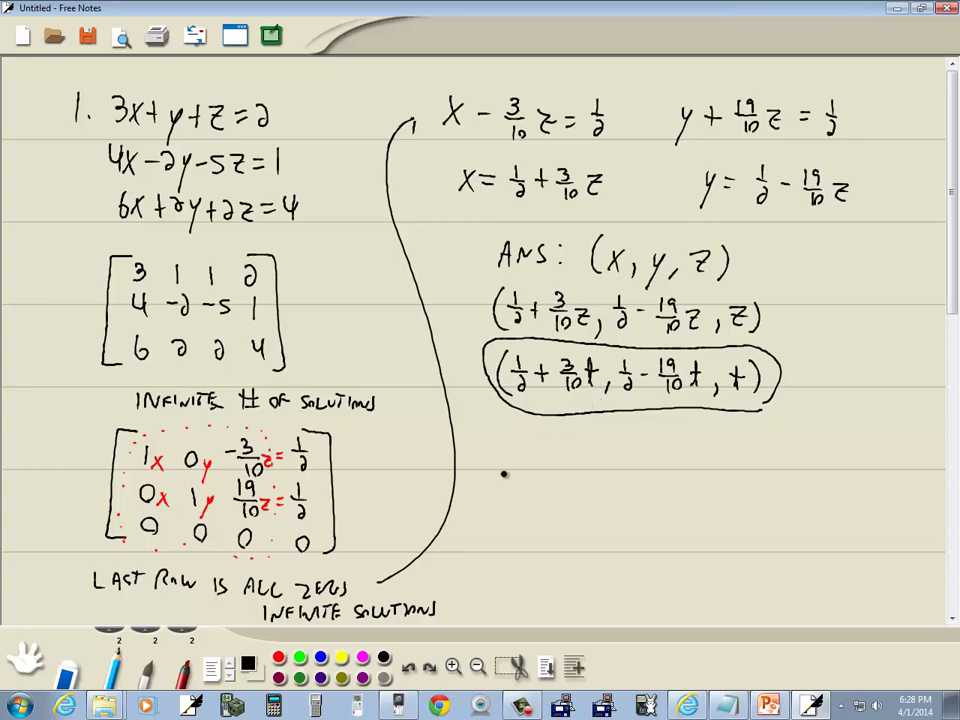
scroll(624, 519, "down", 1)
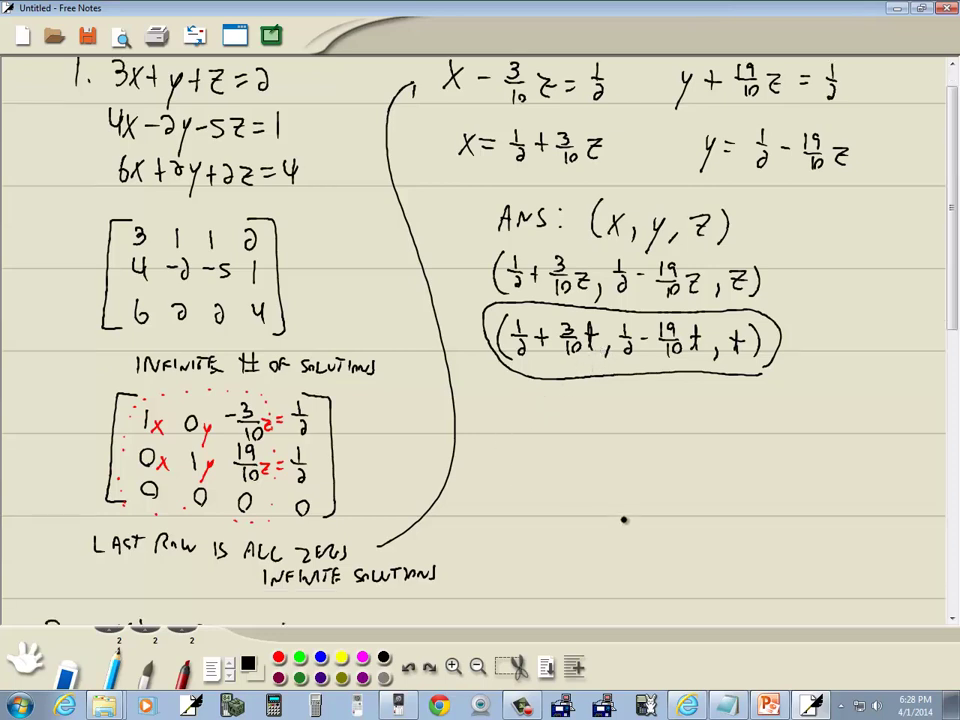
left_click(768, 706)
Select the slide 1 thumbnail, the title slide
left_click(60, 188)
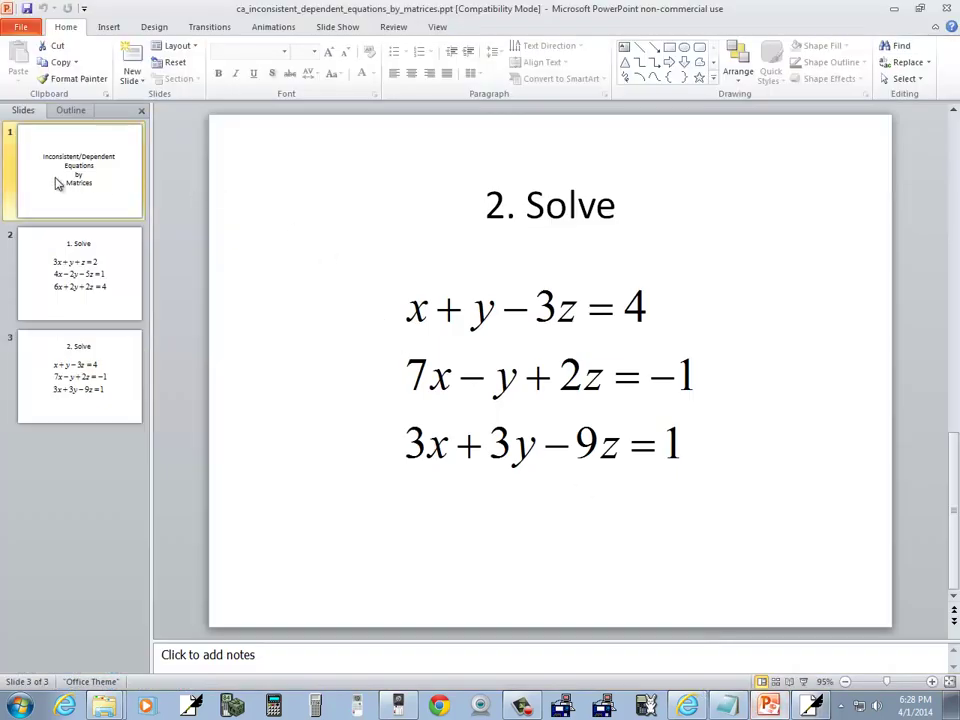